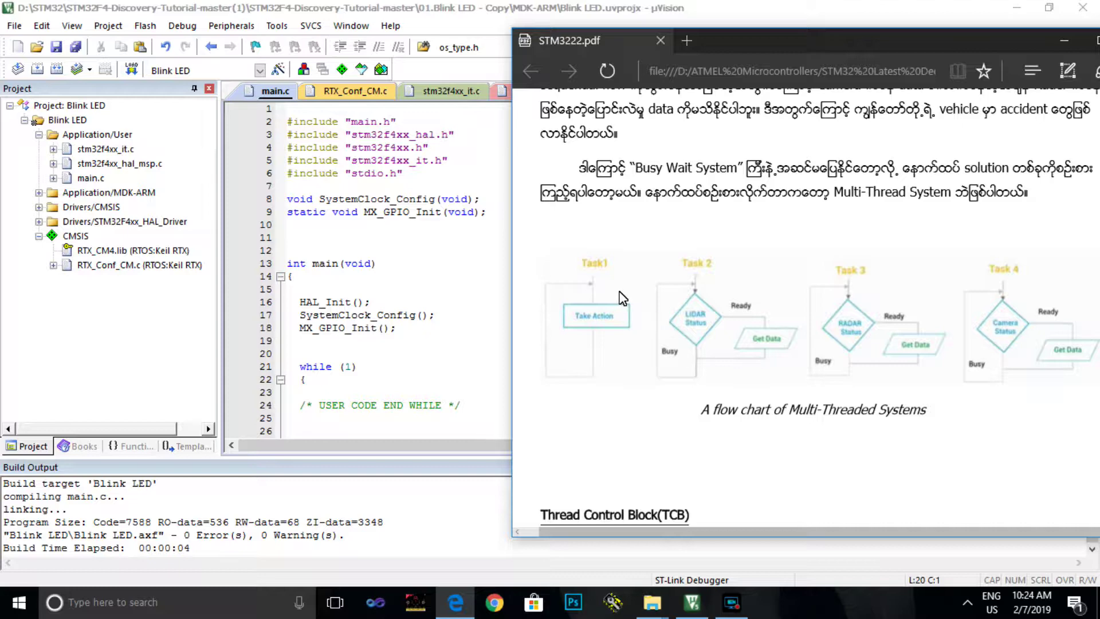
pyautogui.scroll(5, 733, 312)
pyautogui.scroll(5, 733, 311)
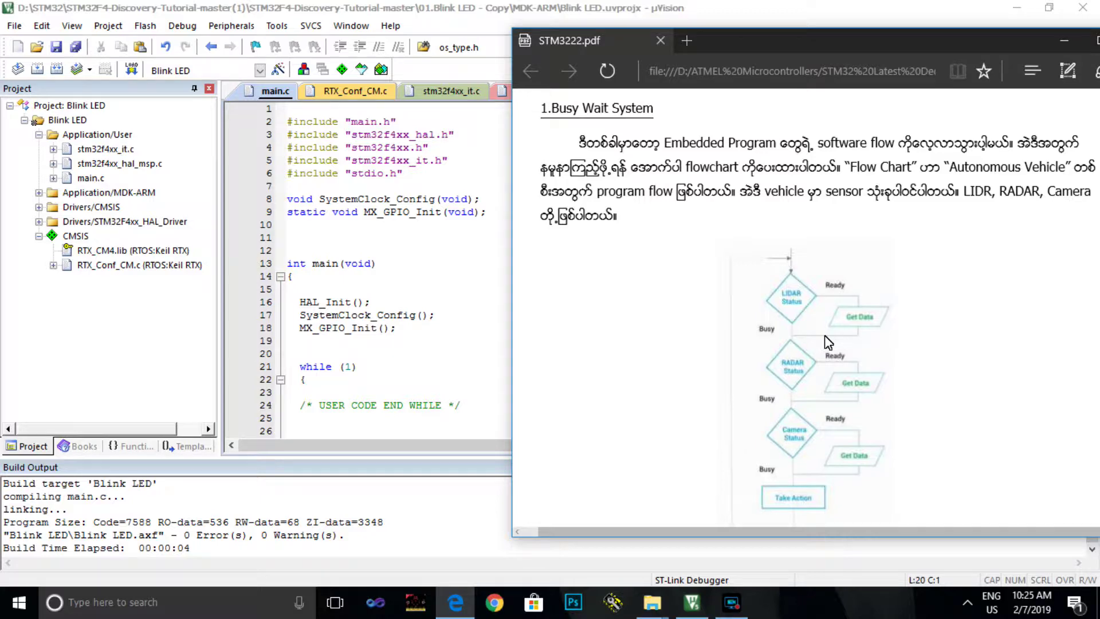
pyautogui.scroll(-5, 827, 342)
pyautogui.scroll(-5, 828, 340)
pyautogui.scroll(-5, 828, 341)
pyautogui.scroll(-3, 827, 341)
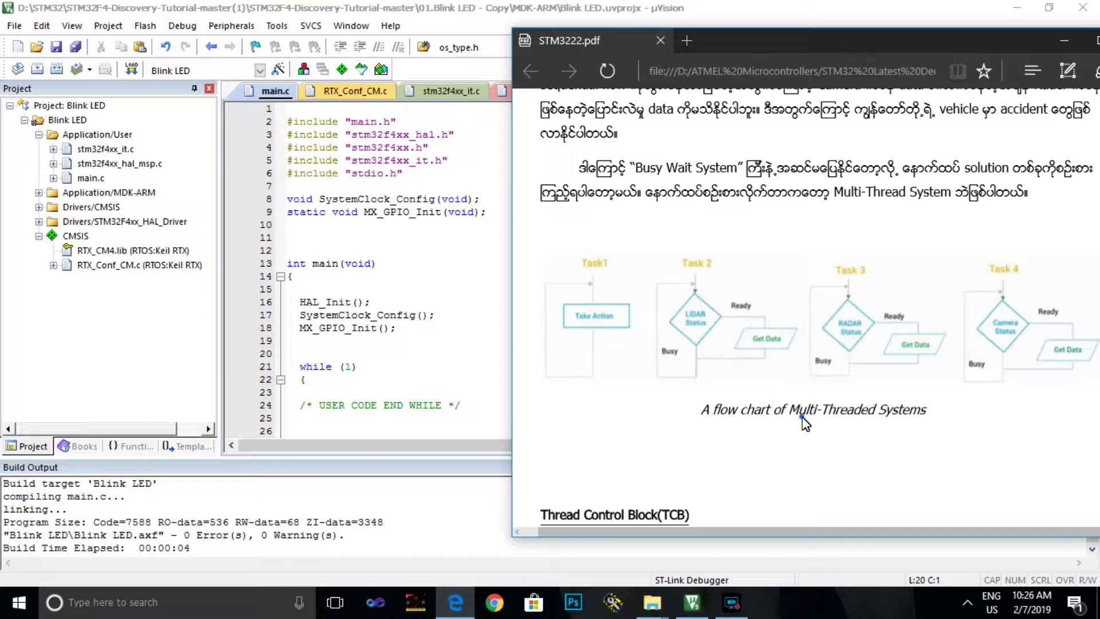
# Scroll the PDF to the Multi-Threaded Systems flowchart, then bring µVision's main.c forward
pyautogui.moveTo(790, 413); pyautogui.dragTo(868, 413)
pyautogui.click(829, 416)
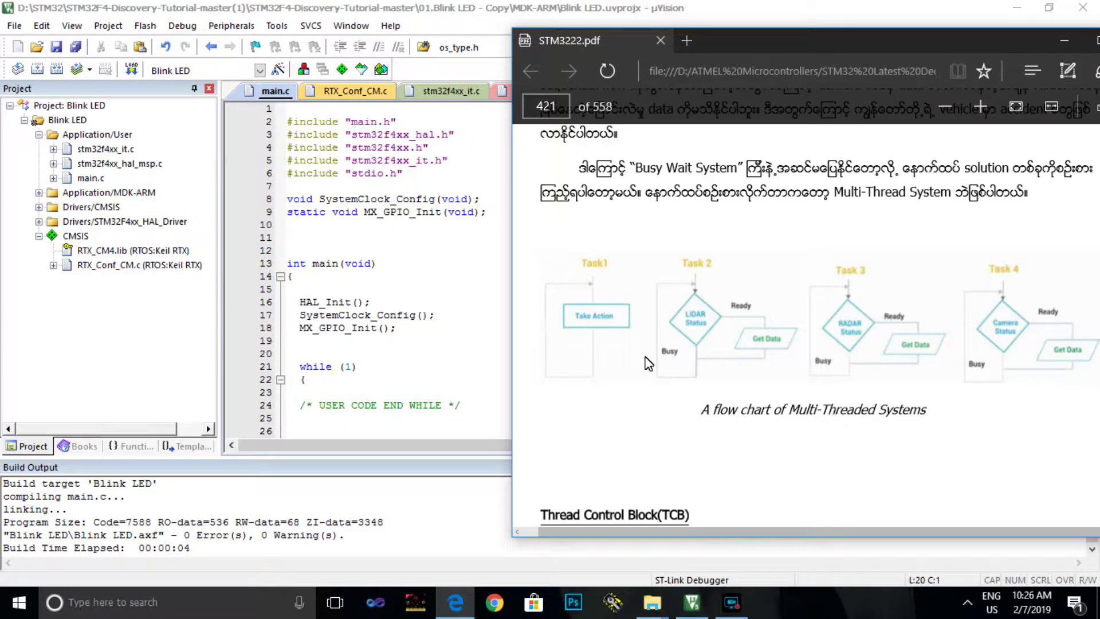
pyautogui.click(463, 225)
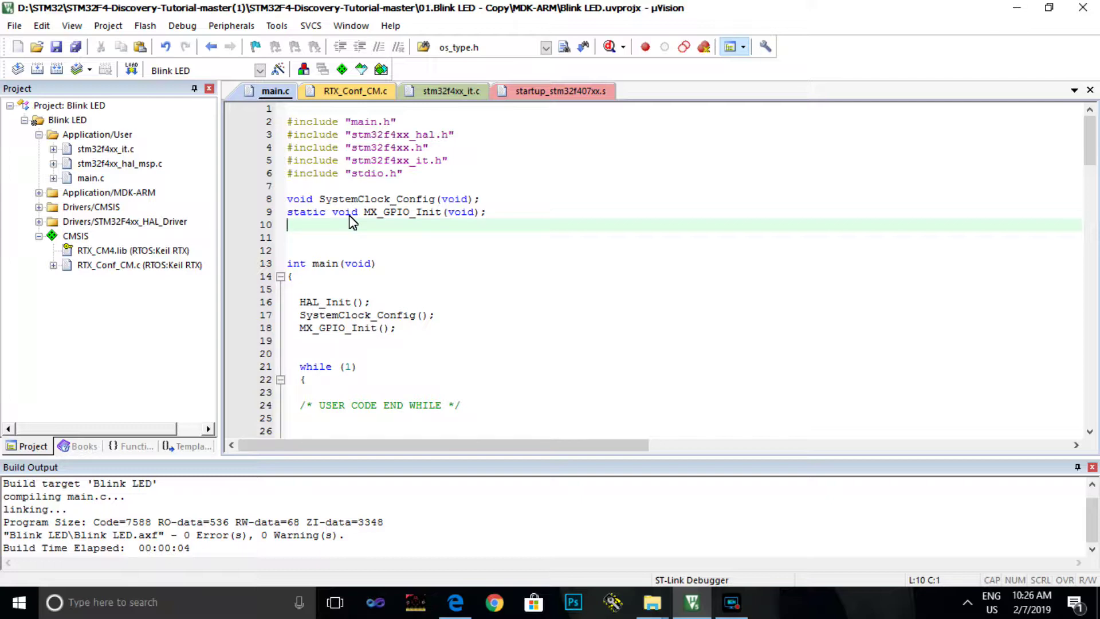
# Add #include "cmsis_os.h" on line 7 of main.c, correcting a typo
pyautogui.click(339, 191)
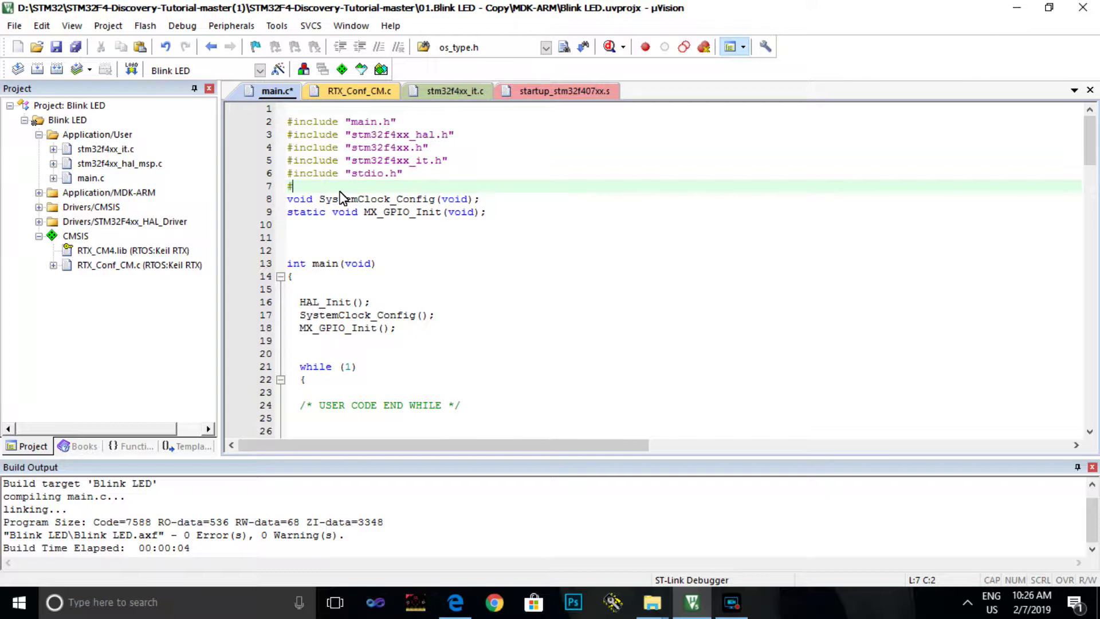
pyautogui.write('#includ')
pyautogui.write('e "')
pyautogui.write('ma')
pyautogui.press('BackSpace')
pyautogui.press('BackSpace')
pyautogui.write('cmsi')
pyautogui.write('s_os.')
pyautogui.write('h"')
pyautogui.click(384, 241)
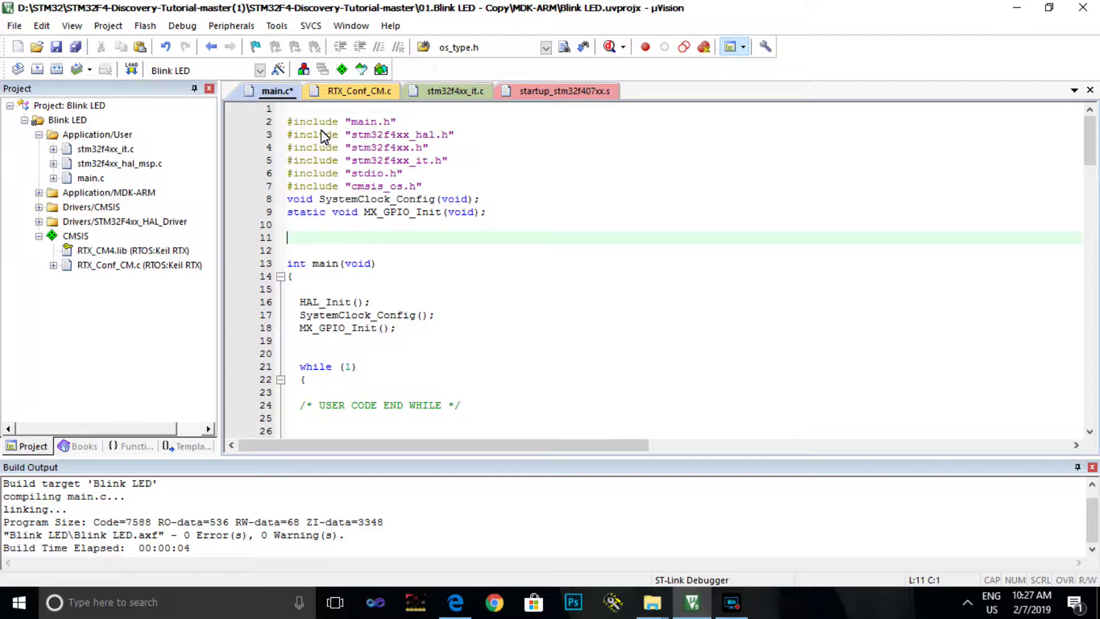
# Confirm Keil RTX is selected under CMSIS > RTOS (API) in Manage Run-Time Environment
pyautogui.click(341, 70)
pyautogui.click(168, 73)
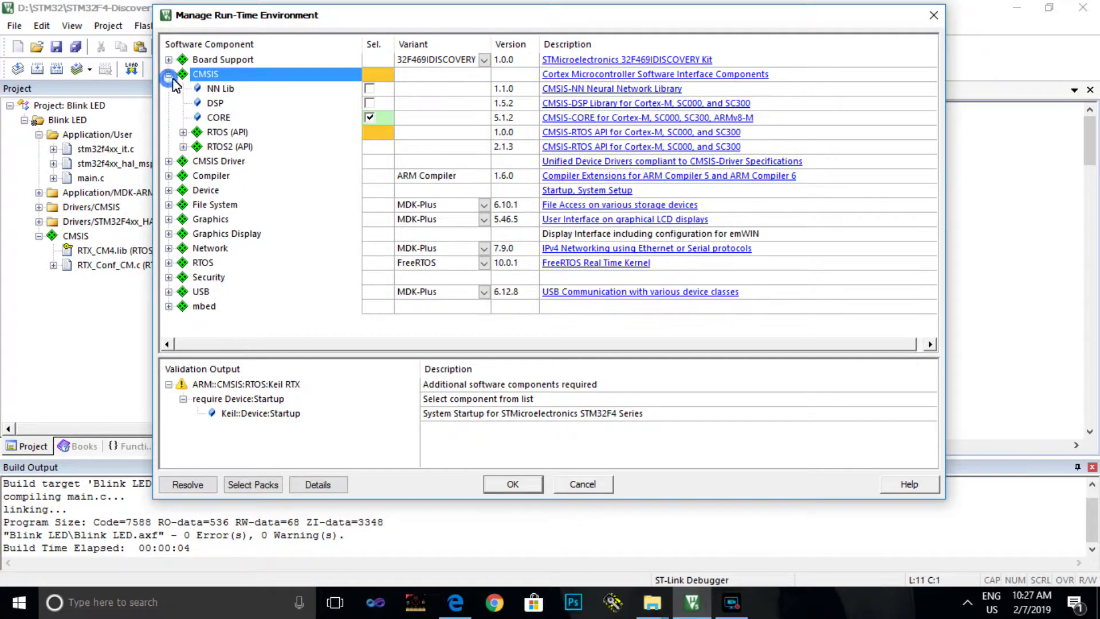
pyautogui.click(183, 131)
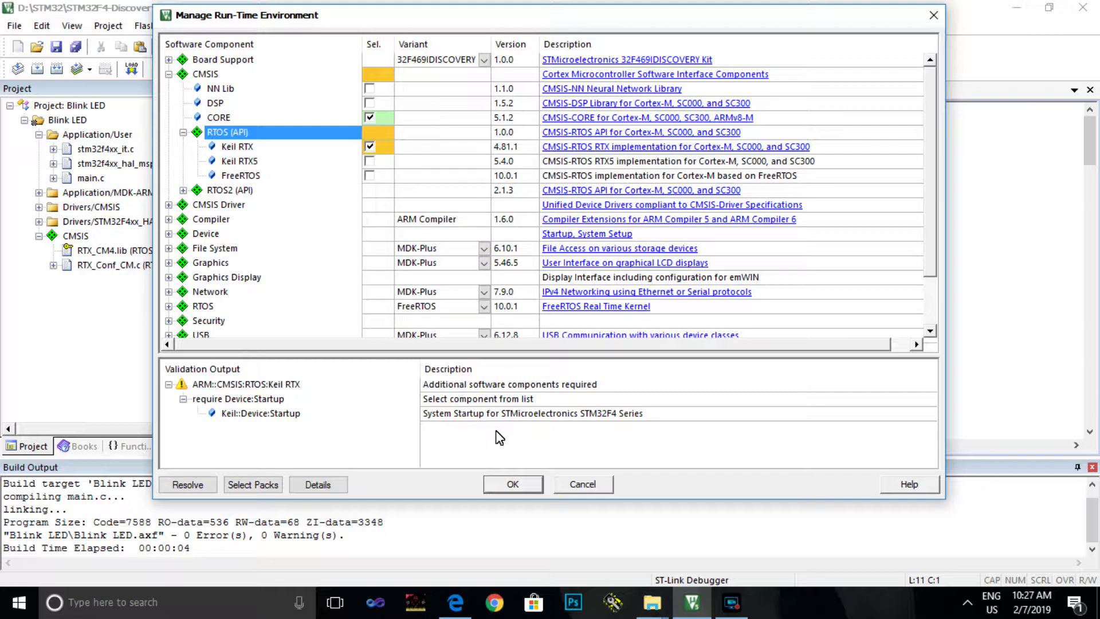
pyautogui.click(511, 484)
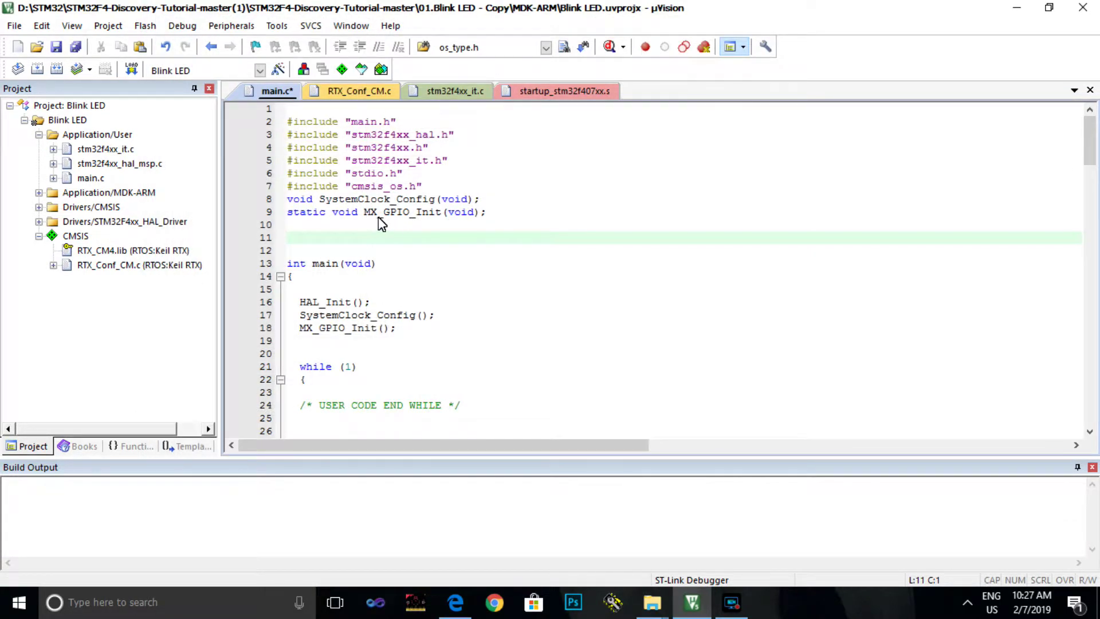
# Rebuild the Blink LED target
pyautogui.click(421, 186)
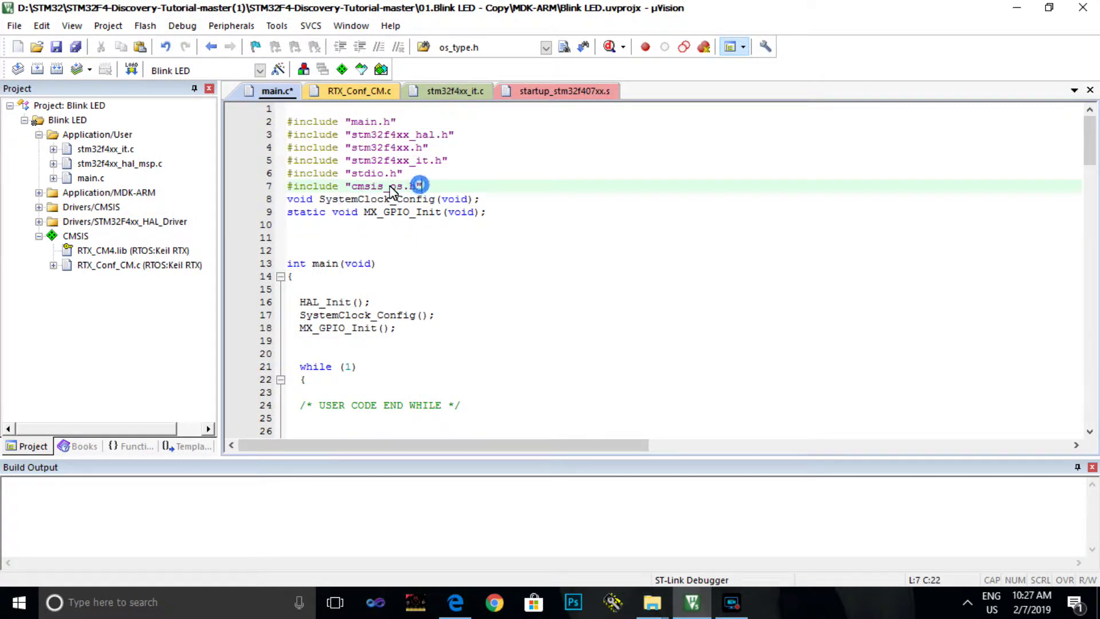
pyautogui.click(37, 70)
pyautogui.click(332, 238)
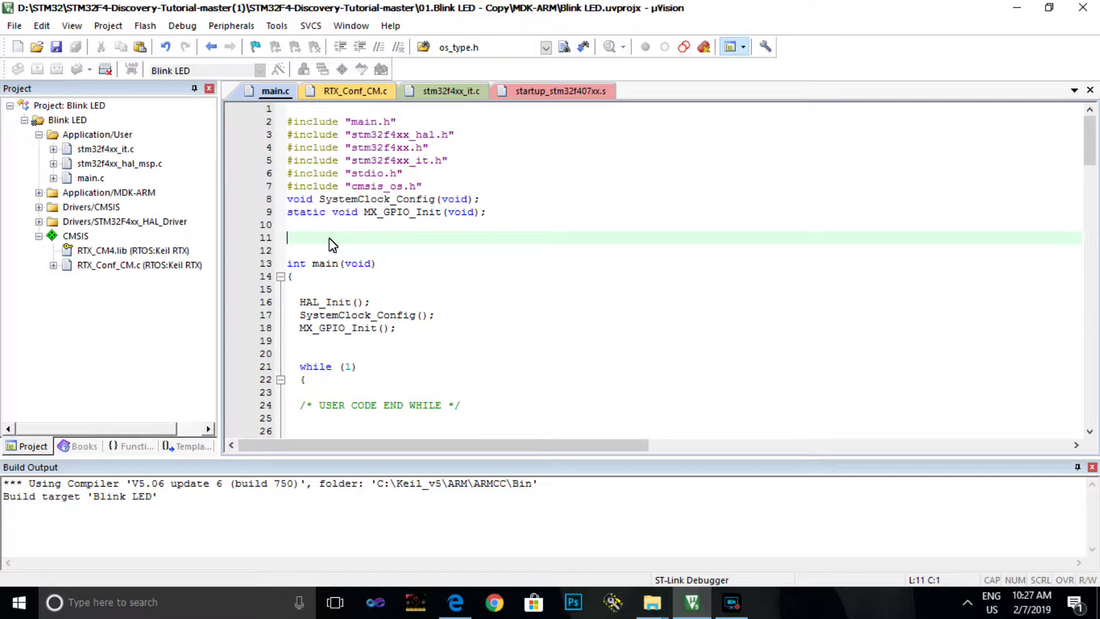
pyautogui.write('os')
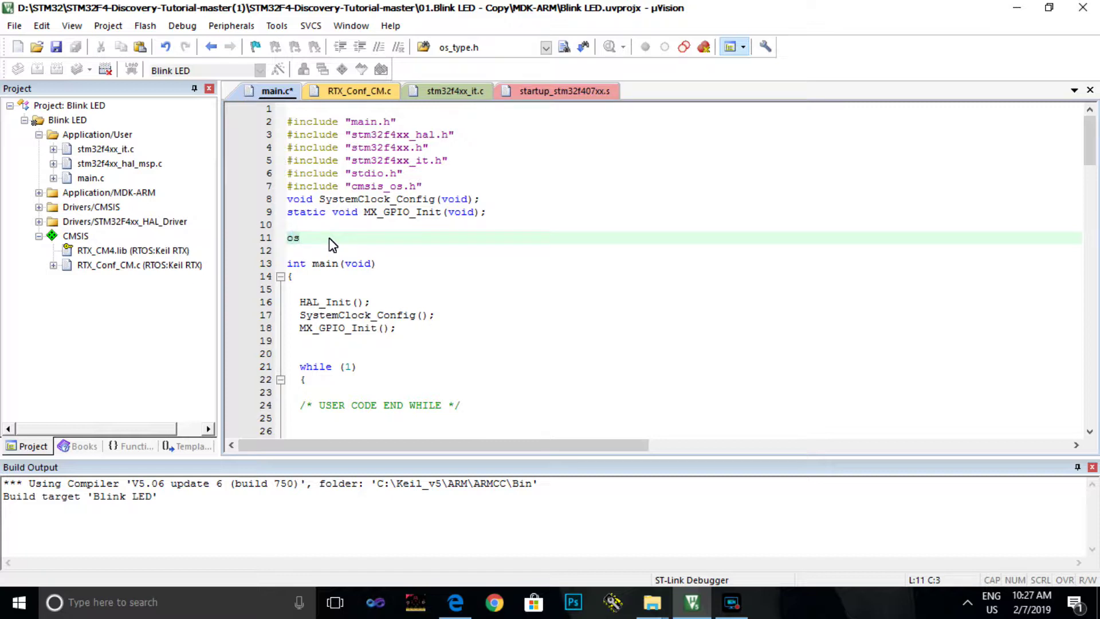
pyautogui.write('Th')
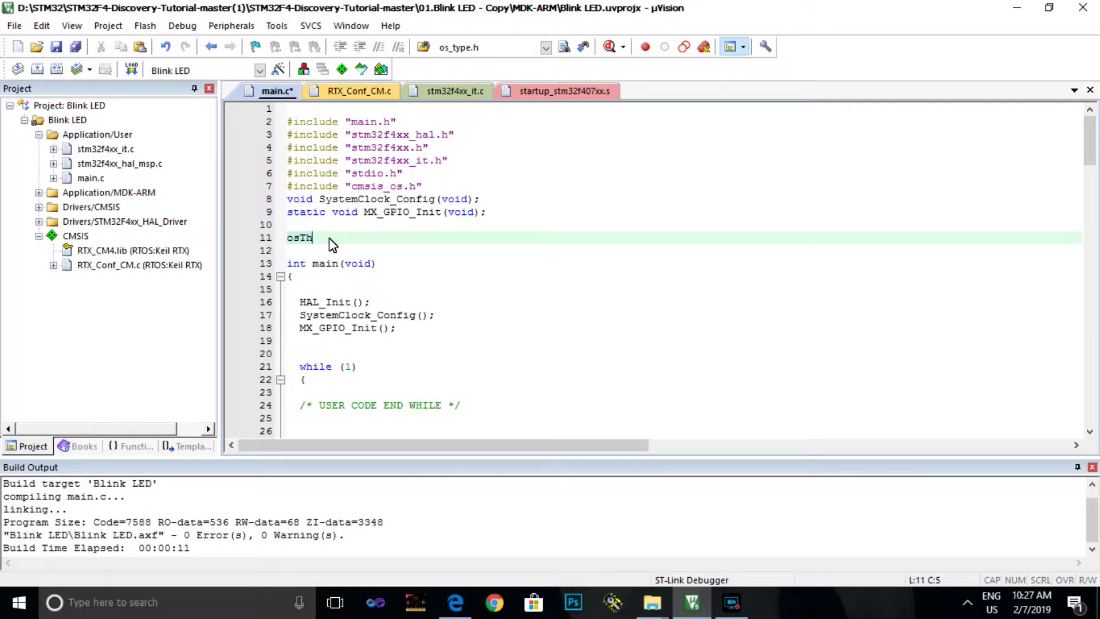
pyautogui.write('read')
pyautogui.write('Id')
pyautogui.write(' id1')
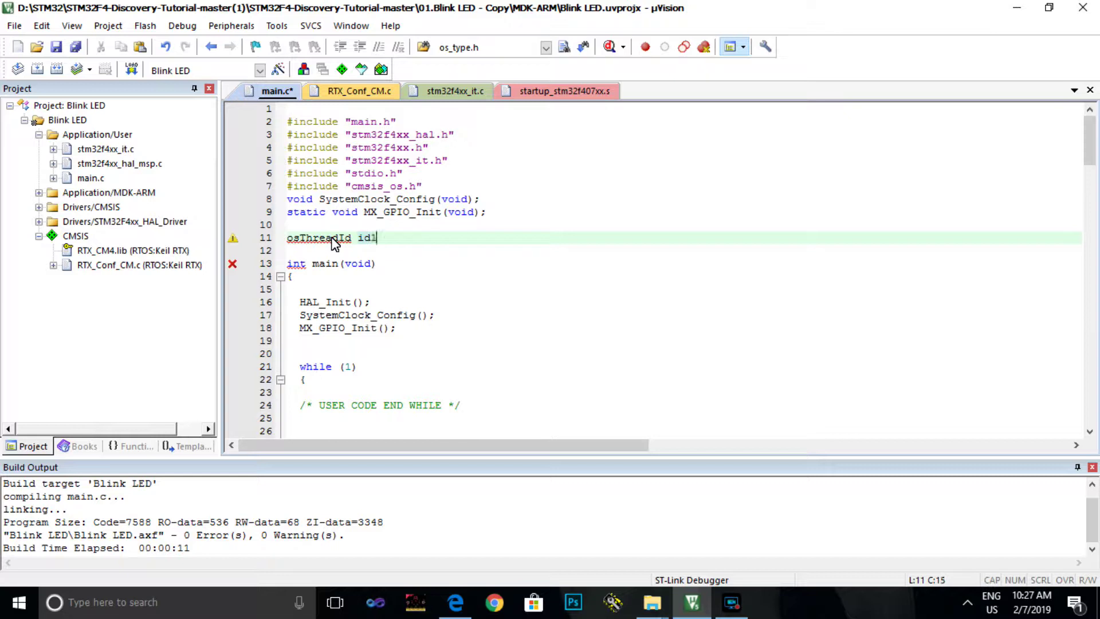
pyautogui.write(', id2, id')
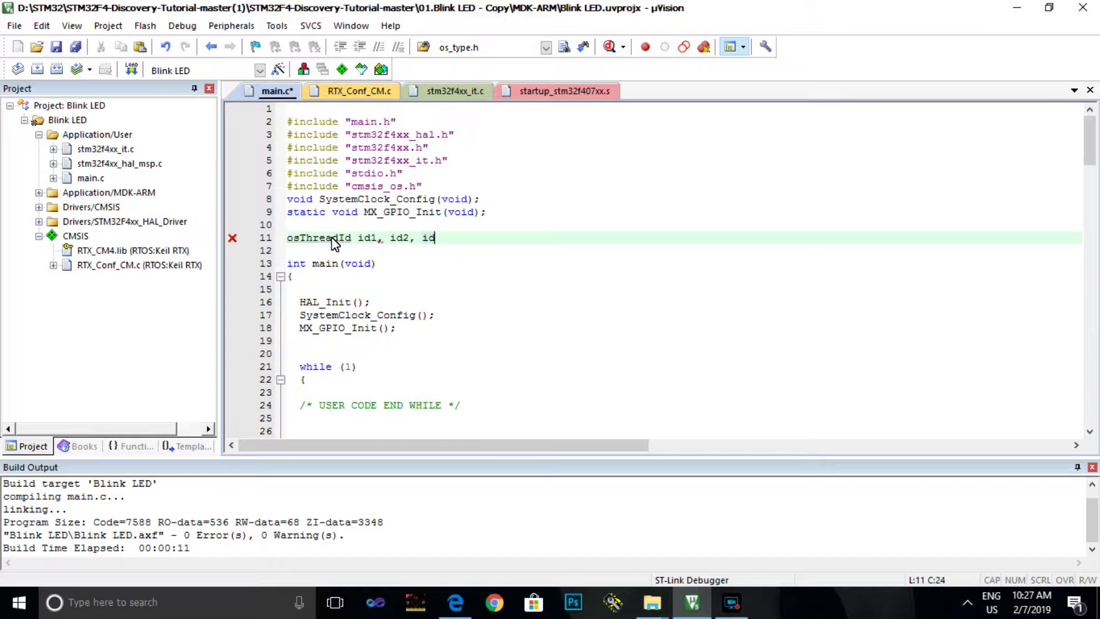
pyautogui.write('3;')
# Declare osThreadId id1, id2, id3 on line 11 of main.c
pyautogui.press('Return')
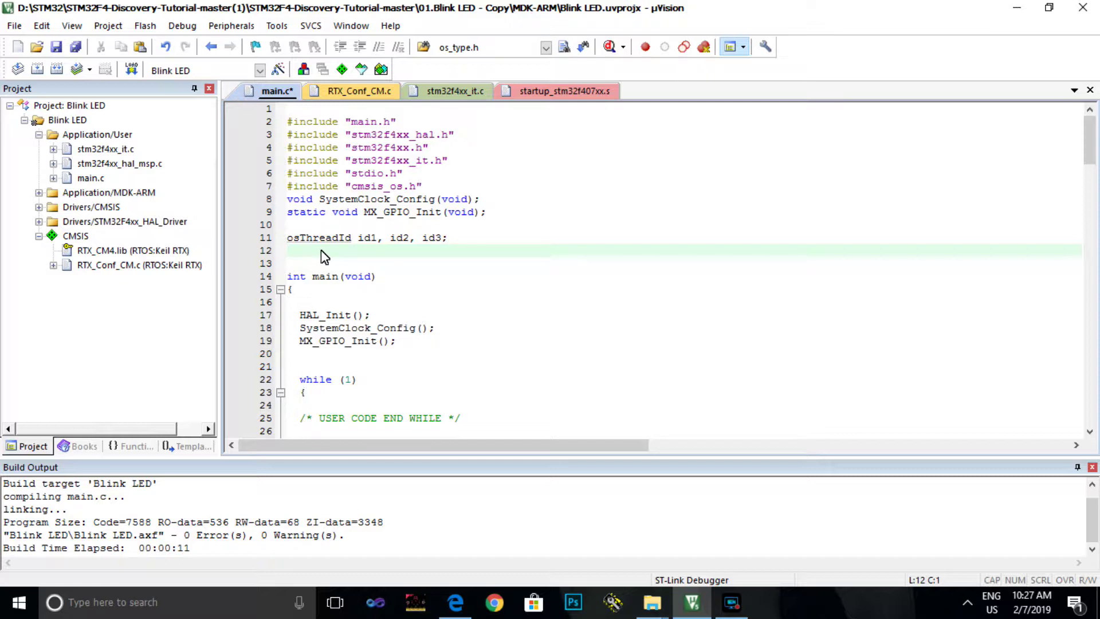
pyautogui.write('osThread')
pyautogui.write('Def')
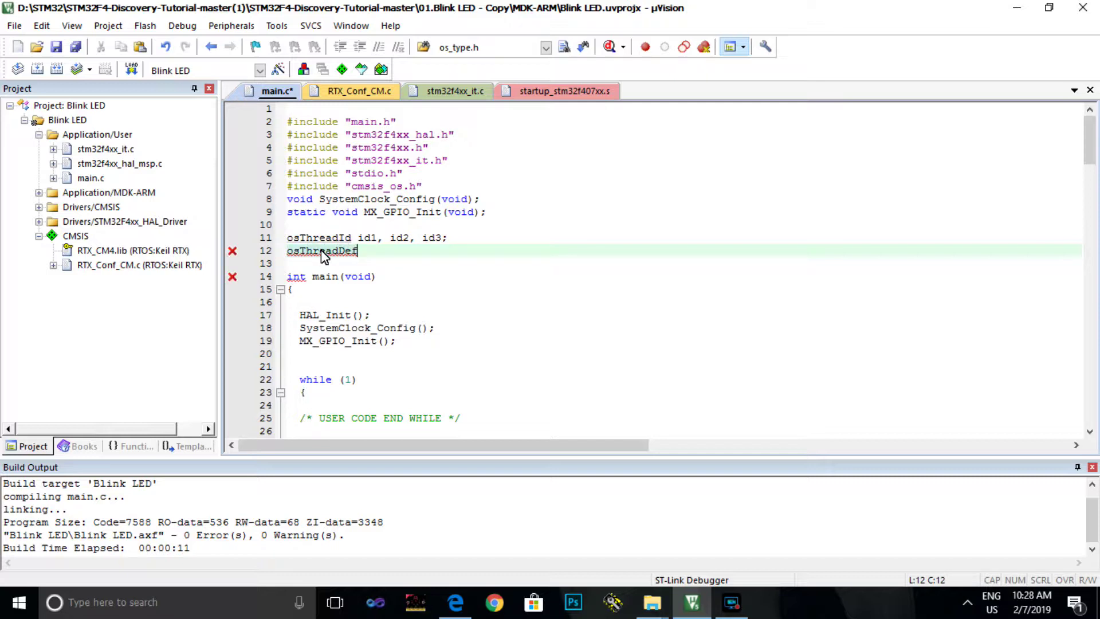
pyautogui.write('(')
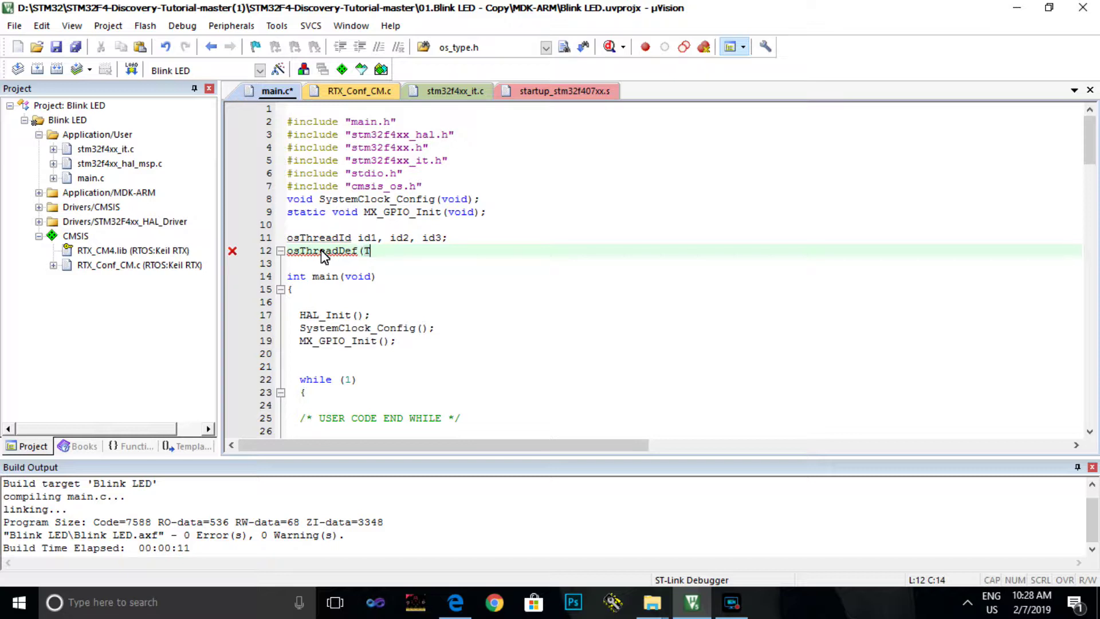
pyautogui.write('Thread_One')
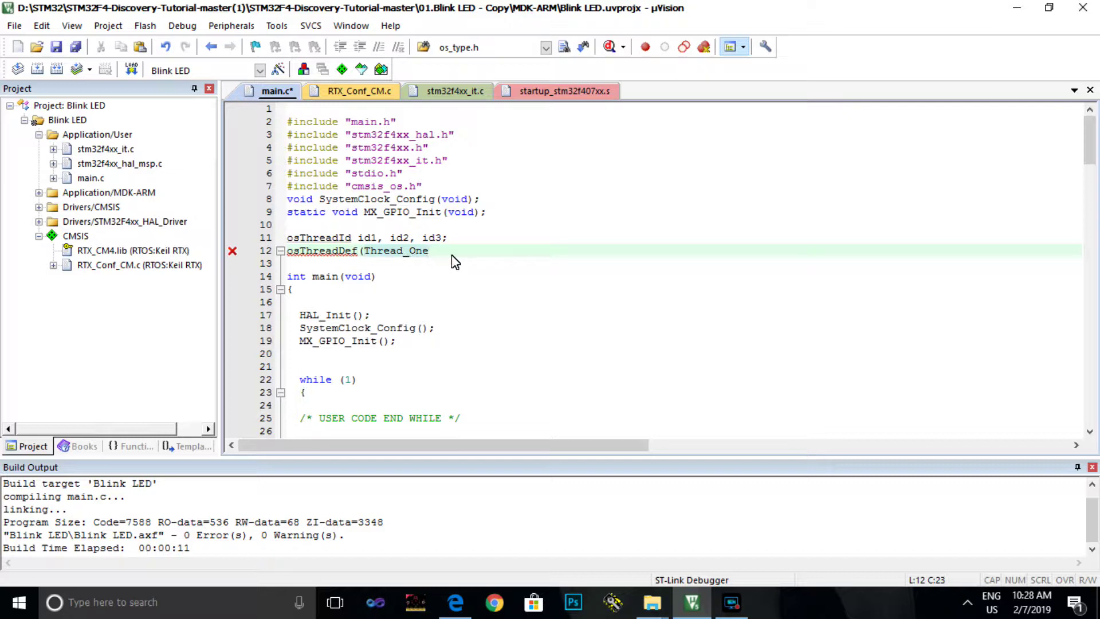
pyautogui.write(',')
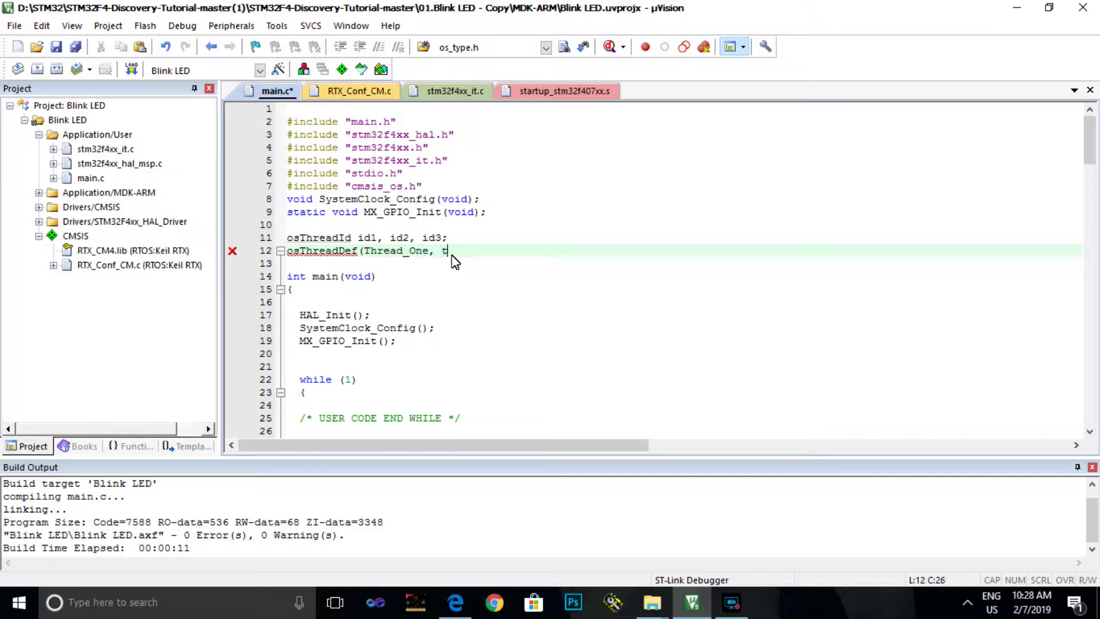
pyautogui.write(' osp')
# Complete osThreadDef(Thread_One, osPriorityNormal, 1, 0); using the priority autocomplete
pyautogui.press('BackSpace')
pyautogui.write('P')
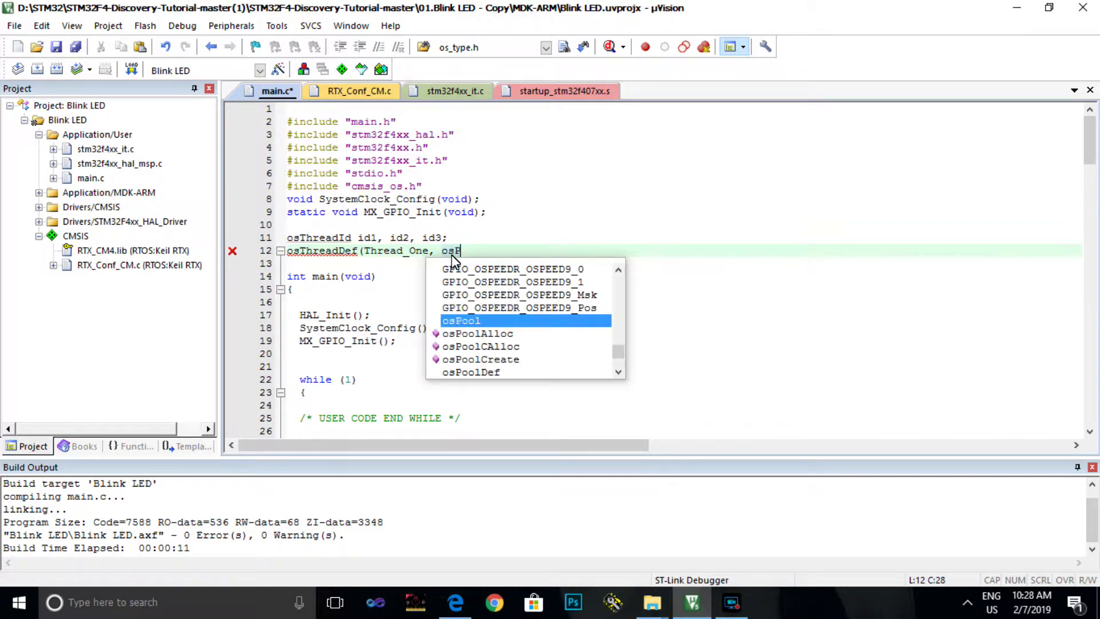
pyautogui.write('riority')
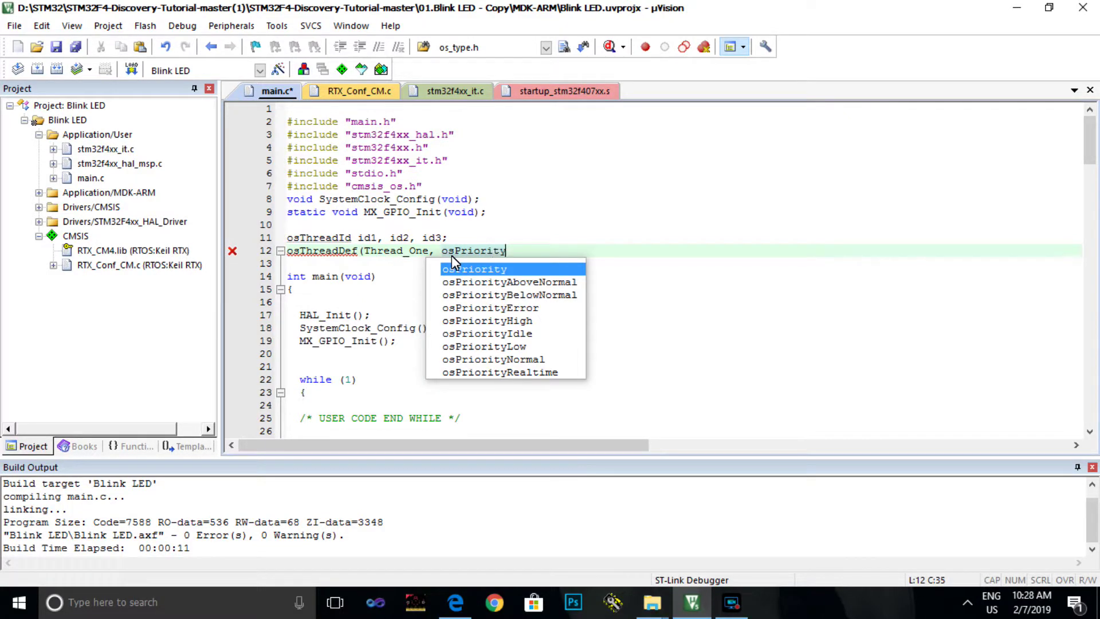
pyautogui.write('Nor')
pyautogui.press('Return')
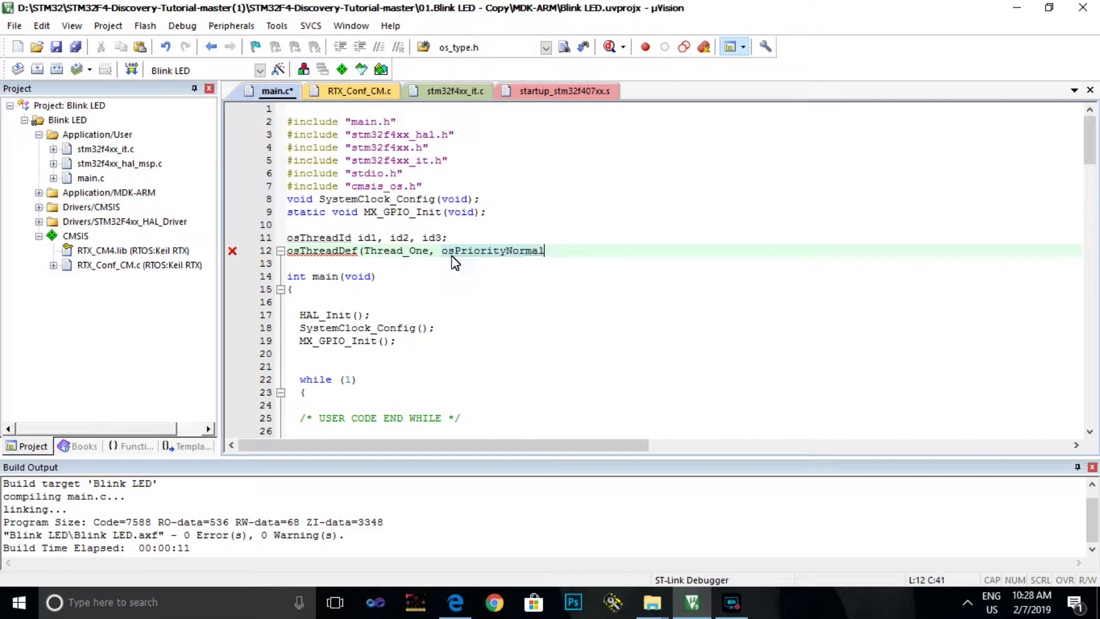
pyautogui.write(', 1, ')
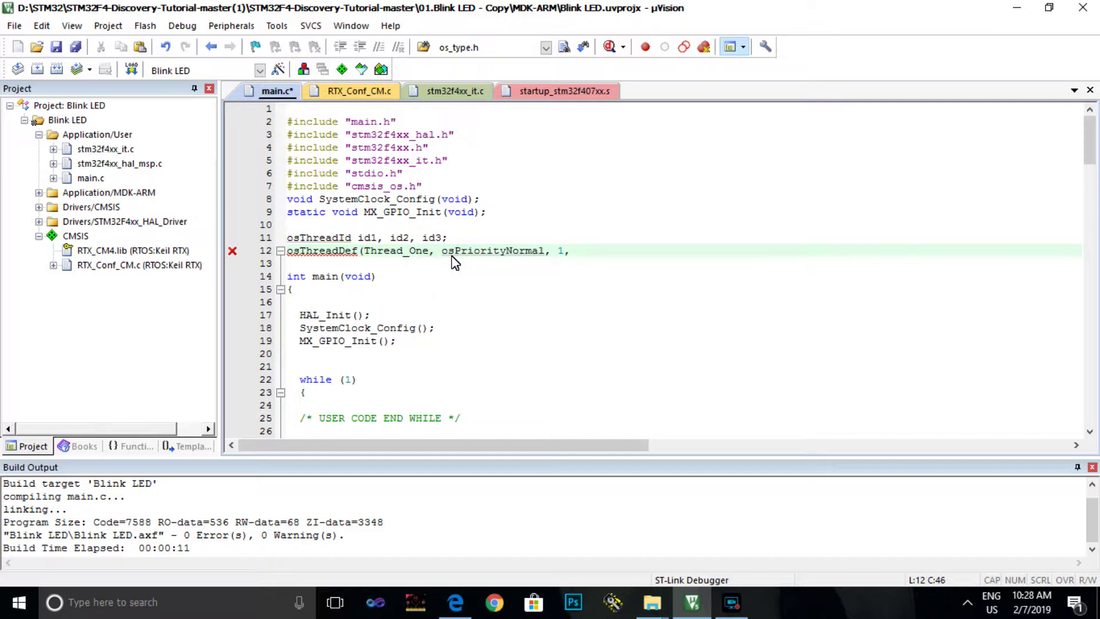
pyautogui.write('0);')
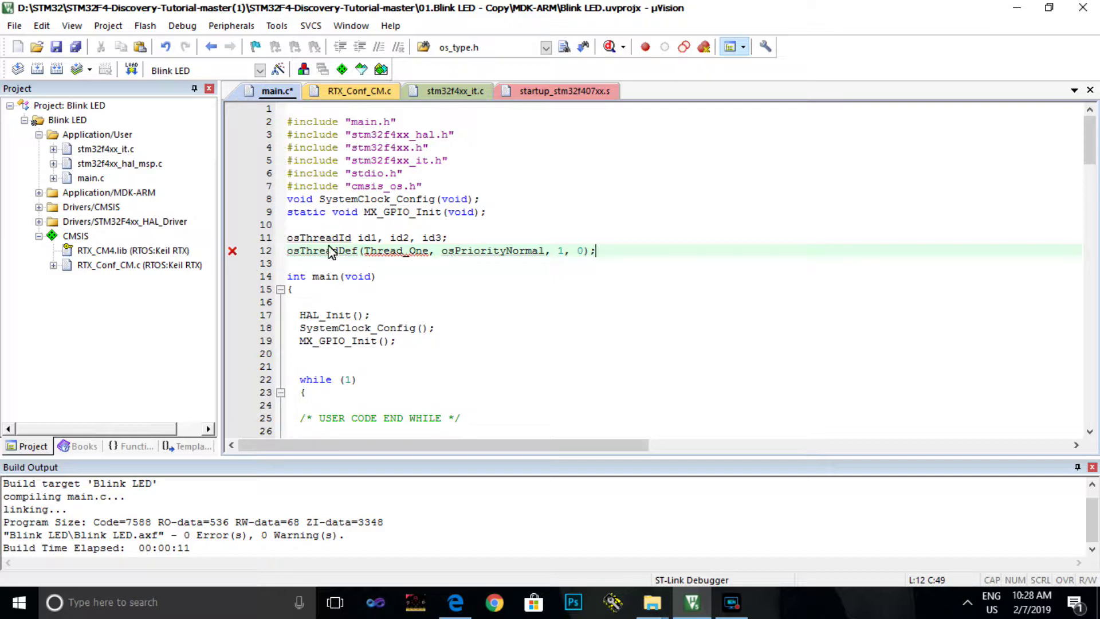
pyautogui.doubleClick(395, 250)
pyautogui.click(452, 238)
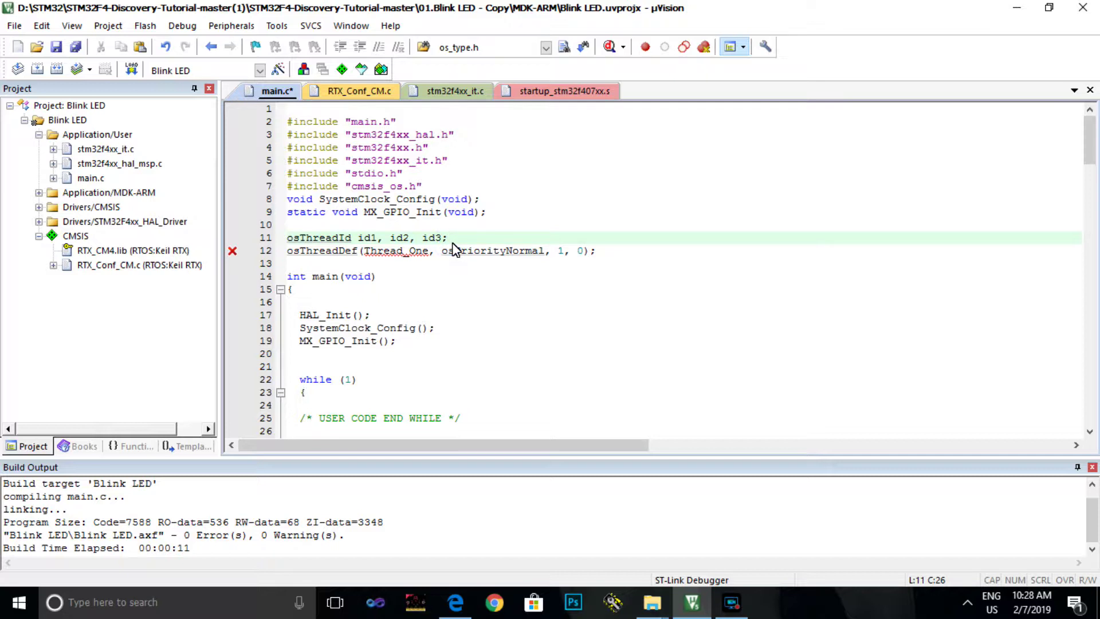
# Insert a void Thread_One(void const *argumnet) function with braces above the definition
pyautogui.press('Return')
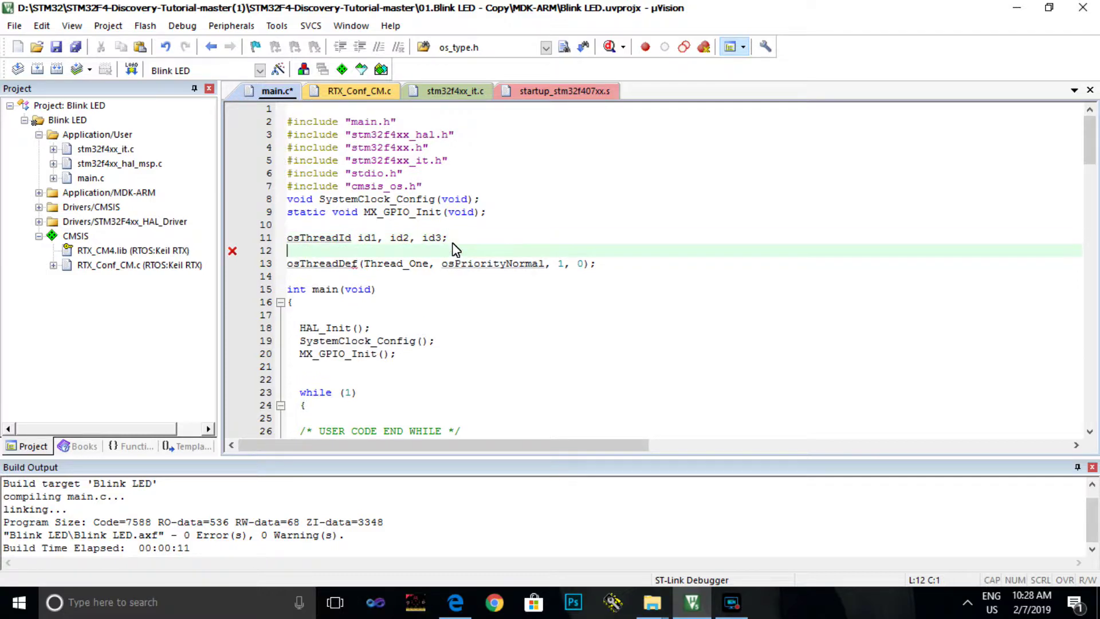
pyautogui.write('void ')
pyautogui.write('Th')
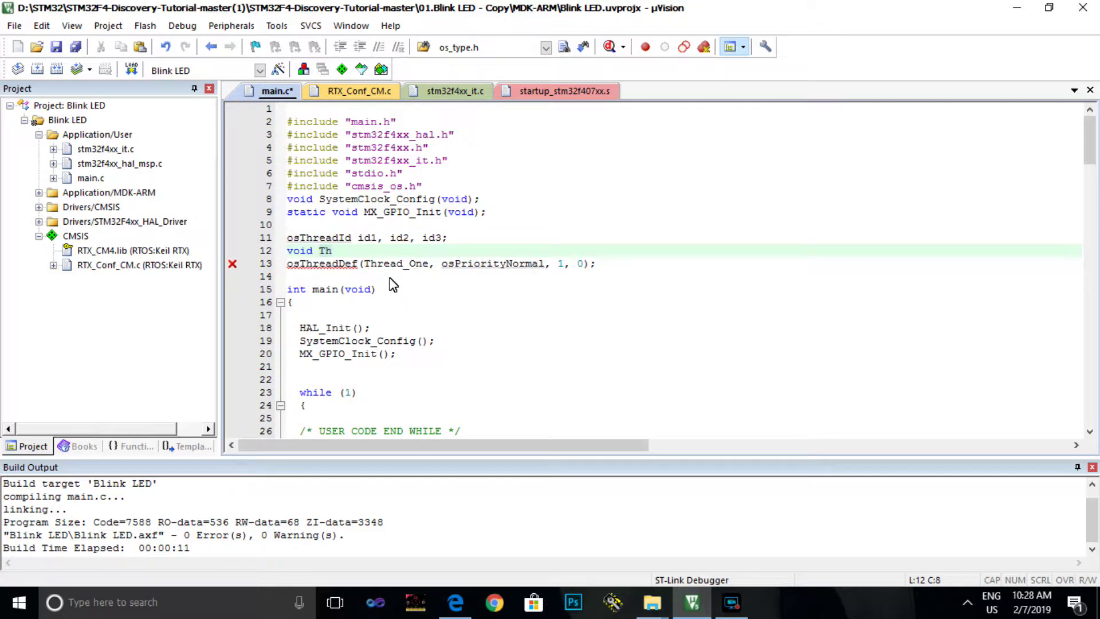
pyautogui.write('read_')
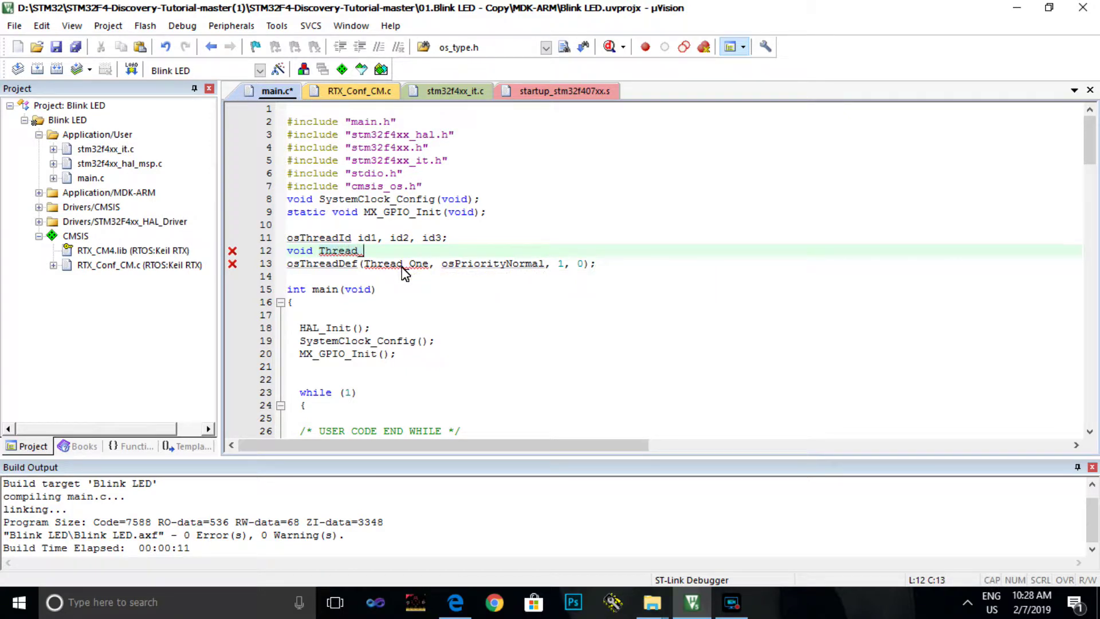
pyautogui.write('One(void const')
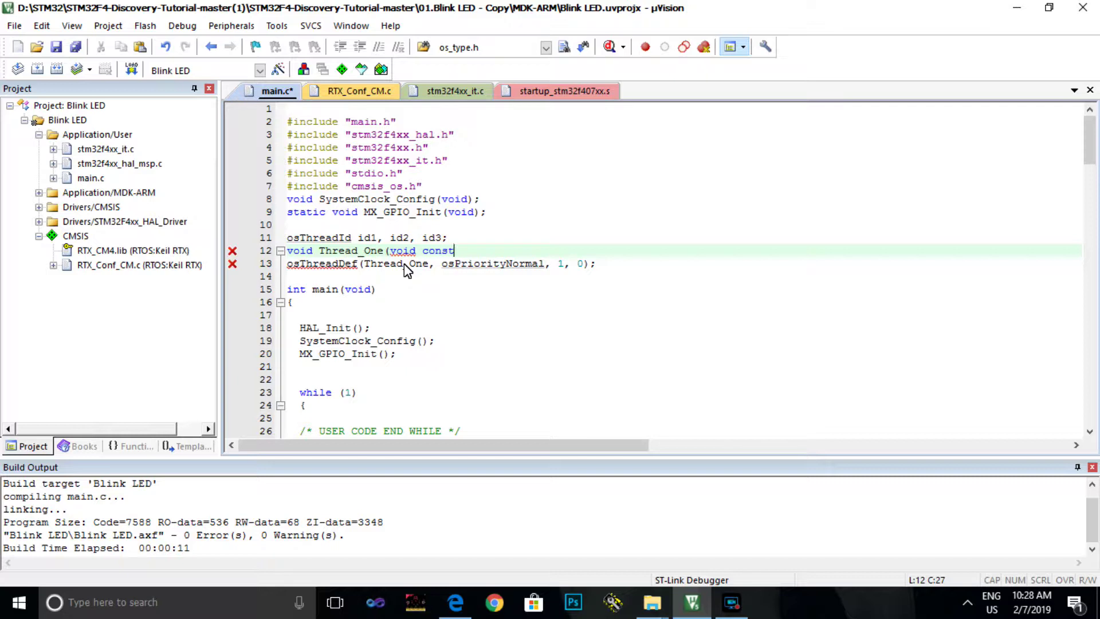
pyautogui.write(' *argumnet){')
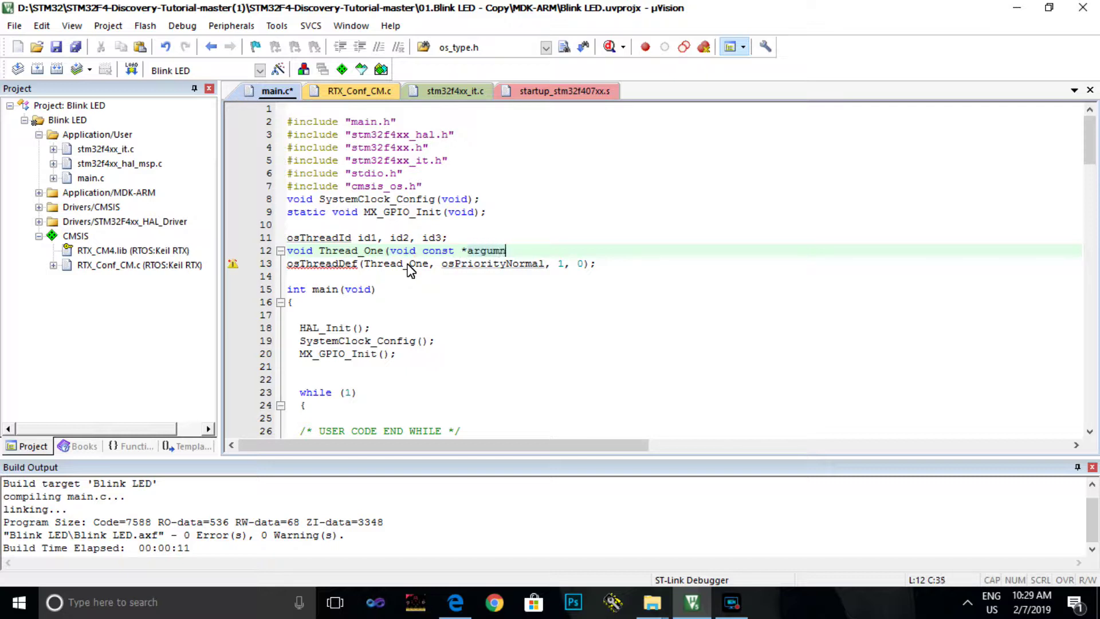
pyautogui.press('Return')
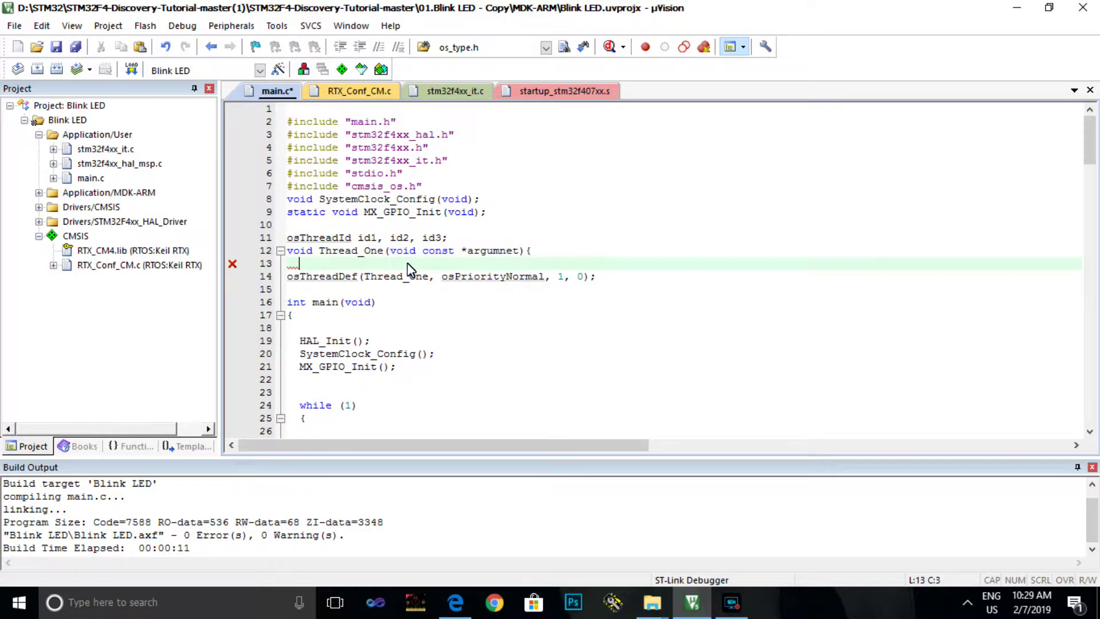
pyautogui.write('}')
pyautogui.press('Return')
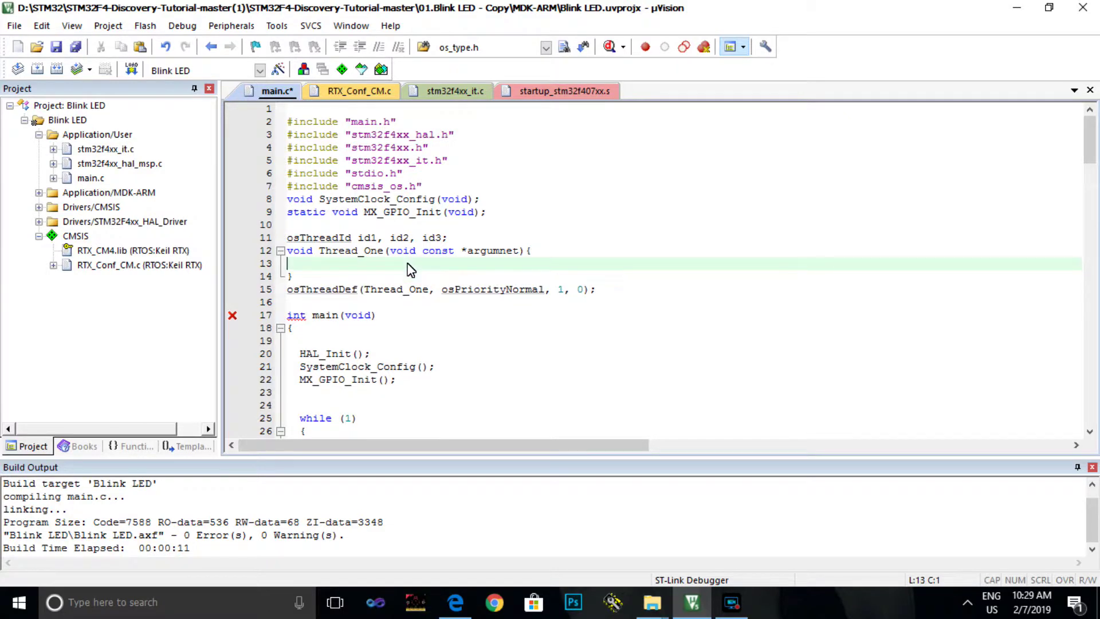
pyautogui.press('BackSpace')
pyautogui.write('for')
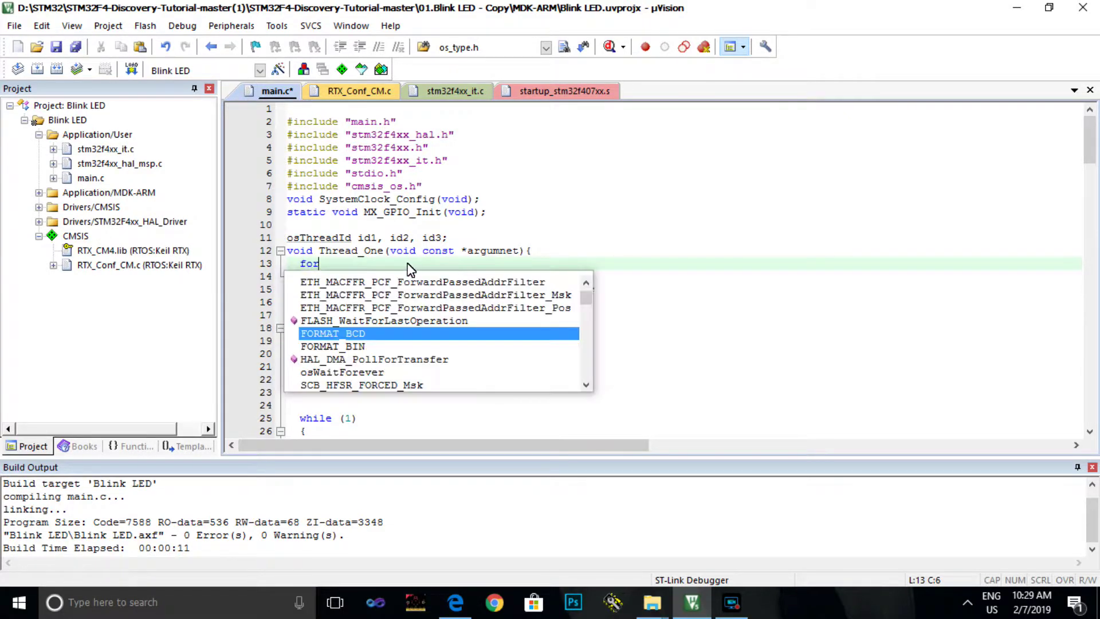
# Add an empty while(1) loop inside Thread_One, fixing a wrong FORMAT_BCD completion
pyautogui.press('Return')
pyautogui.write('(;')
pyautogui.press('BackSpace')
pyautogui.press('BackSpace')
pyautogui.press('BackSpace')
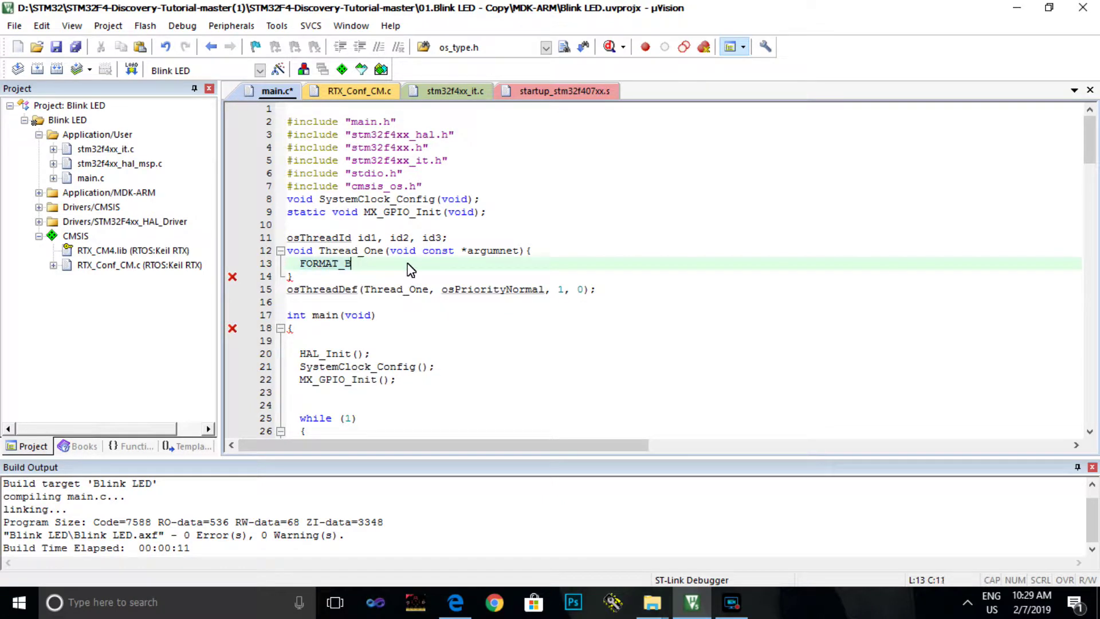
pyautogui.write('while(')
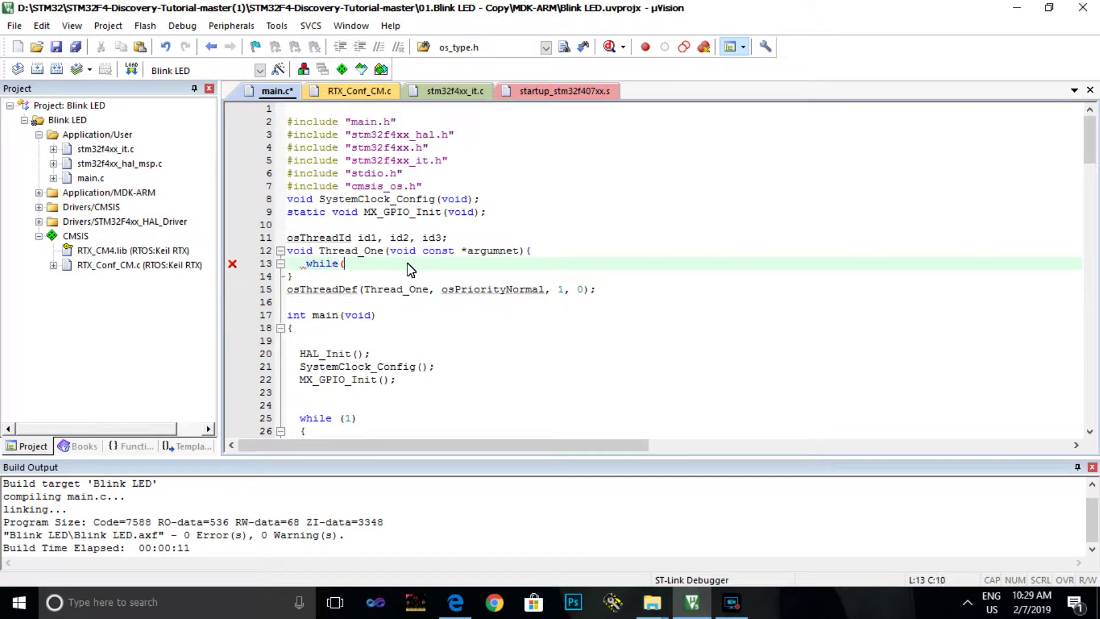
pyautogui.write('1){')
pyautogui.press('Return')
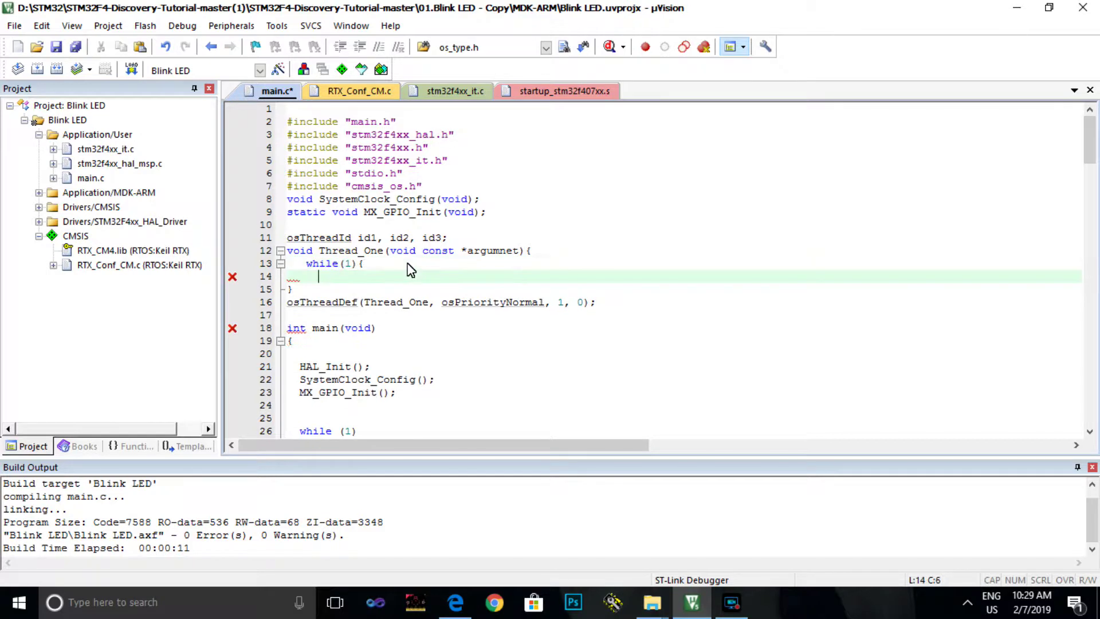
pyautogui.write('}')
pyautogui.press('Left')
pyautogui.press('Return')
pyautogui.press('Up')
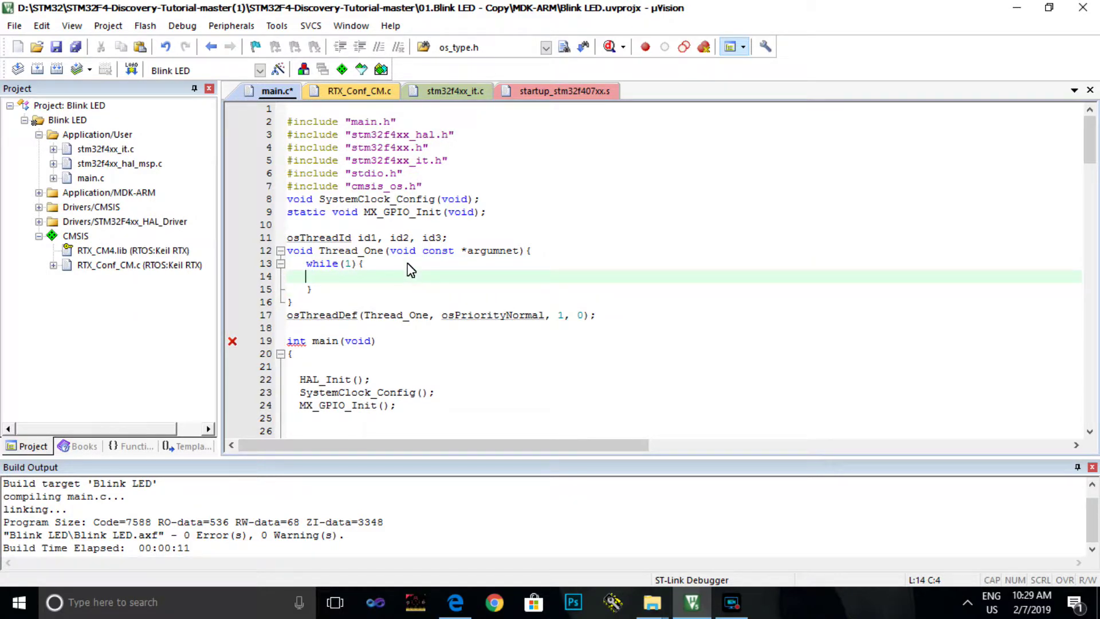
pyautogui.press('Tab')
pyautogui.write('H')
pyautogui.write('AL_')
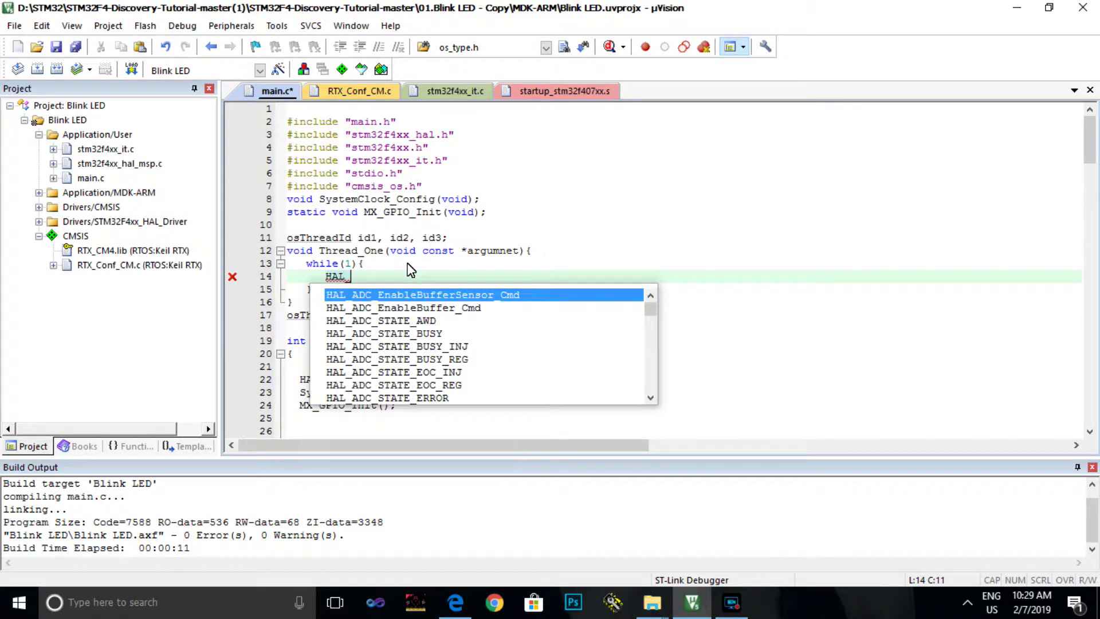
pyautogui.write('GPIO')
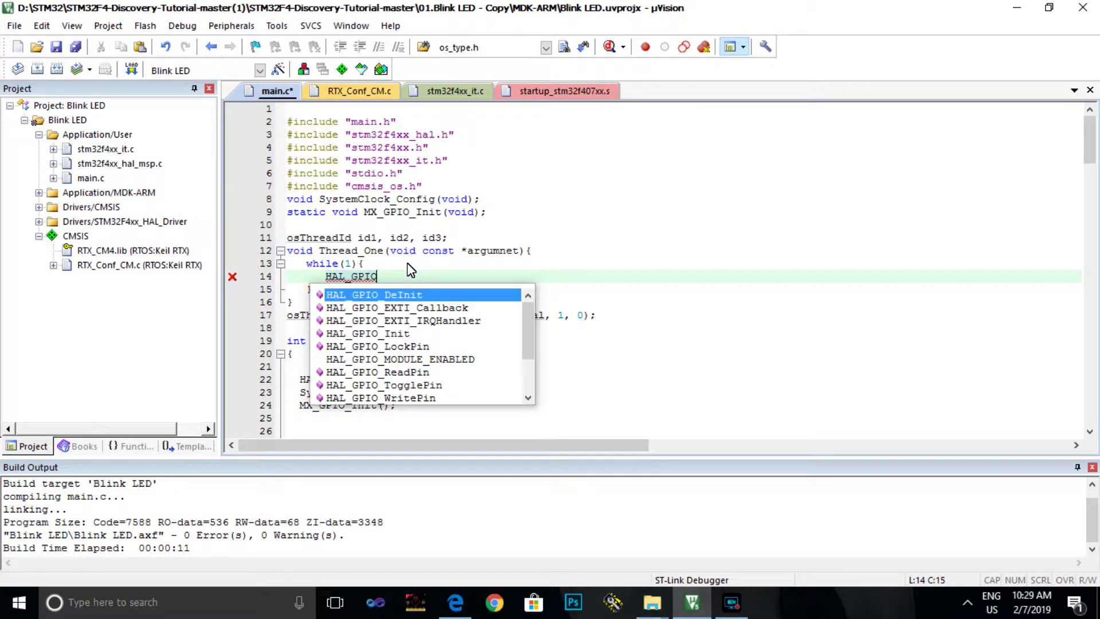
pyautogui.write('_T')
# Fill the loop with HAL_GPIO_TogglePin(GPIOD, GPIO_PIN_13); followed by osDelay(500);
pyautogui.press('Return')
pyautogui.write('(')
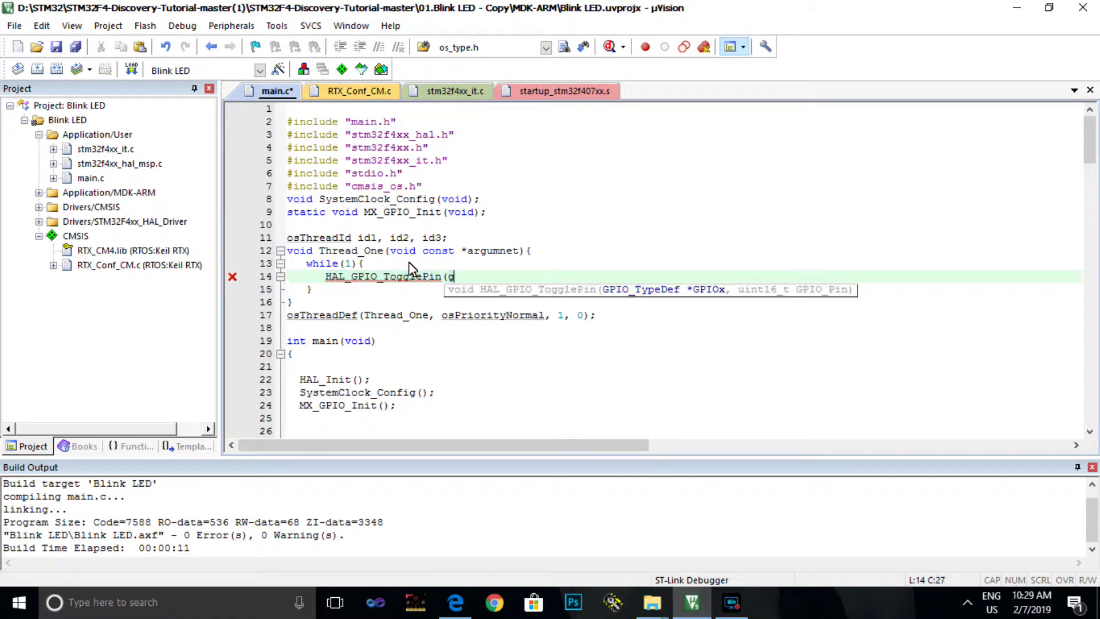
pyautogui.write('GPIO')
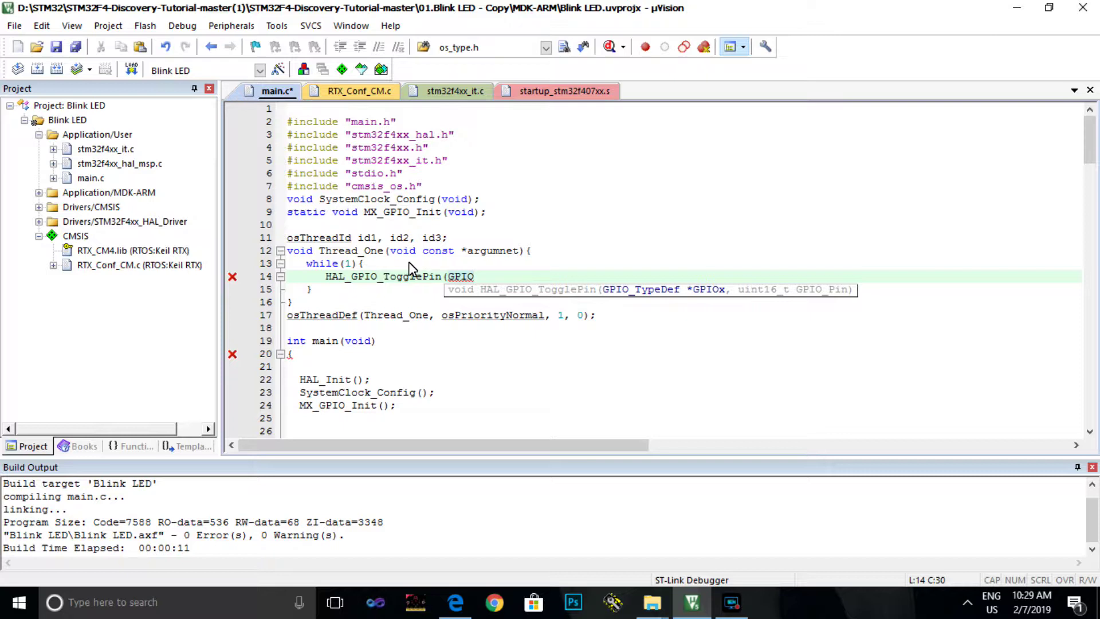
pyautogui.write('D, GPIO_P')
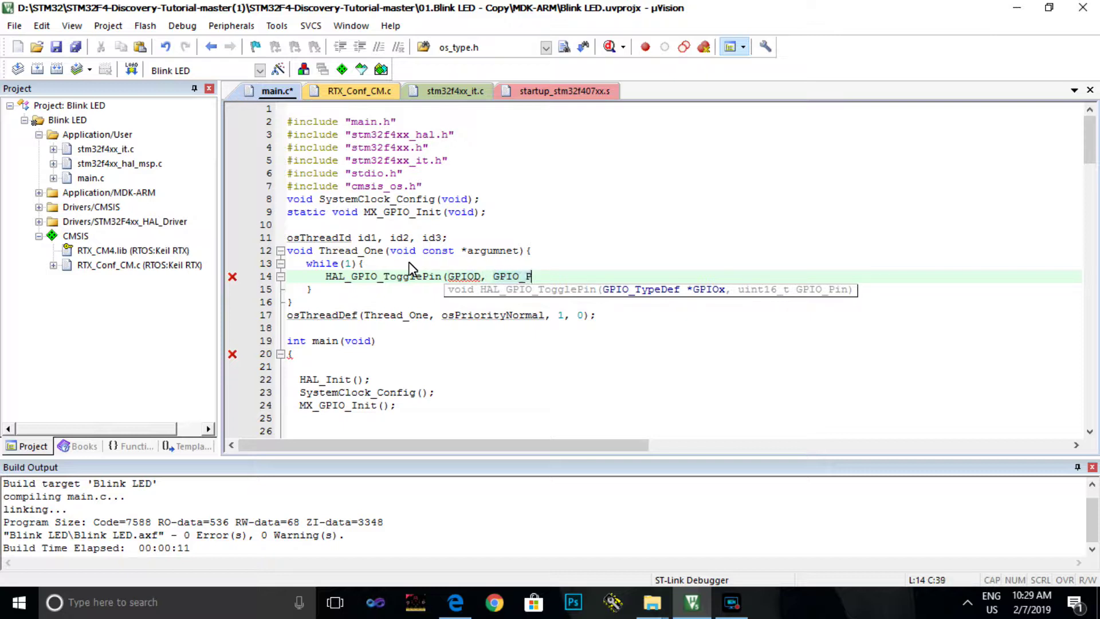
pyautogui.write('IN_13')
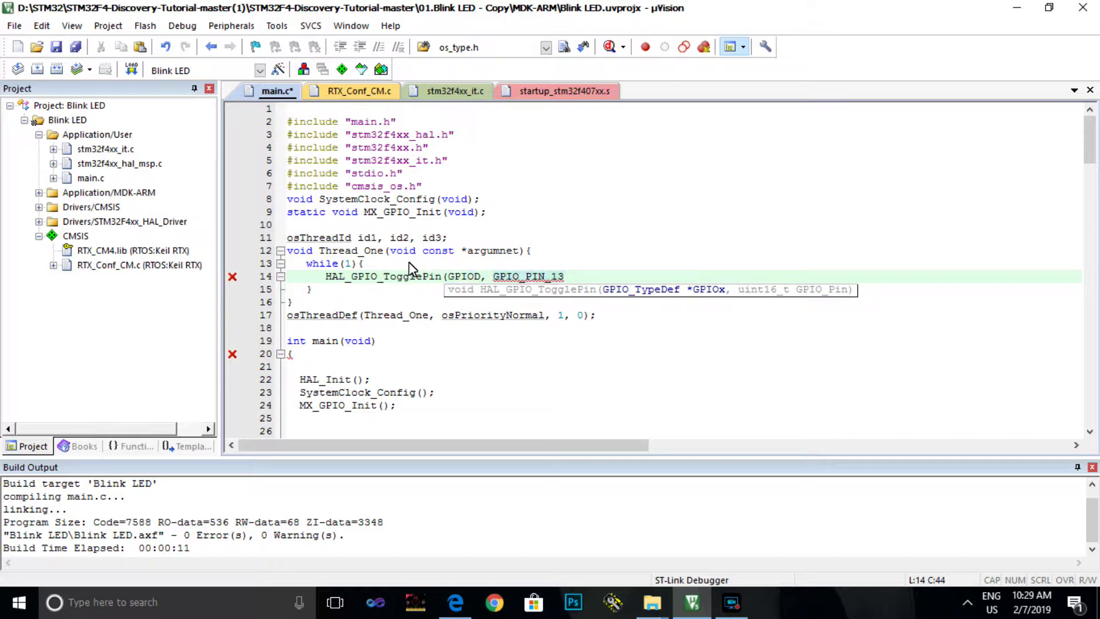
pyautogui.write(');')
pyautogui.press('Return')
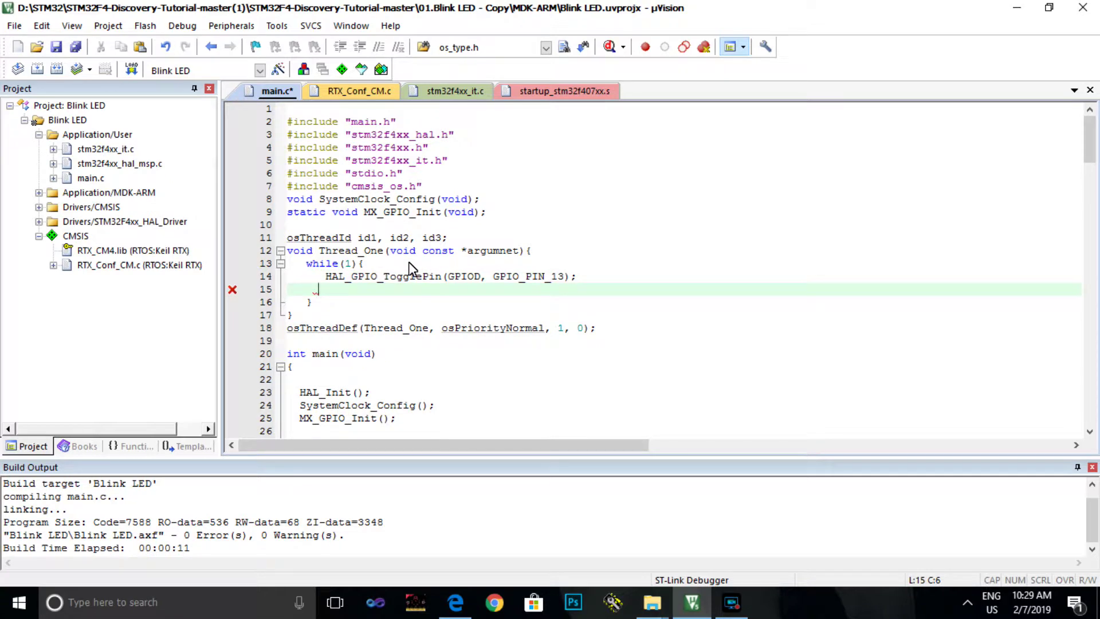
pyautogui.write('osDe')
pyautogui.write('lay(500')
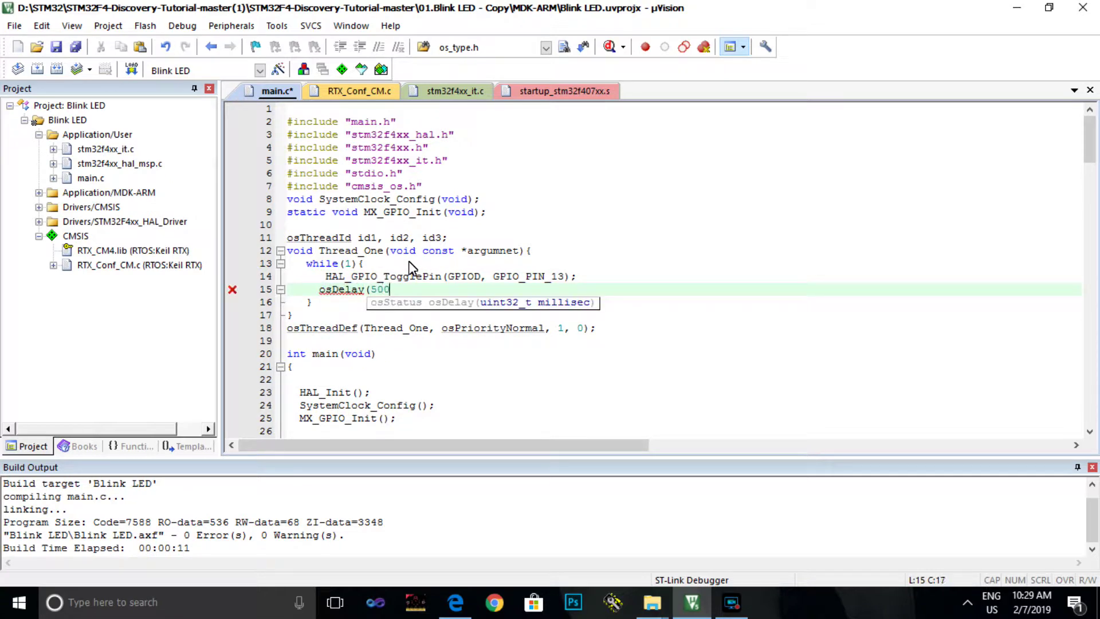
pyautogui.write(');')
pyautogui.click(337, 341)
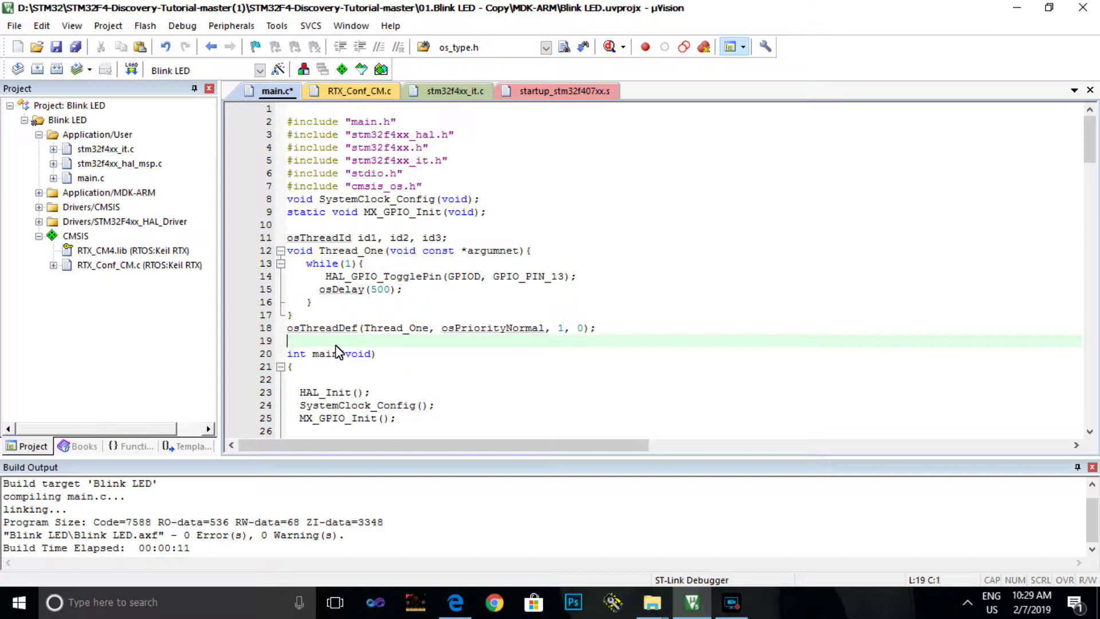
pyautogui.write('void')
pyautogui.write('Int')
# Add an empty void Init_Thread_One(void) function body on line 19
pyautogui.press('BackSpace')
pyautogui.write('it_')
pyautogui.write('Thre')
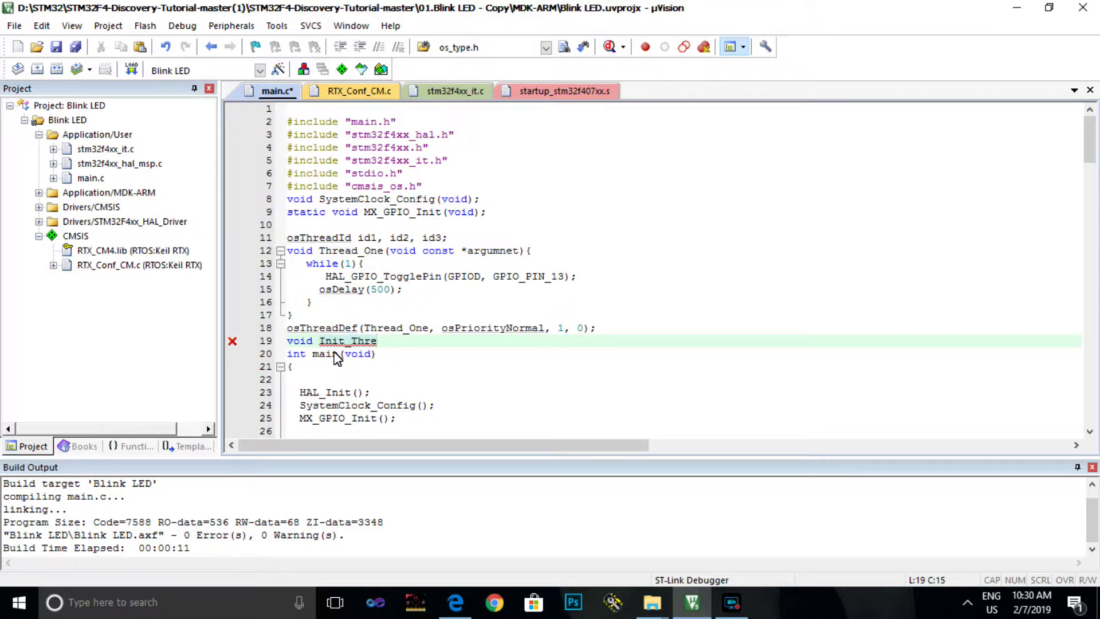
pyautogui.write('ad_One')
pyautogui.write('(void')
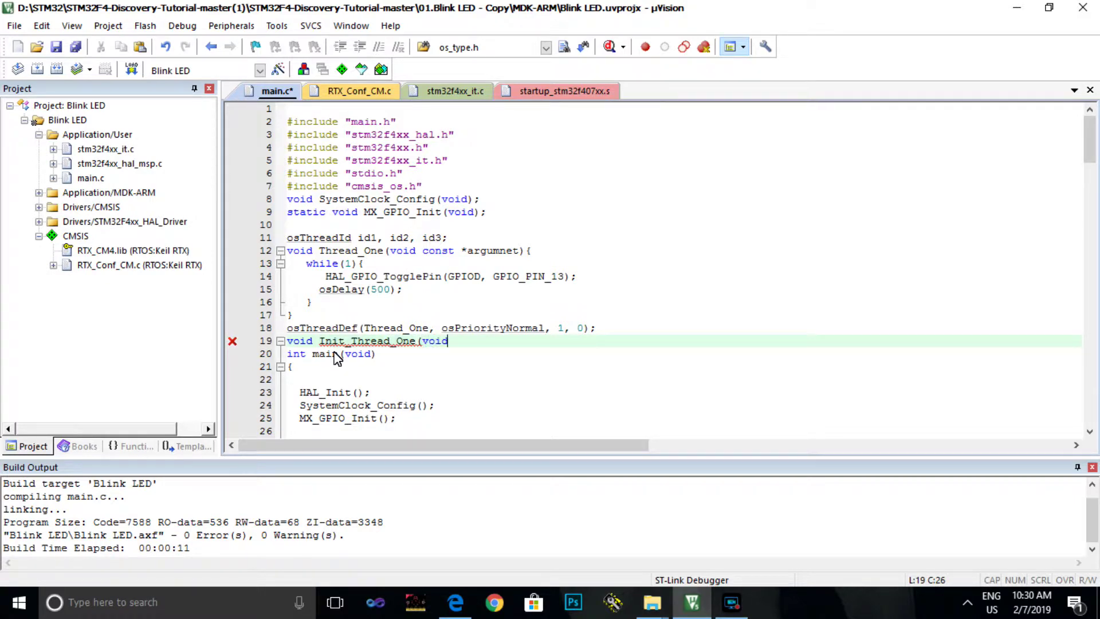
pyautogui.write(')')
pyautogui.write('{')
pyautogui.press('Return')
pyautogui.write('}')
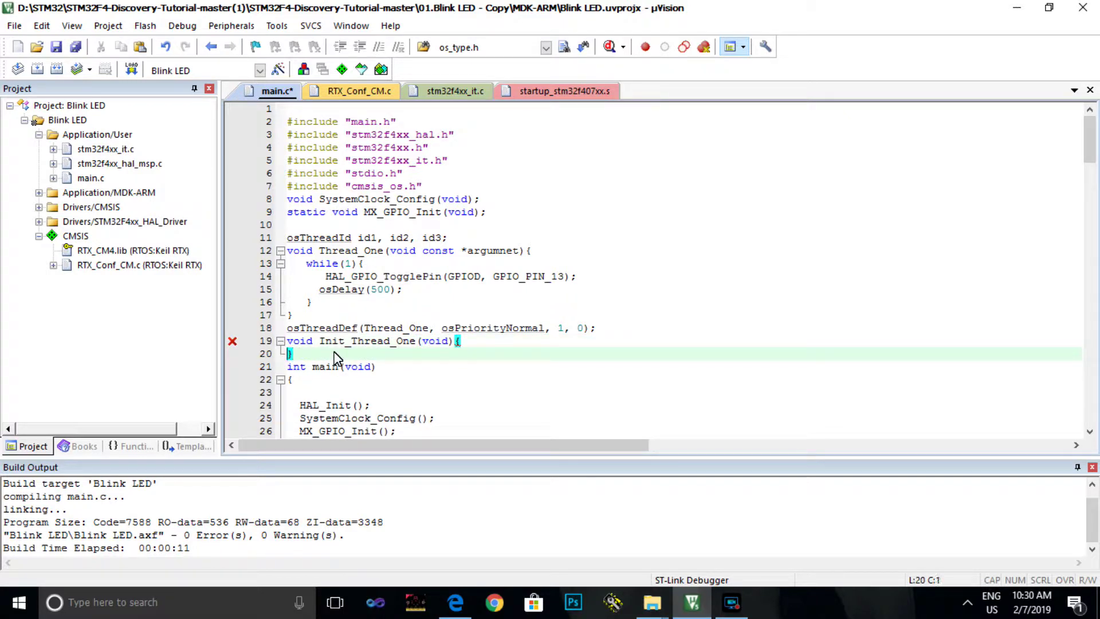
pyautogui.press('Return')
pyautogui.press('Up')
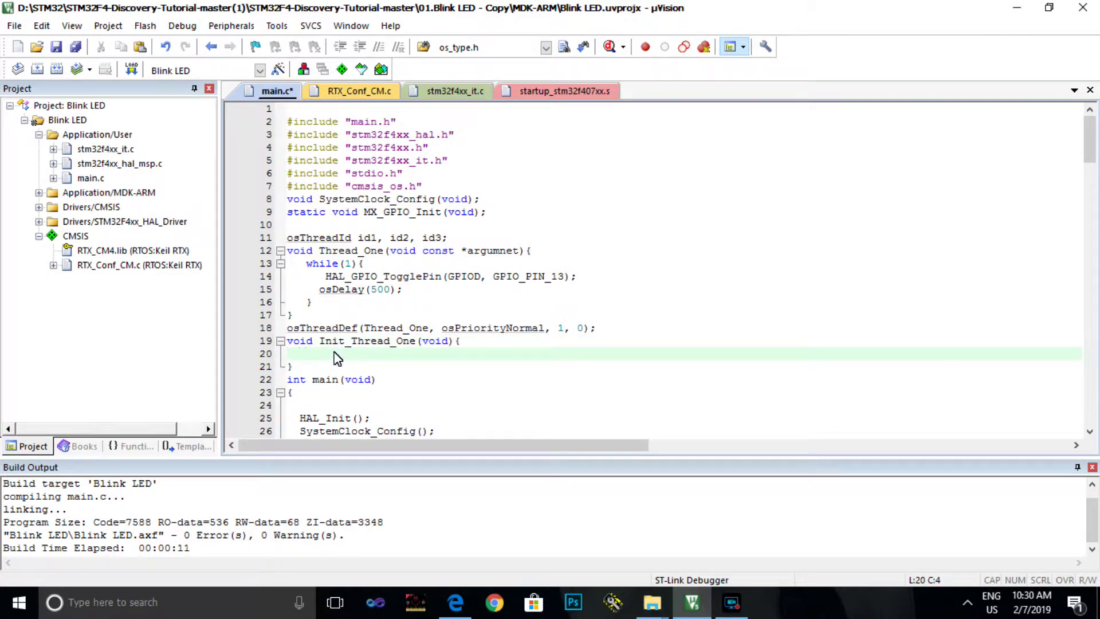
pyautogui.write('id1')
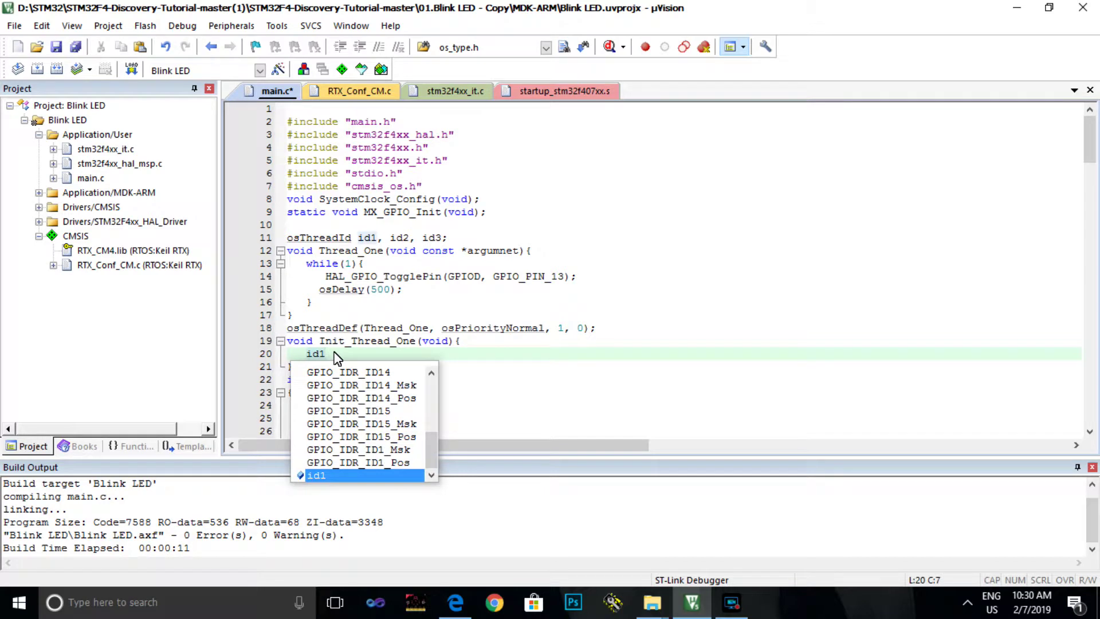
pyautogui.write('=os')
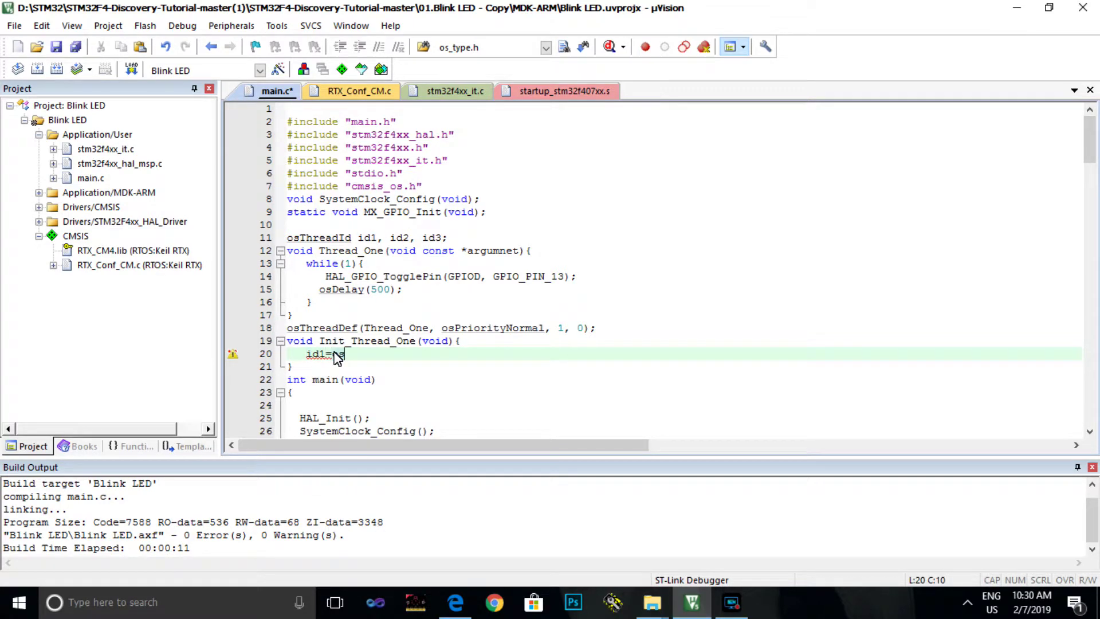
pyautogui.write('Thr')
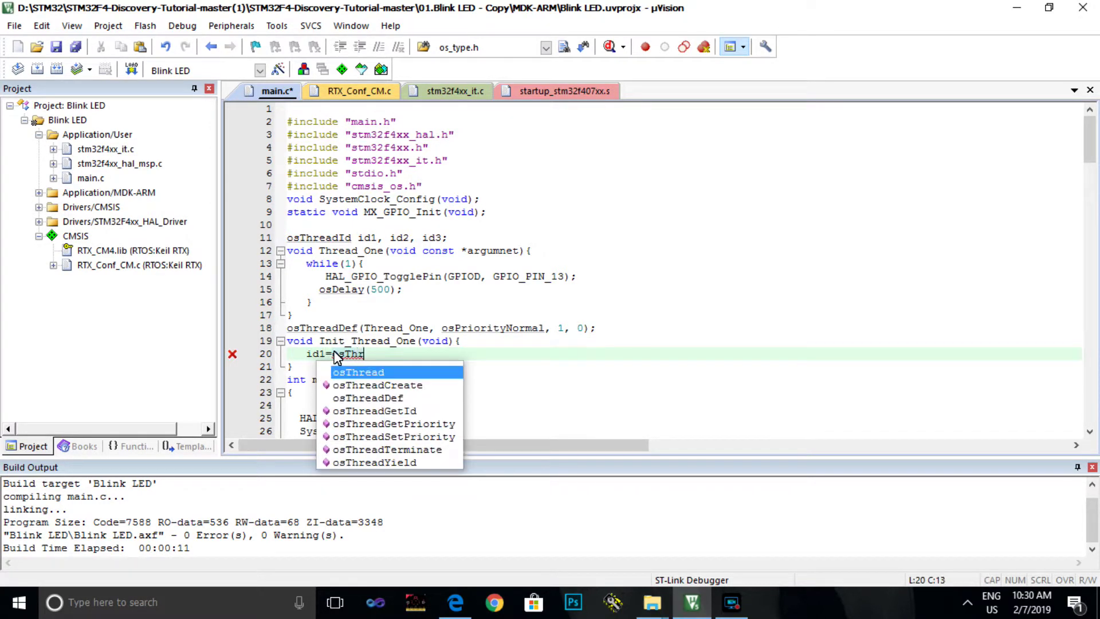
pyautogui.write('eadC')
# Write id1=osThreadCreate(osThread(Thread_One), NULL); inside Init_Thread_One, removing a stray character
pyautogui.press('Return')
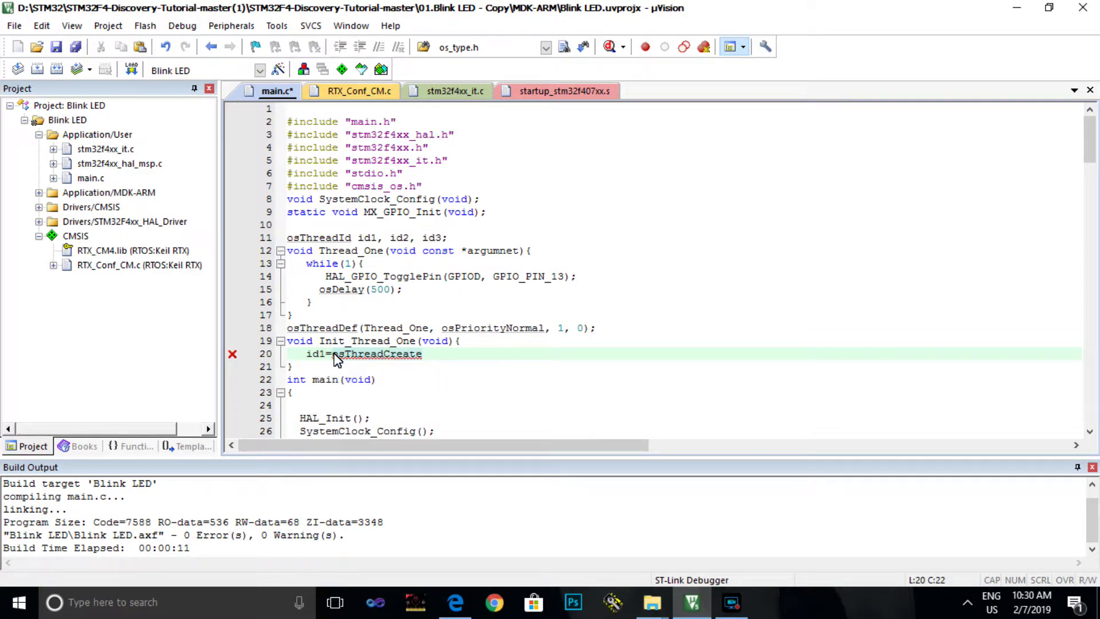
pyautogui.write('(osT')
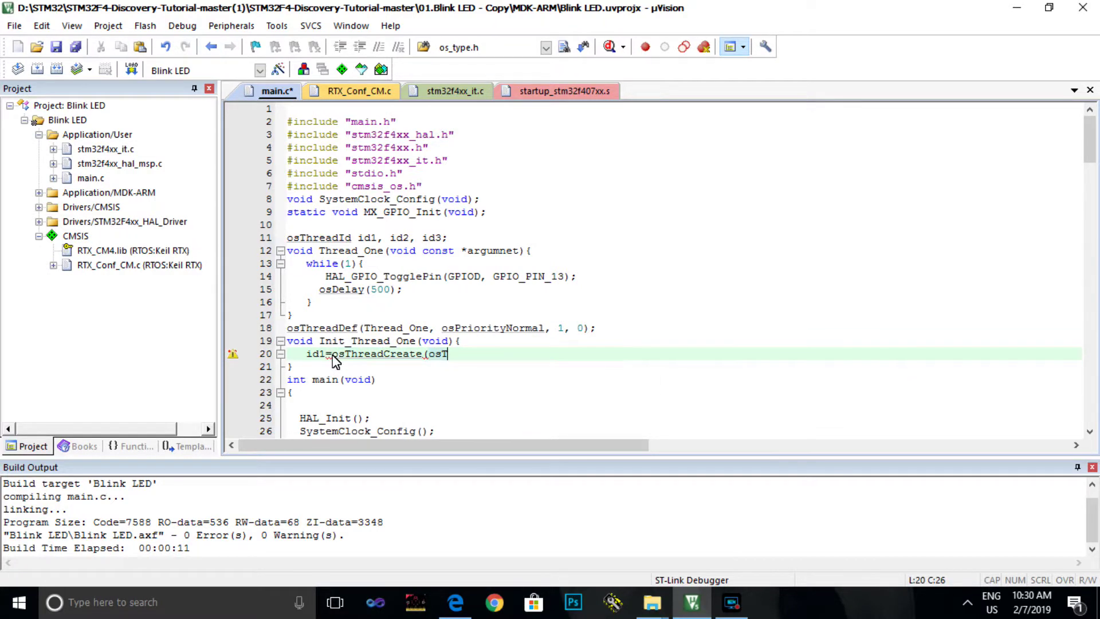
pyautogui.write('hread')
pyautogui.click(329, 355)
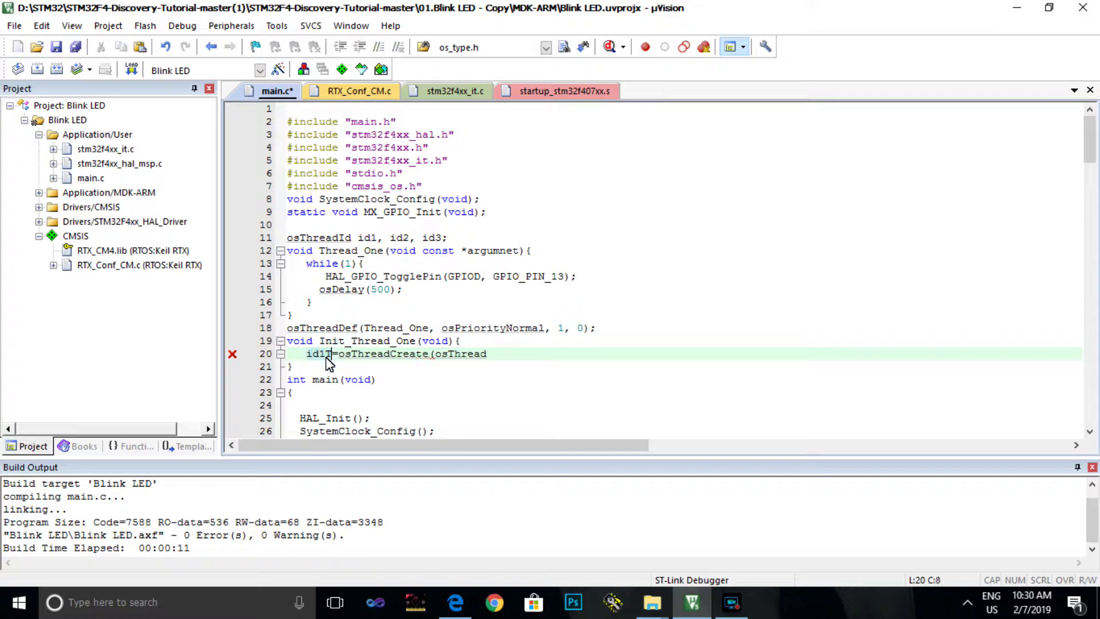
pyautogui.press('BackSpace')
pyautogui.click(492, 354)
pyautogui.write('(')
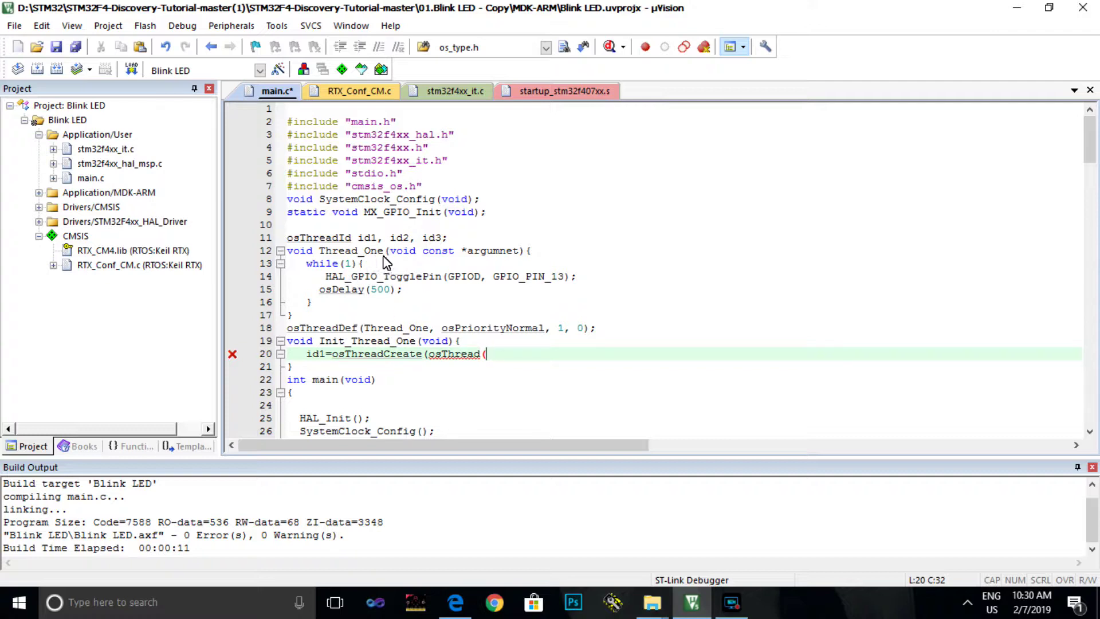
pyautogui.write('Thr')
pyautogui.write('ead_One')
pyautogui.write('), NULL')
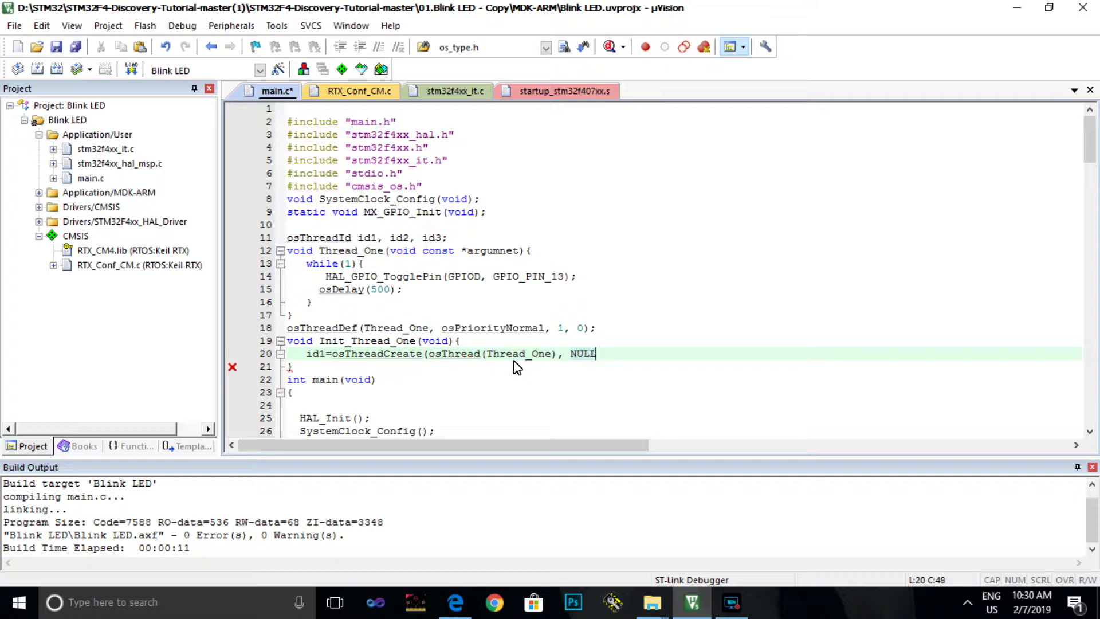
pyautogui.write(');')
# Insert a blank line after Thread_One's closing brace
pyautogui.press('Up')
pyautogui.press('Up')
pyautogui.press('Up')
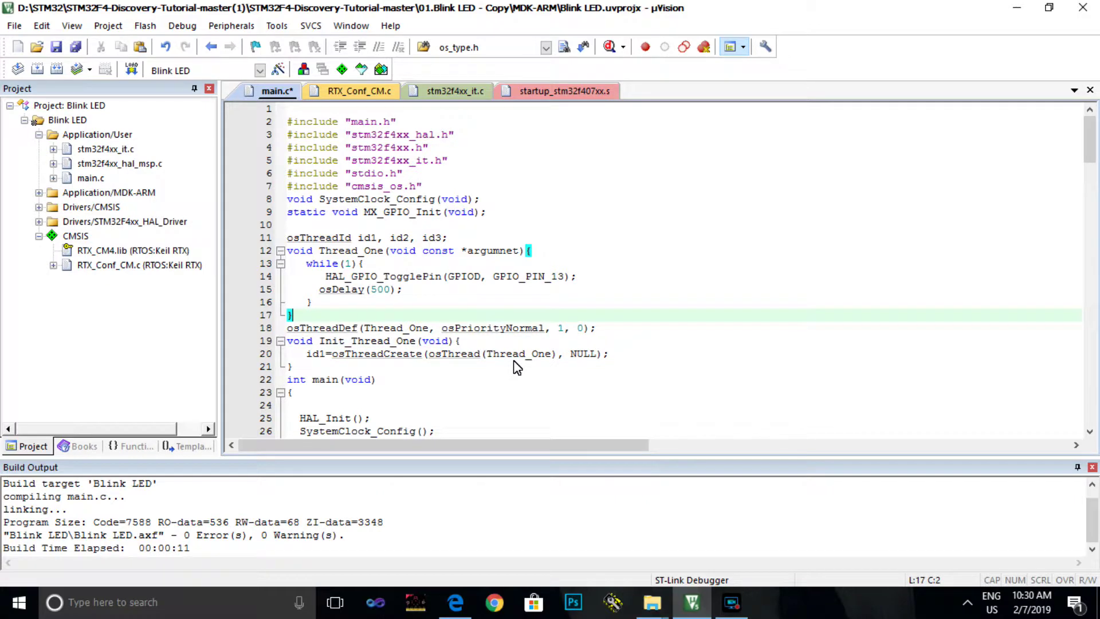
pyautogui.press('Return')
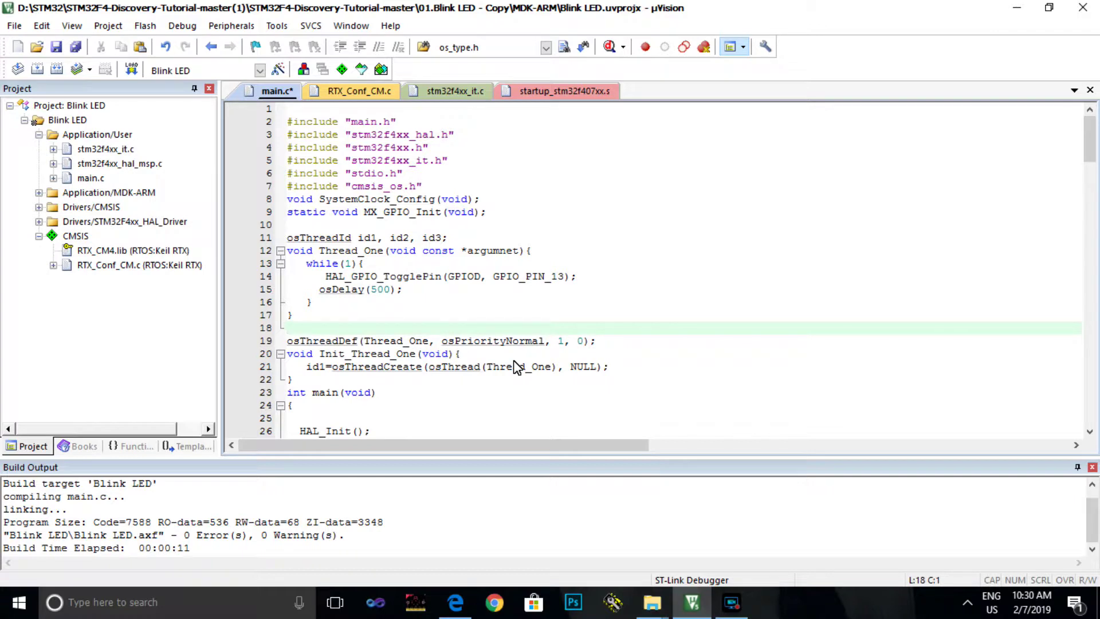
pyautogui.click(514, 358)
# Add osThreadDef(Thread_Two, osPriorityNormal, 1, 0); below Thread_One's definition, followed by a blank line
pyautogui.click(614, 340)
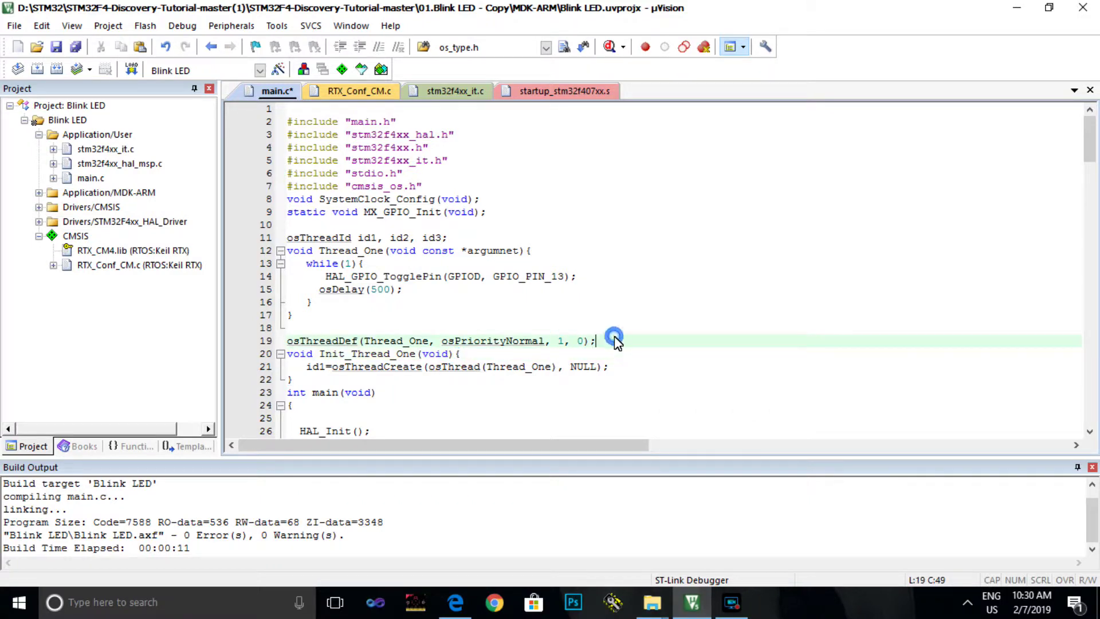
pyautogui.press('Return')
pyautogui.write('osThread')
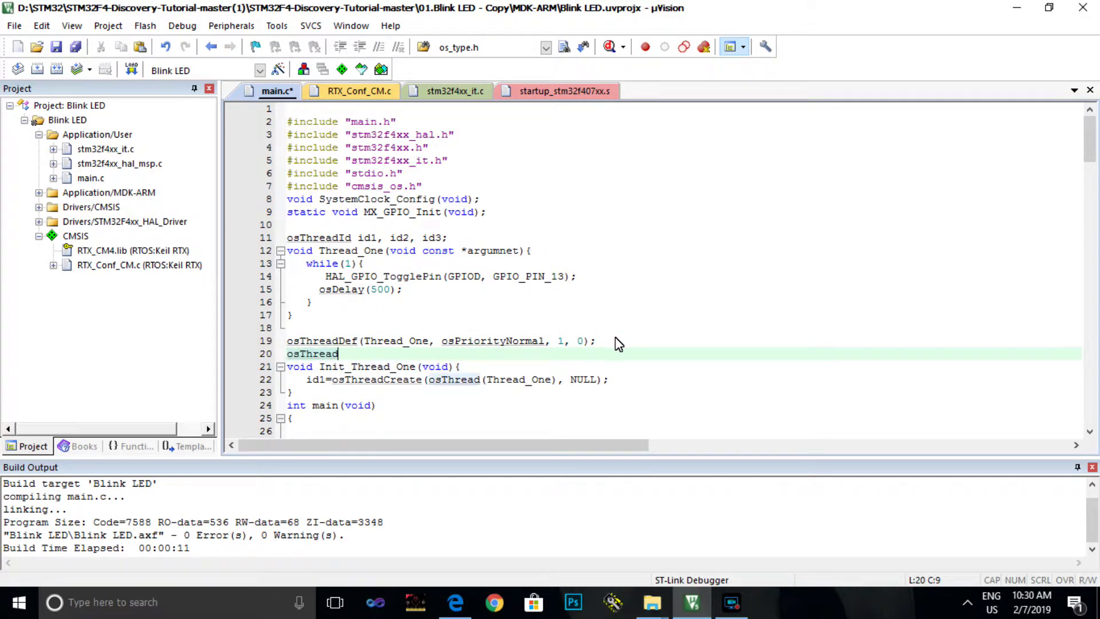
pyautogui.write('Def(Thre')
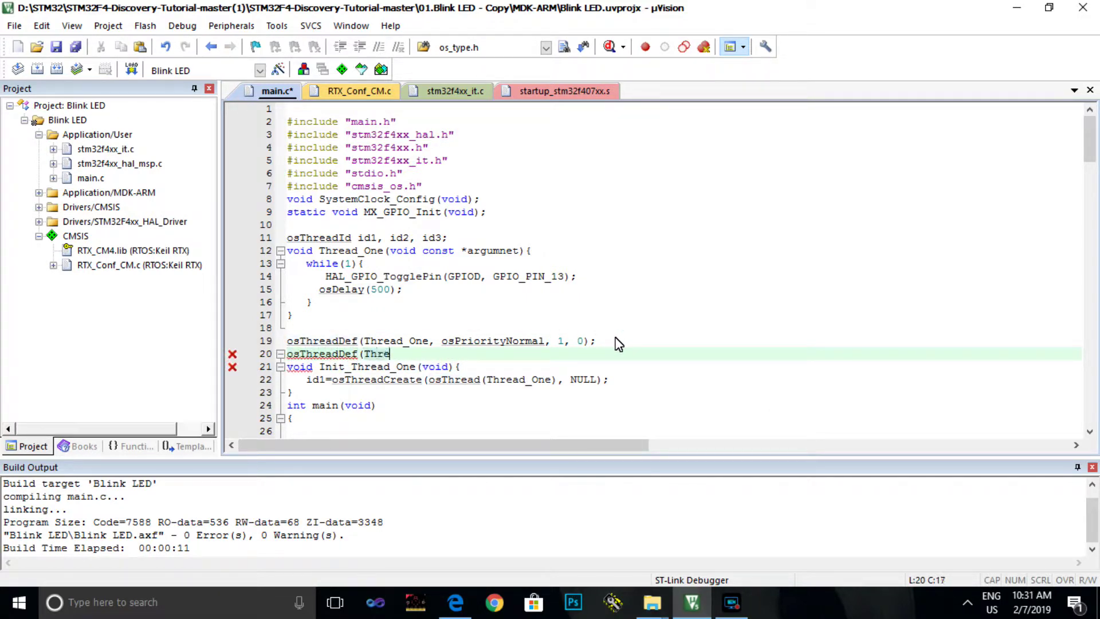
pyautogui.write('ad_Two')
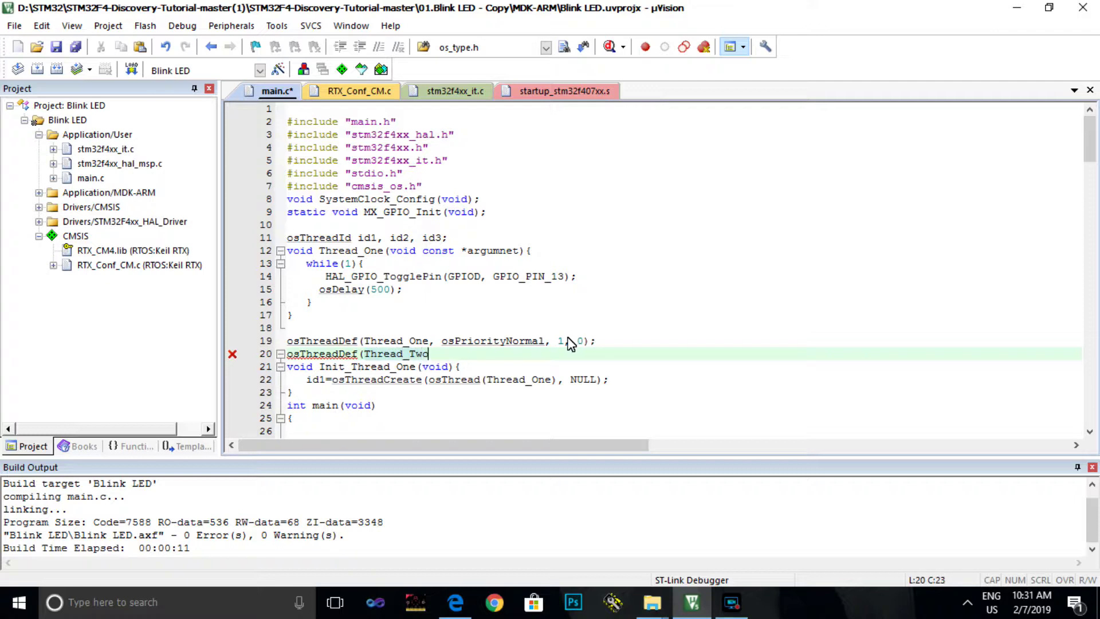
pyautogui.write(', osPriorityN')
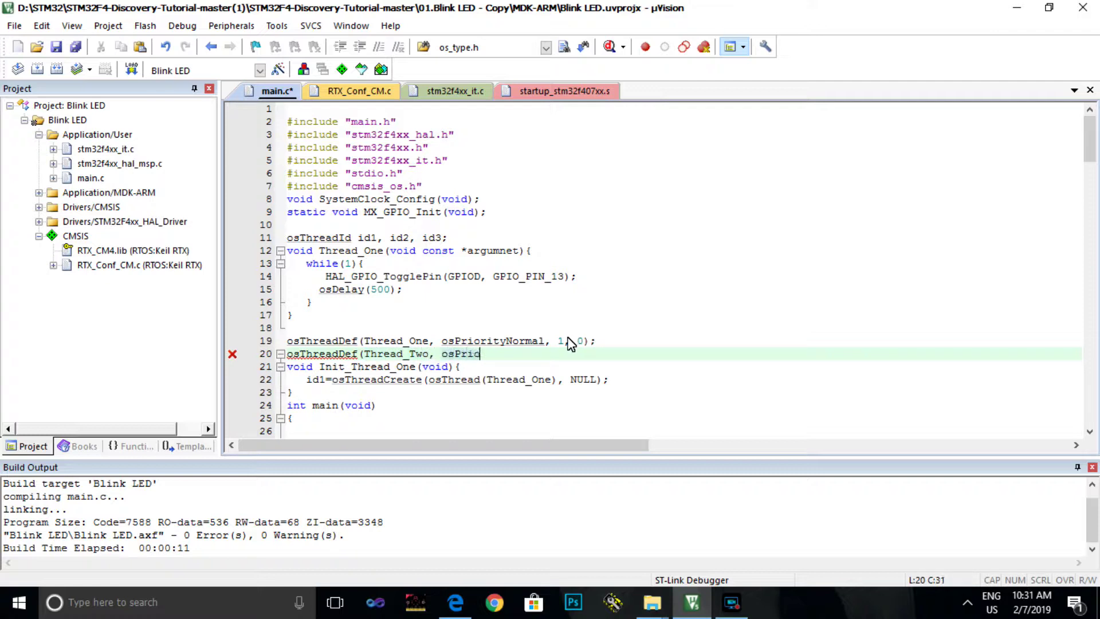
pyautogui.write('orm')
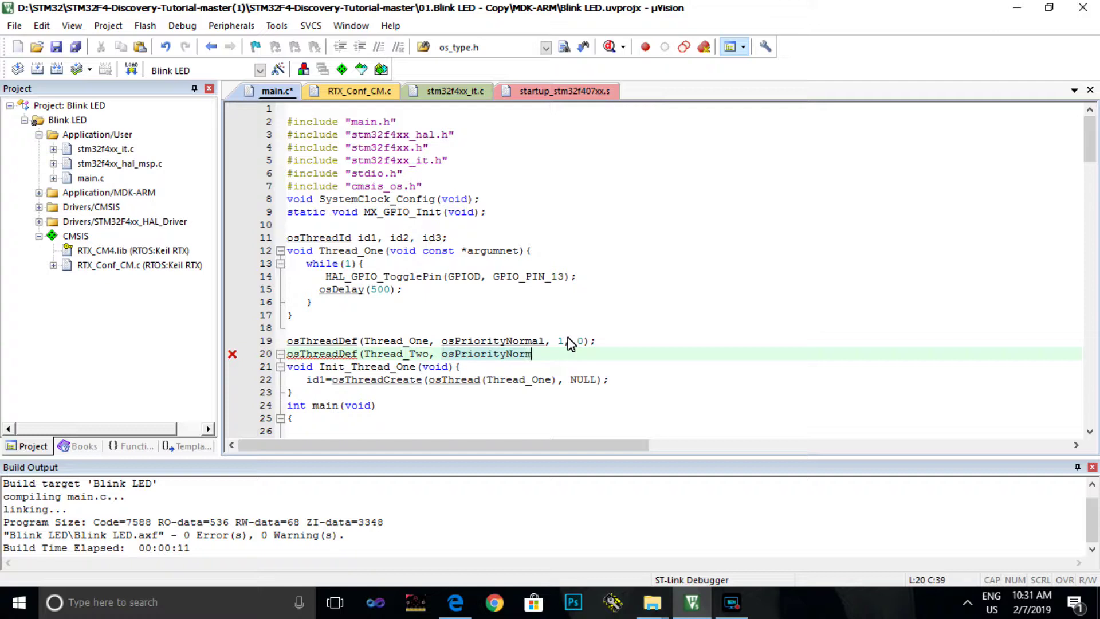
pyautogui.write('al, 1, ')
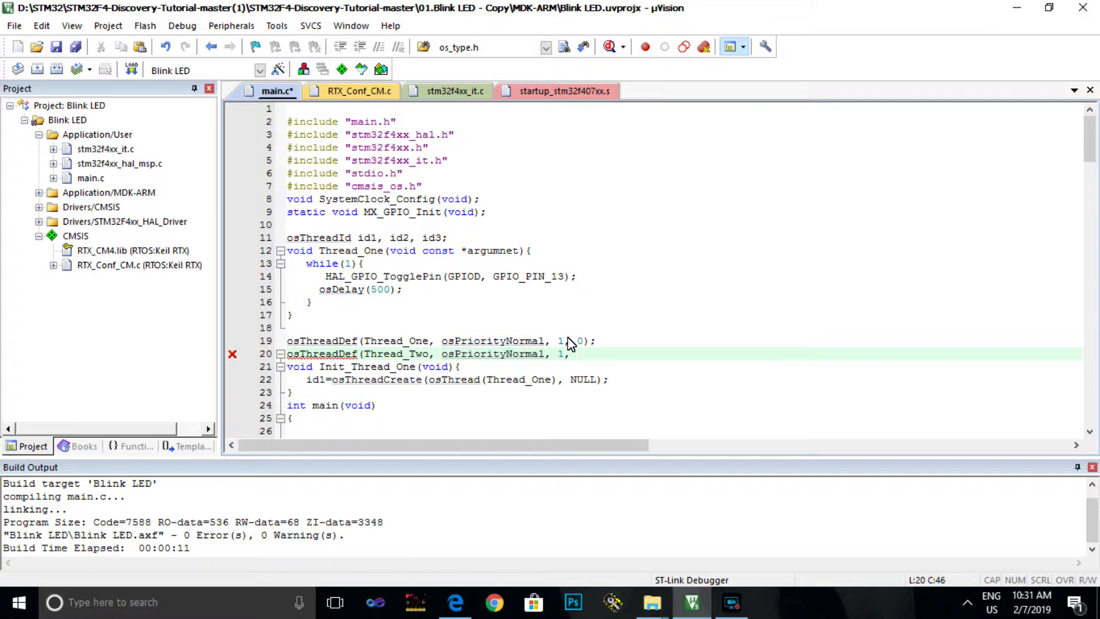
pyautogui.write('0);')
pyautogui.press('Return')
# Add a void Thread_Two(void const *argument) function with braces on line 18
pyautogui.click(352, 328)
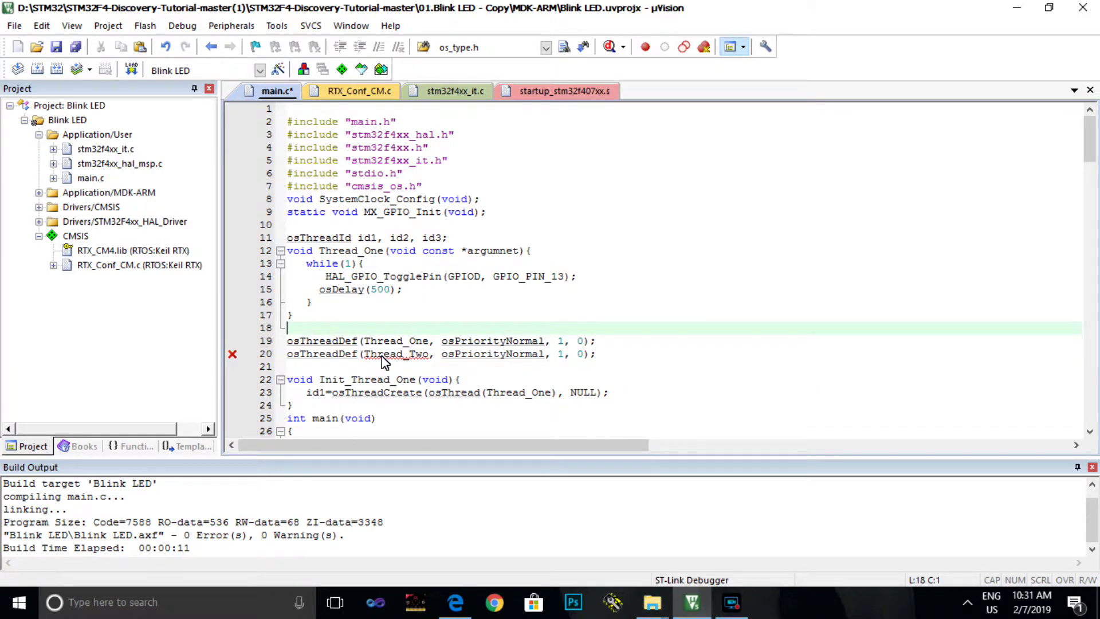
pyautogui.write('voi')
pyautogui.write('d Thread_')
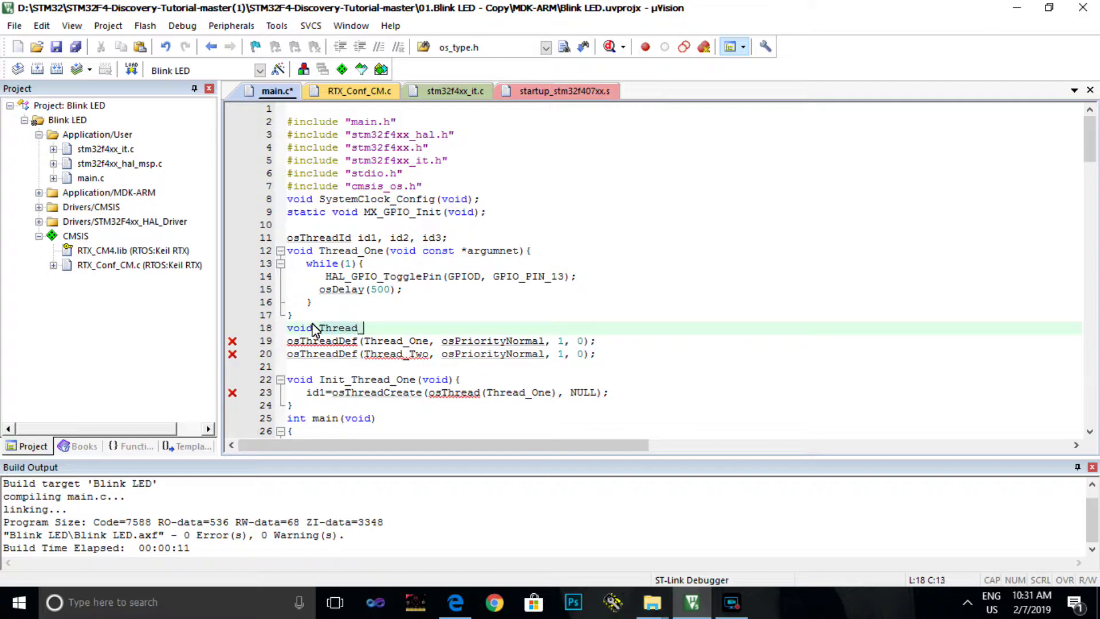
pyautogui.write('Two(void ')
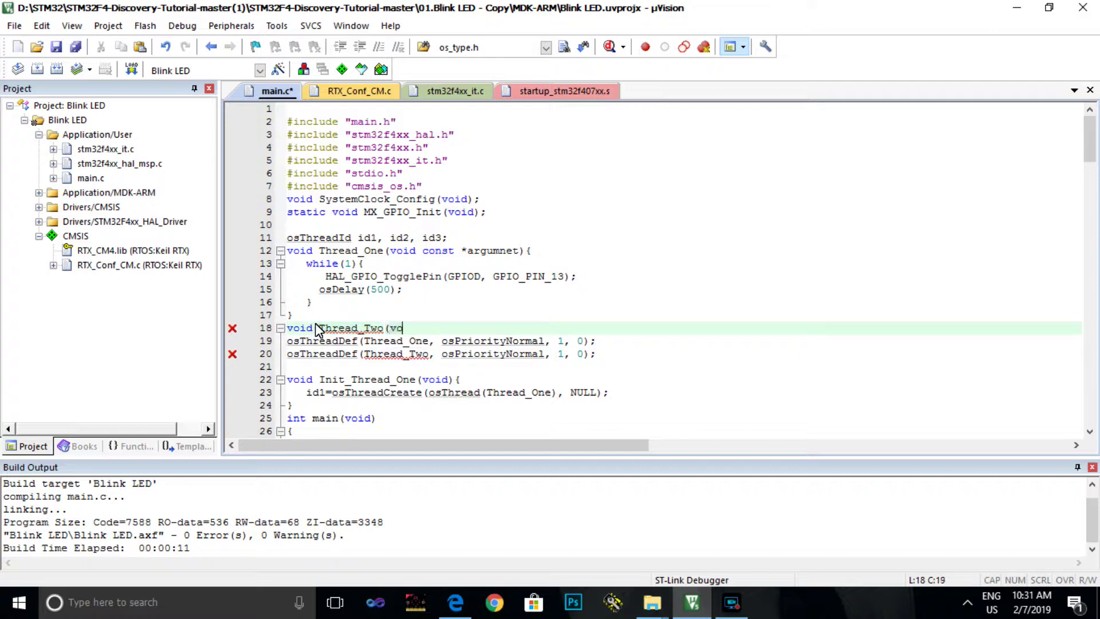
pyautogui.write('con')
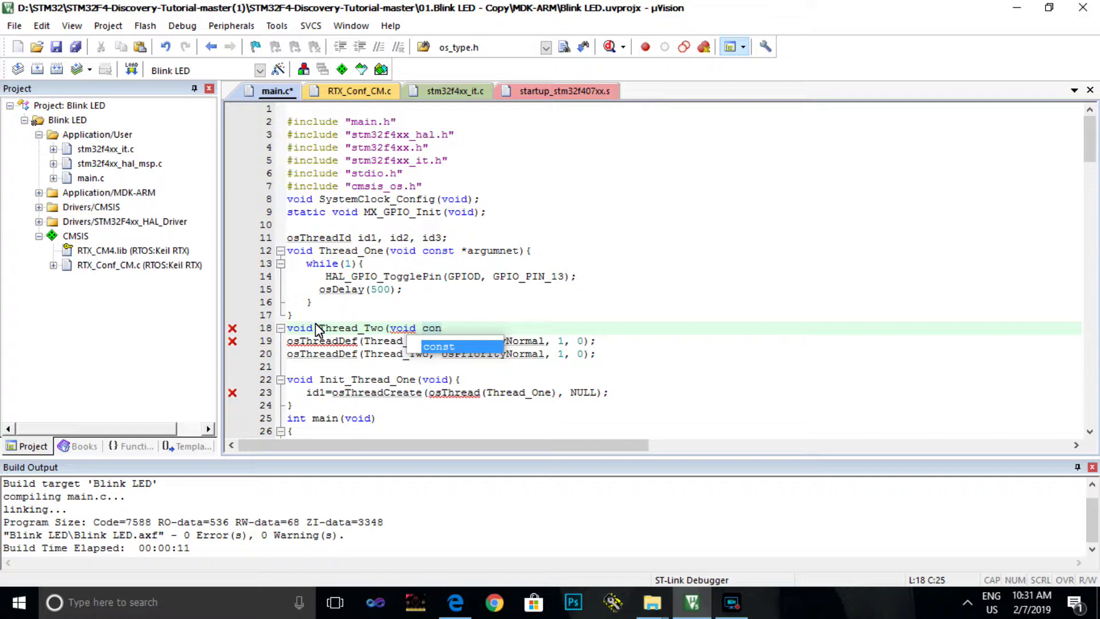
pyautogui.write('st *ar')
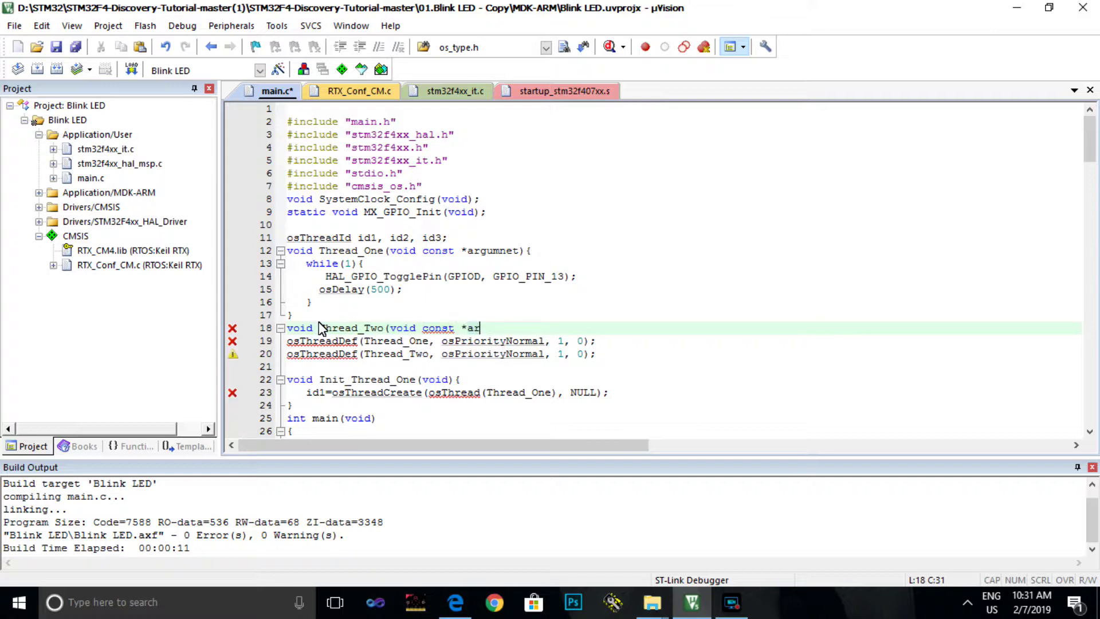
pyautogui.write('gumen')
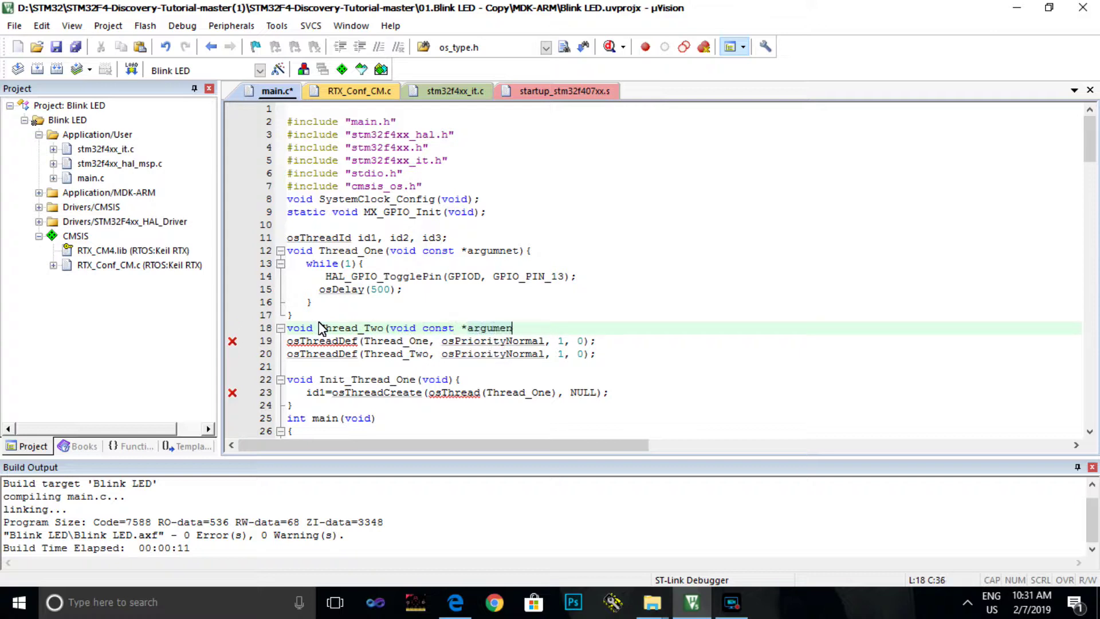
pyautogui.write('t){')
pyautogui.press('Return')
pyautogui.write('}')
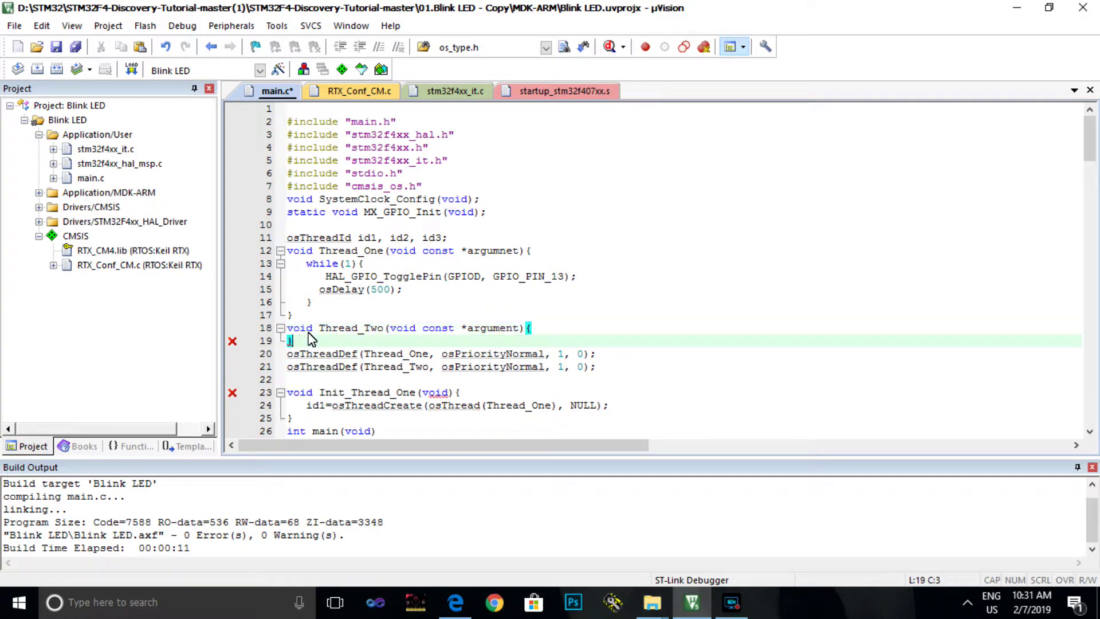
pyautogui.press('Up')
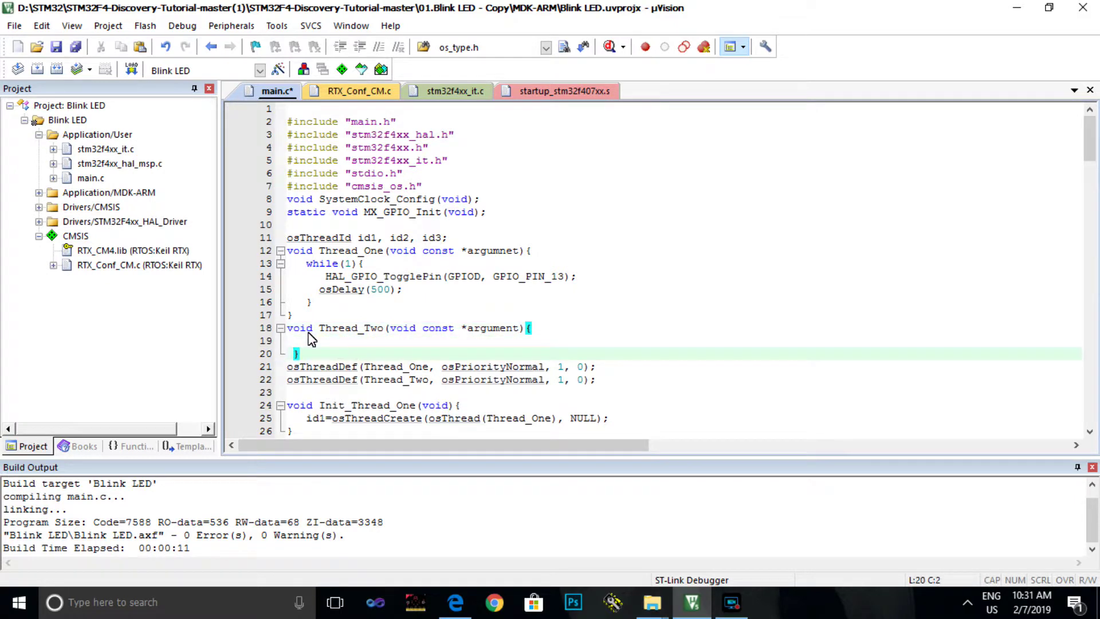
pyautogui.press('End')
pyautogui.press('Return')
pyautogui.write('wh')
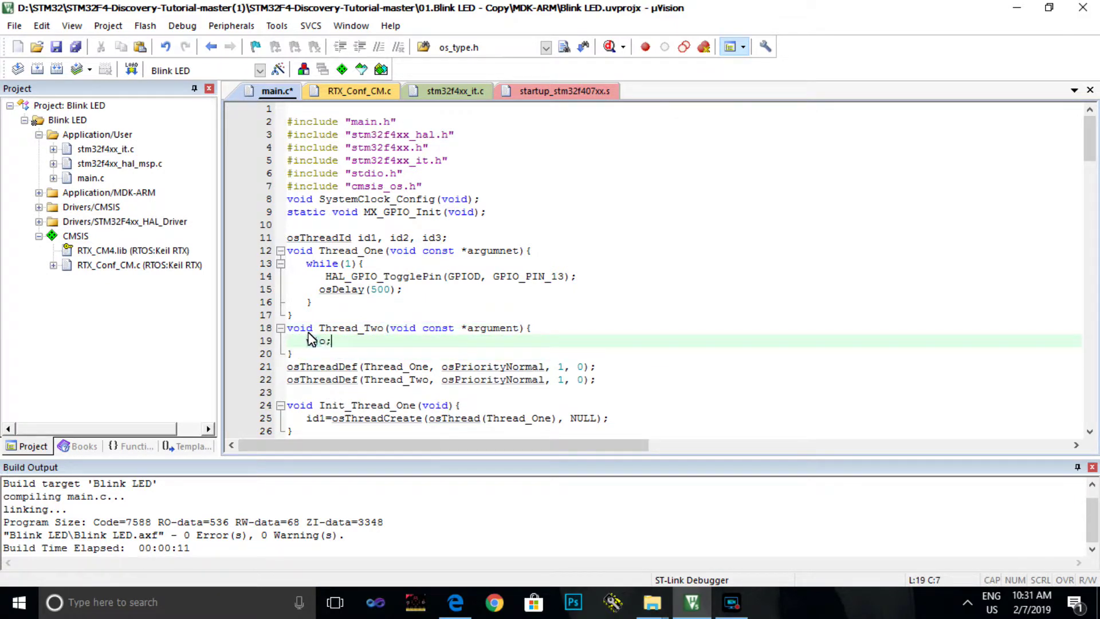
pyautogui.write('il')
pyautogui.write('il')
# Put an empty while(1) loop inside Thread_Two, correcting the mistyped keyword
pyautogui.press('BackSpace')
pyautogui.press('BackSpace')
pyautogui.write('ile')
pyautogui.write('(1){')
pyautogui.press('Return')
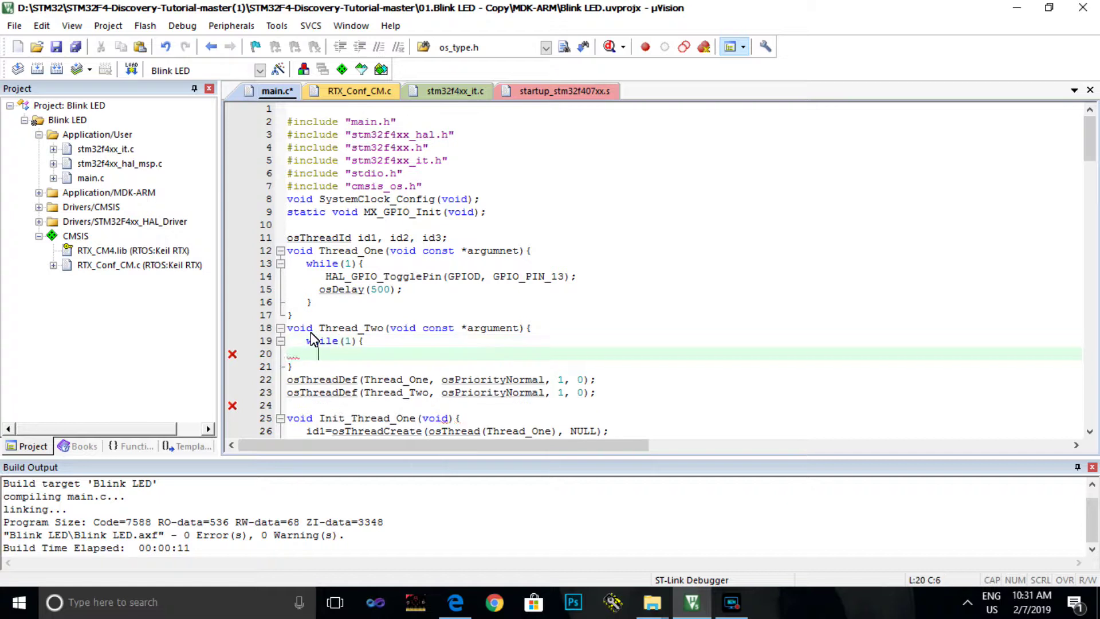
pyautogui.write('}')
pyautogui.press('Return')
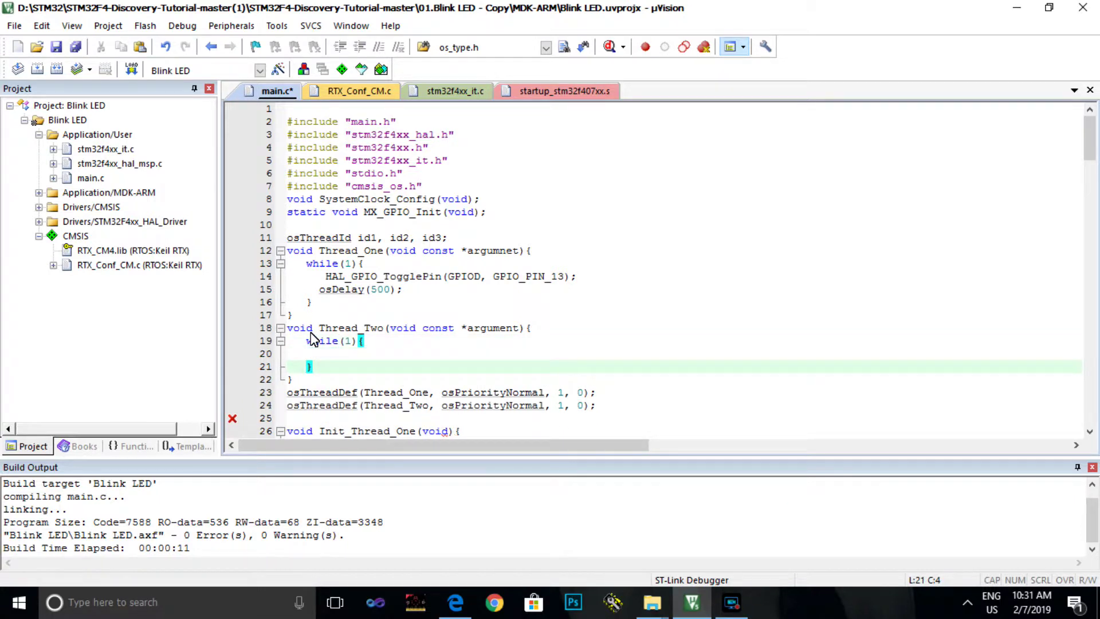
pyautogui.press('Up')
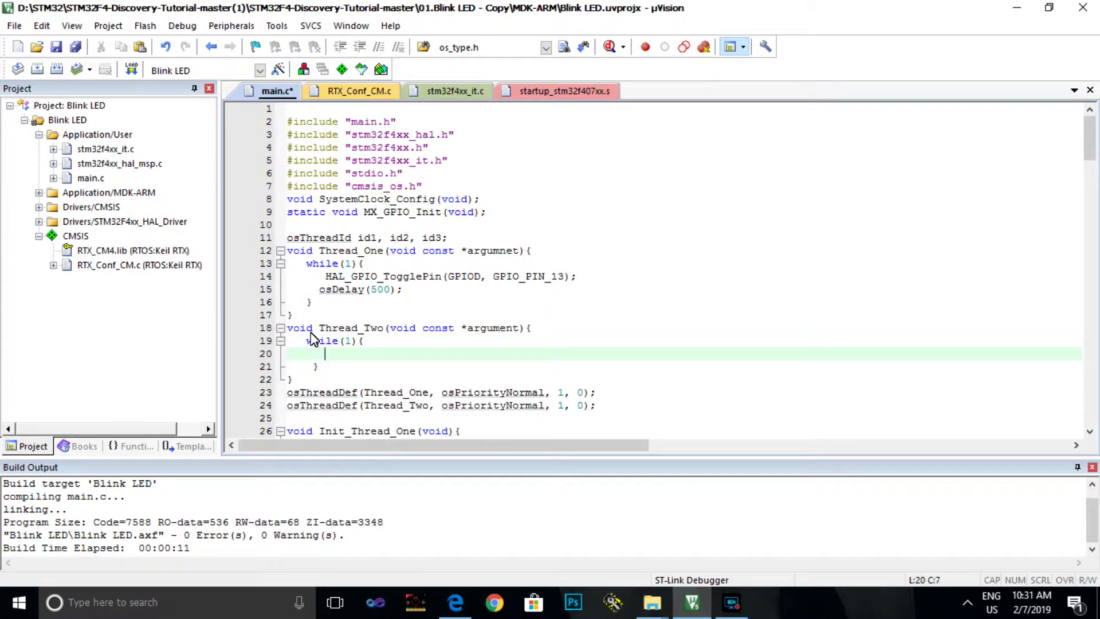
pyautogui.write('HAL_G')
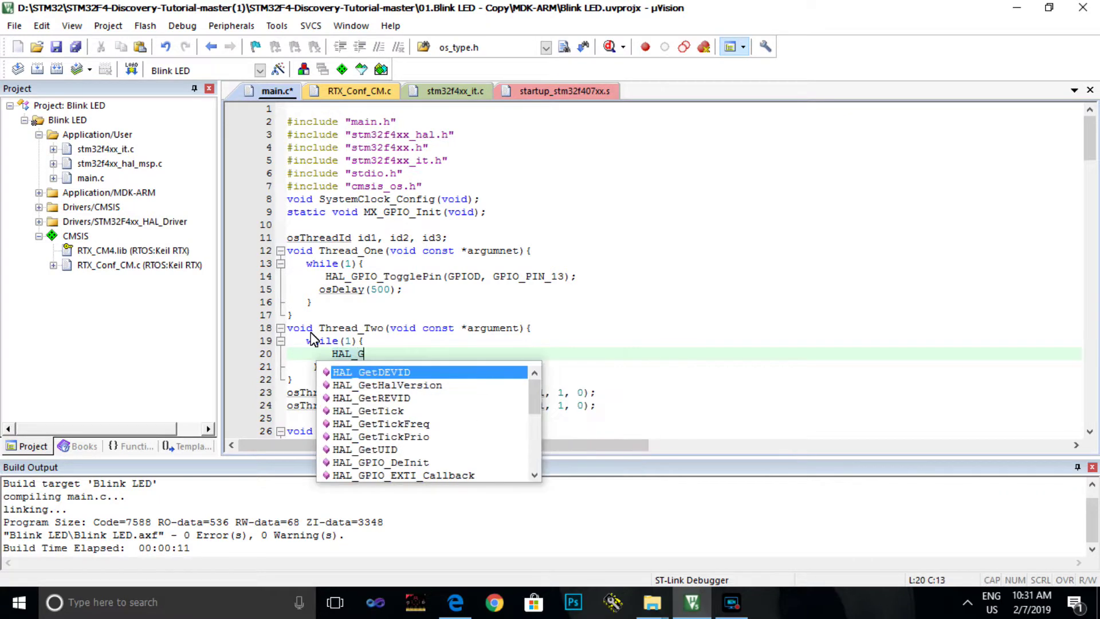
pyautogui.write('PIOT')
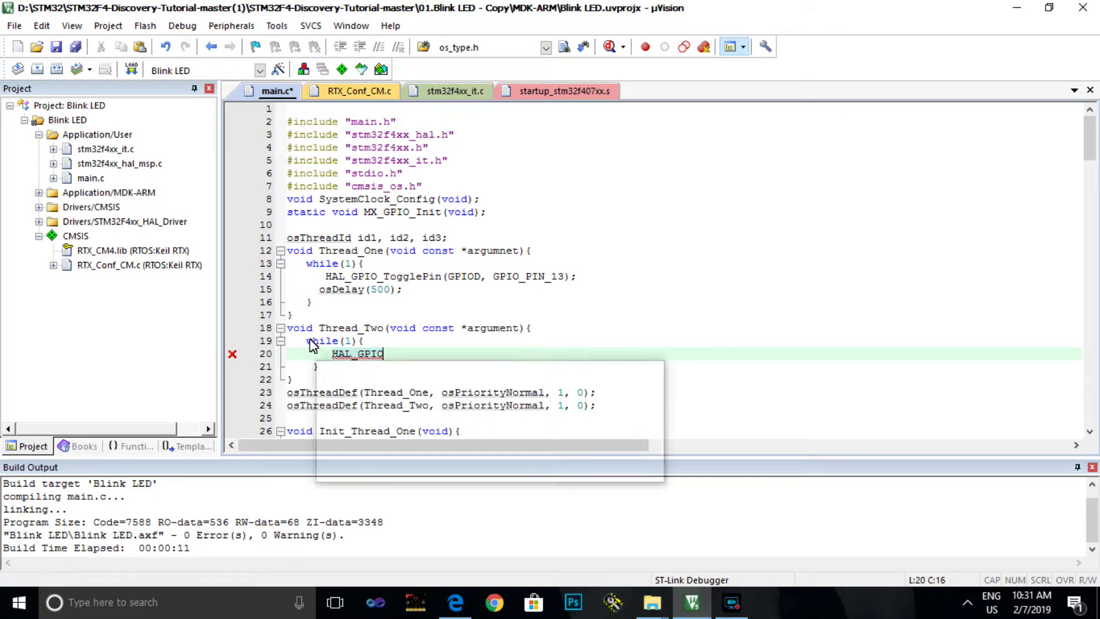
pyautogui.write('o')
# Finish Thread_Two's loop with HAL_GPIO_TogglePin(GPIOD, GPIO_PIN_12) using autocomplete
pyautogui.press('BackSpace')
pyautogui.press('BackSpace')
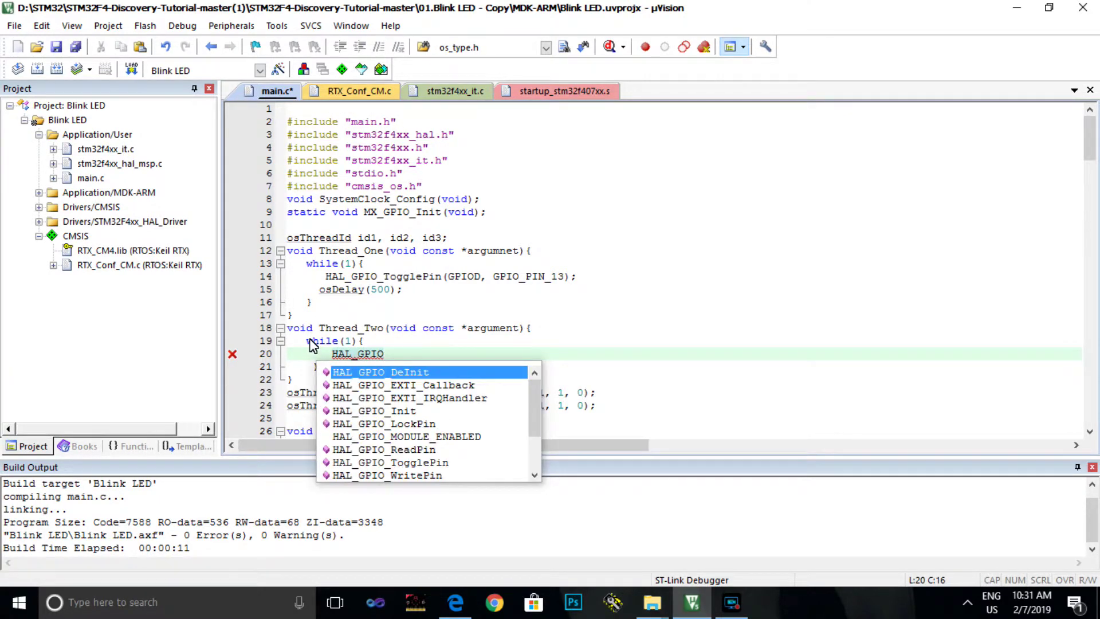
pyautogui.write('_TogglePin')
pyautogui.press('Return')
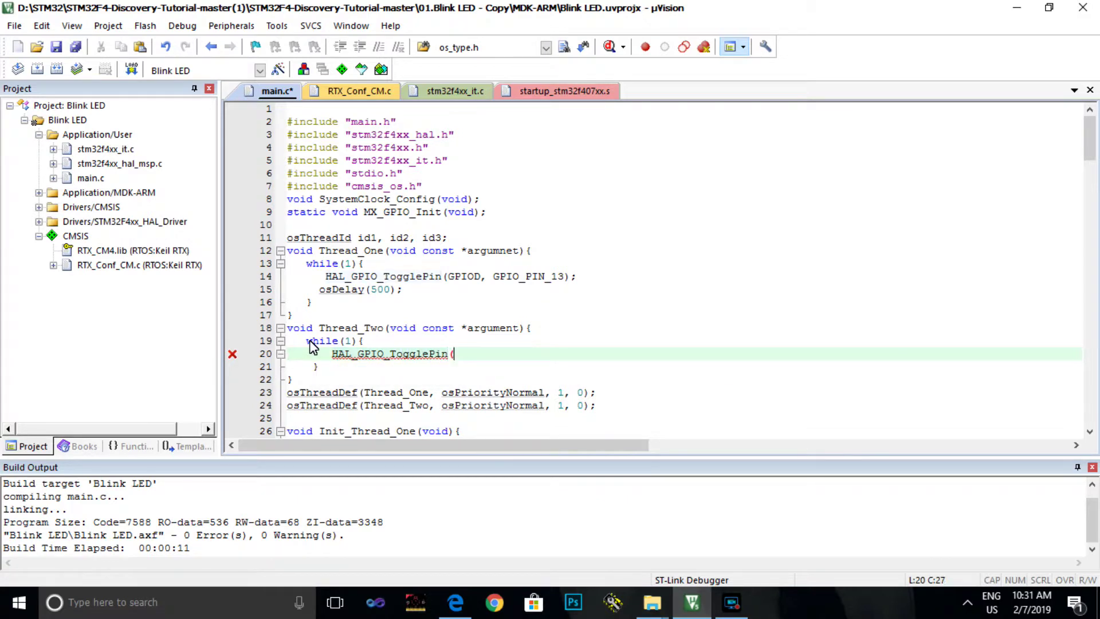
pyautogui.write('(GPIOD, ')
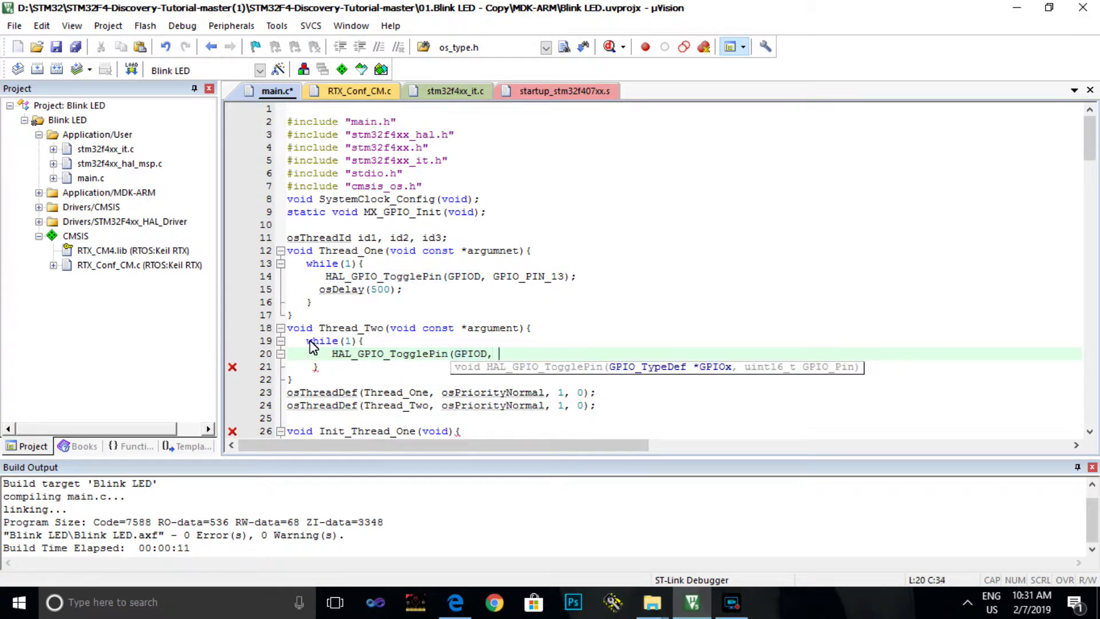
pyautogui.write('GPIO_PIN')
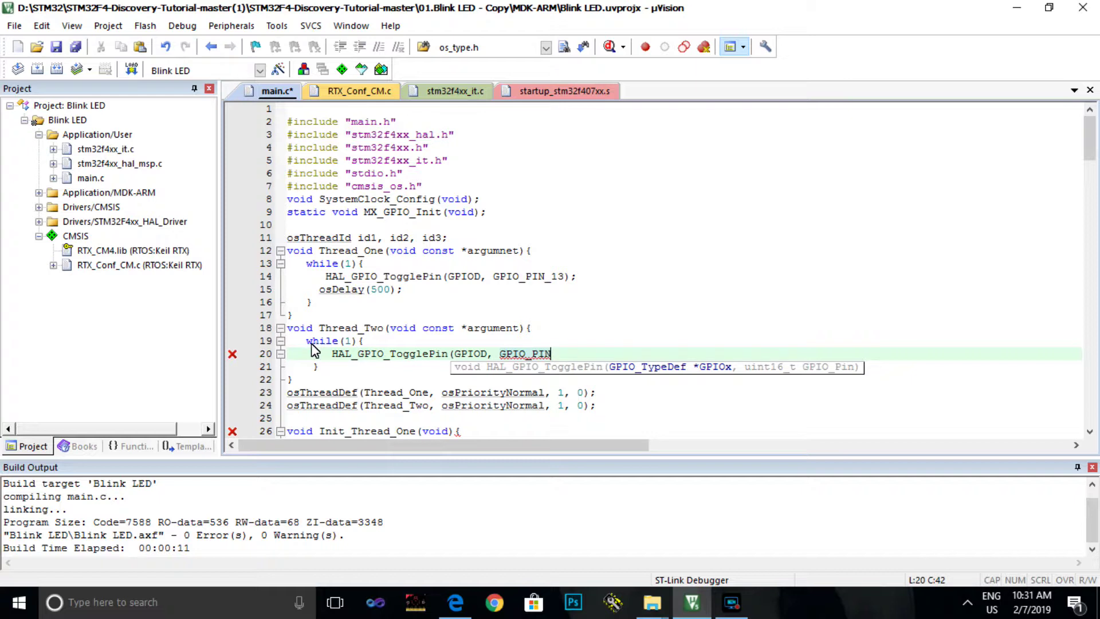
pyautogui.write('_12')
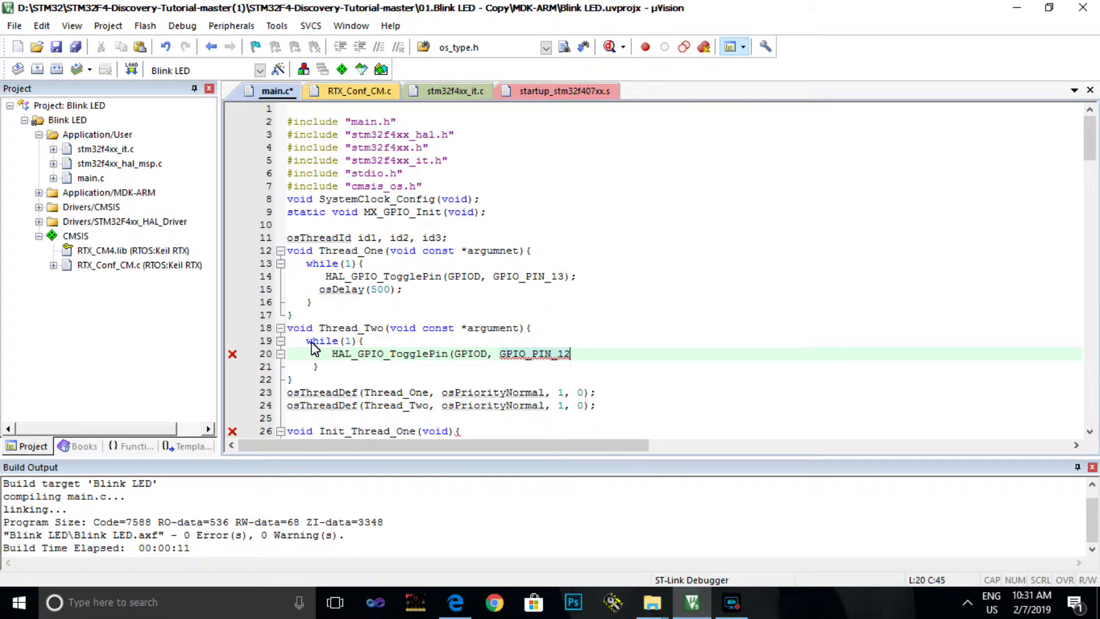
pyautogui.write(');')
pyautogui.press('Down')
pyautogui.press('Down')
pyautogui.press('Down')
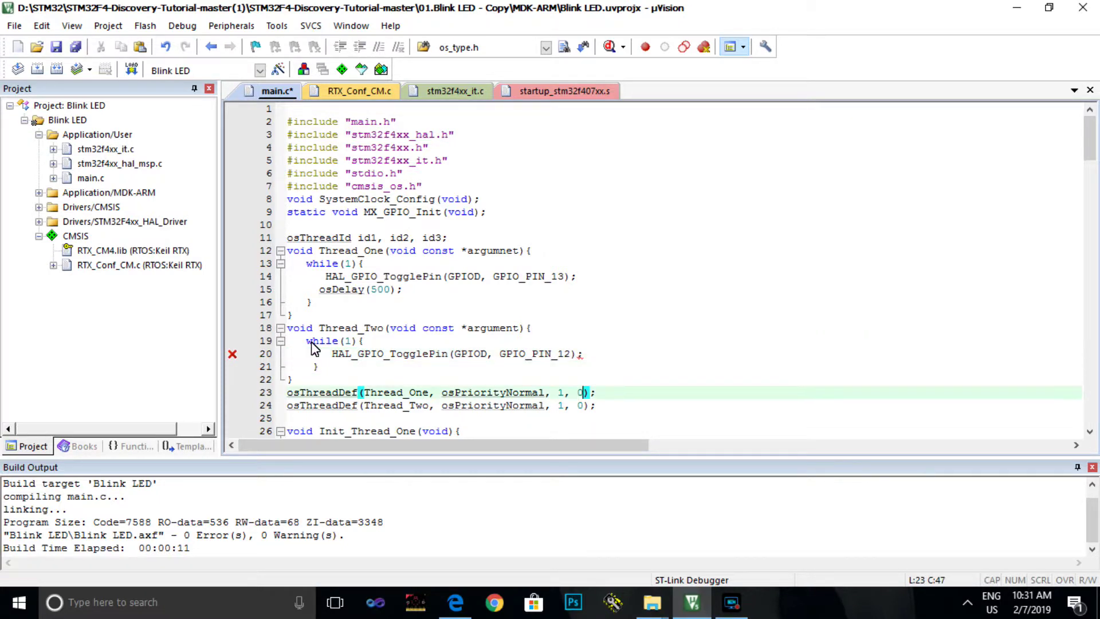
pyautogui.press('Down')
pyautogui.press('Down')
pyautogui.press('Down')
pyautogui.press('Down')
pyautogui.press('Down')
pyautogui.press('Down')
pyautogui.press('Down')
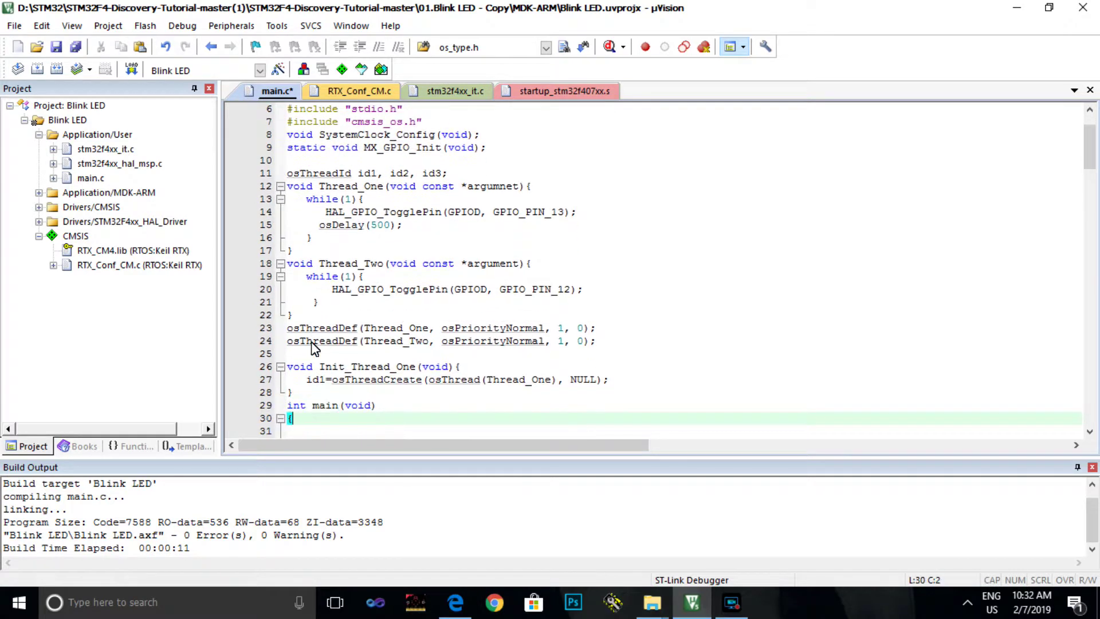
pyautogui.press('Right')
# Write Init_Thread_Two(void) below Init_Thread_One, setting id2 = osThreadCreate(osThread(Thread_Two), NULL)
pyautogui.click(314, 393)
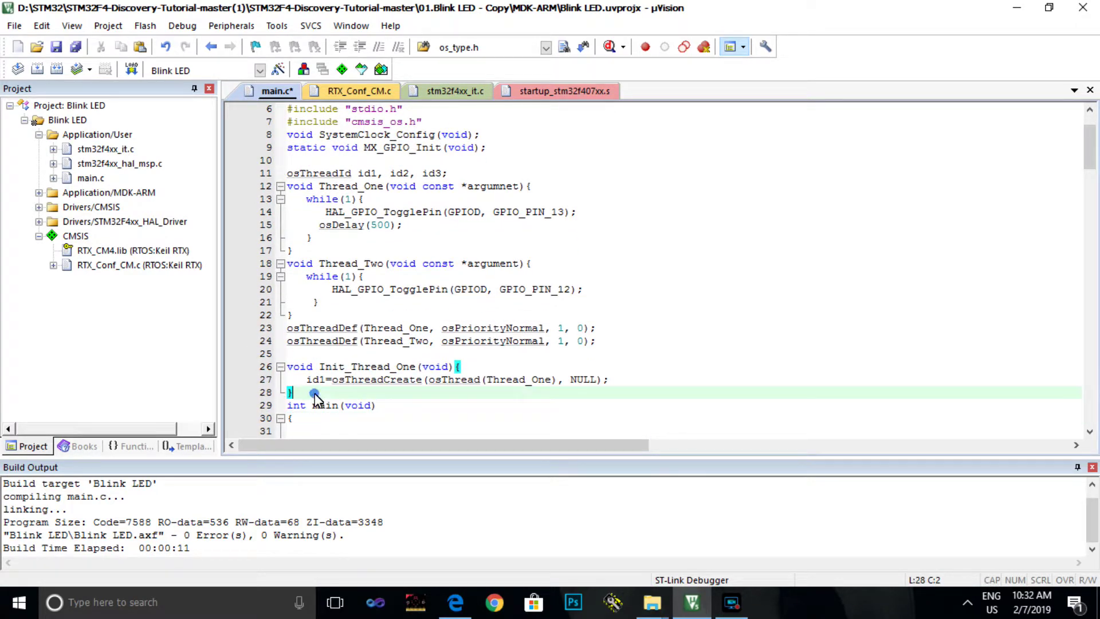
pyautogui.press('Return')
pyautogui.write('void Init')
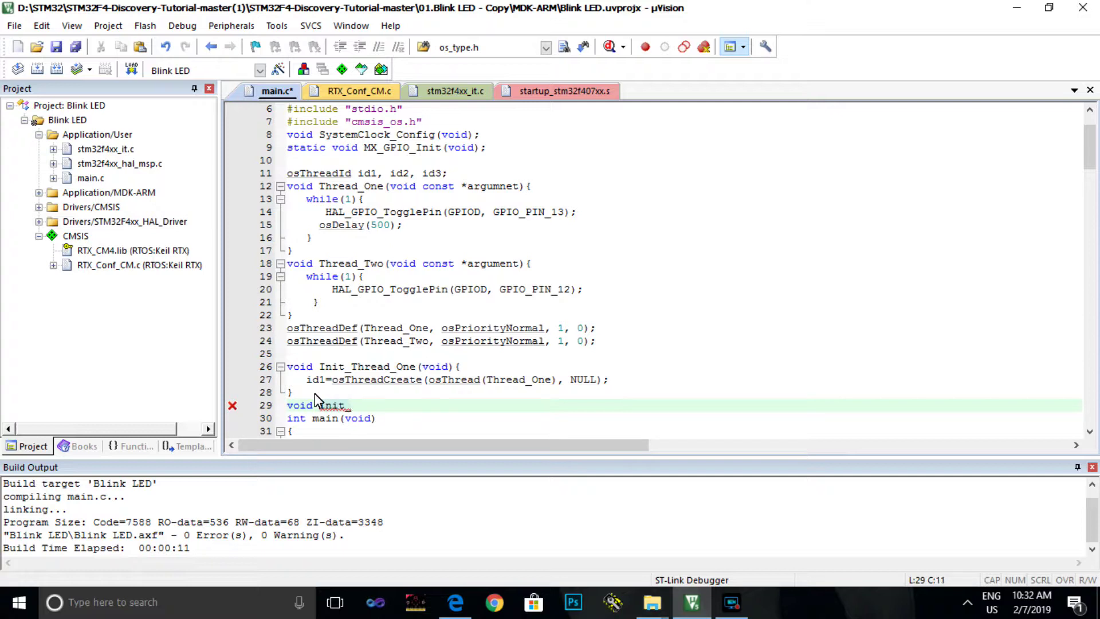
pyautogui.write('_Thread_Tow(')
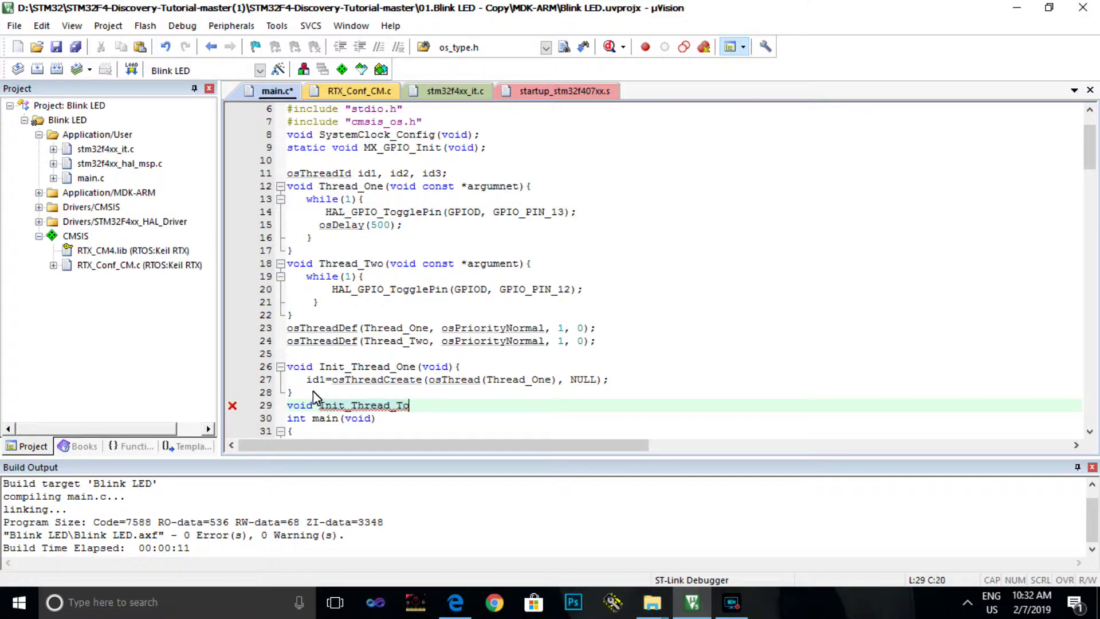
pyautogui.press('BackSpace')
pyautogui.press('BackSpace')
pyautogui.press('BackSpace')
pyautogui.write('wo(')
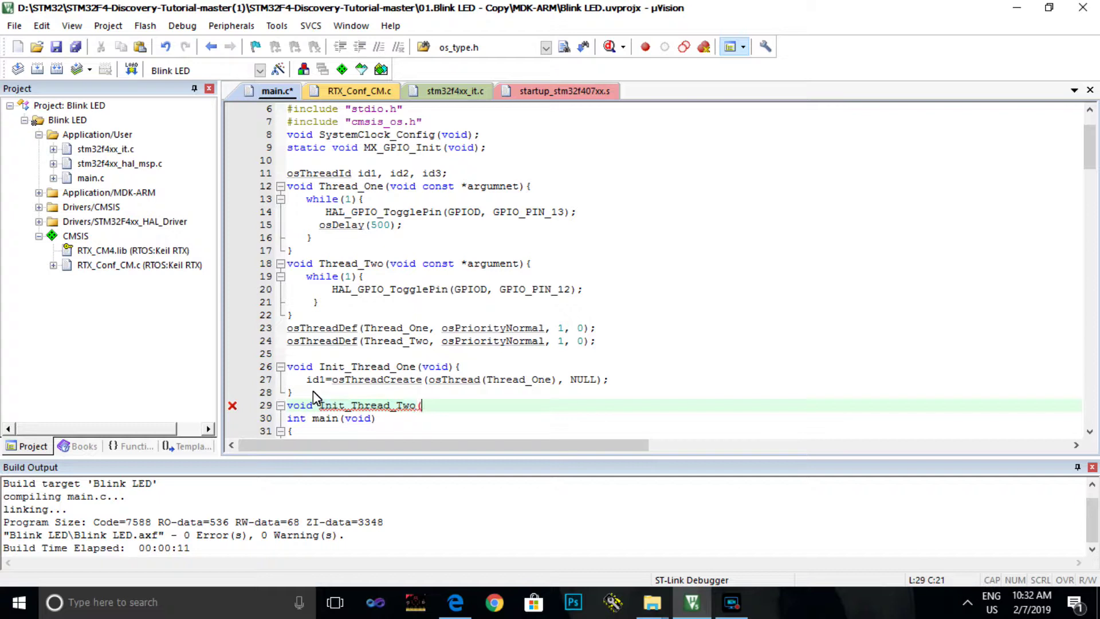
pyautogui.write('void)')
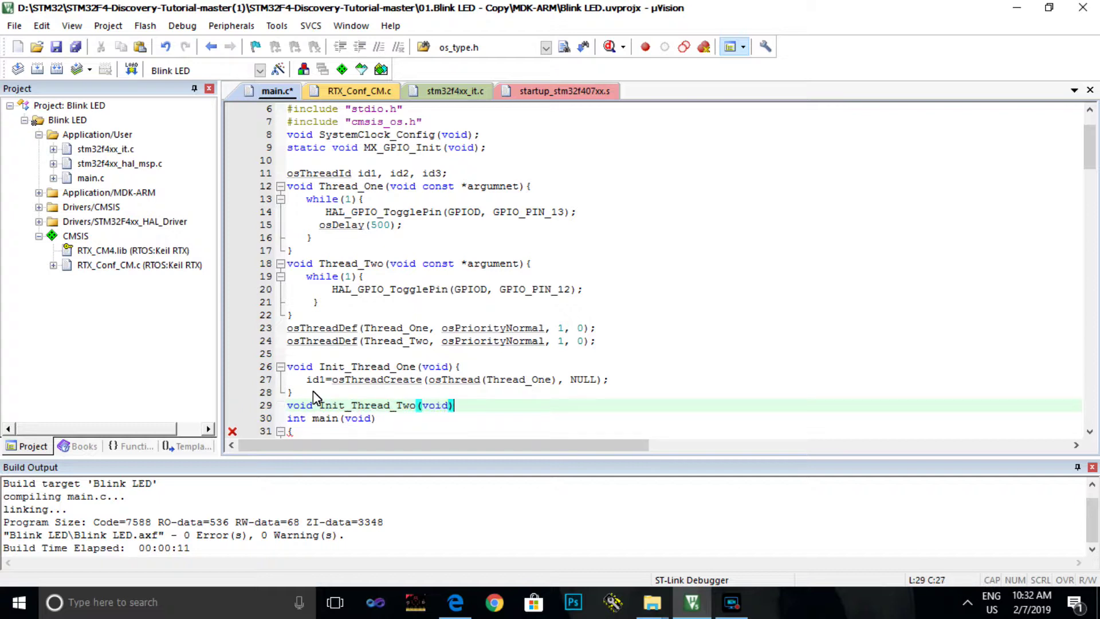
pyautogui.write('{')
pyautogui.press('Return')
pyautogui.press('Return')
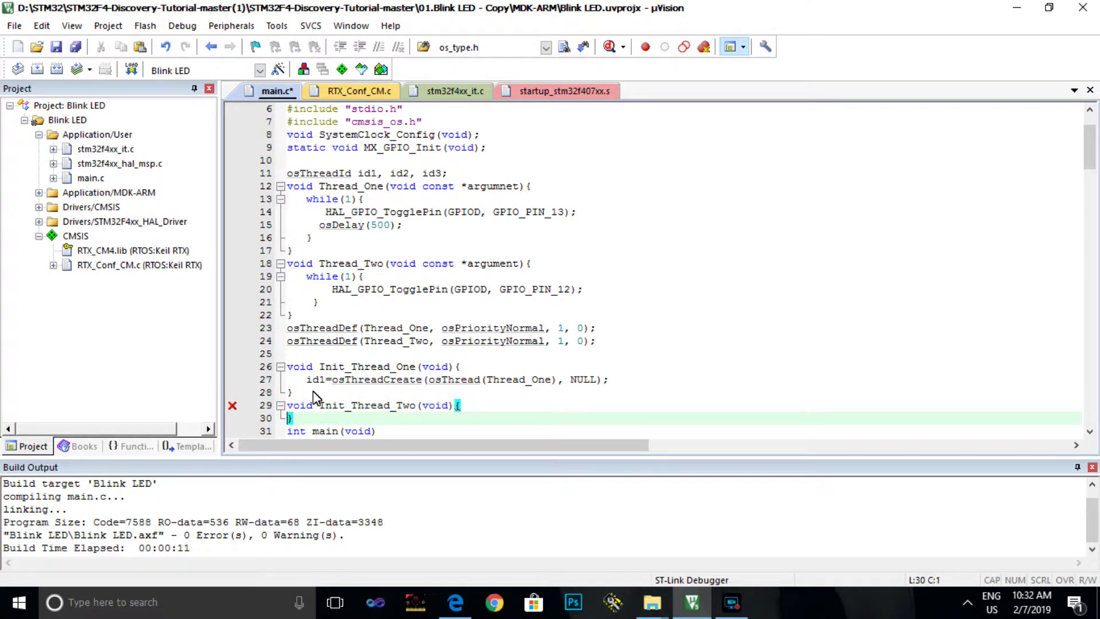
pyautogui.write('}')
pyautogui.press('Up')
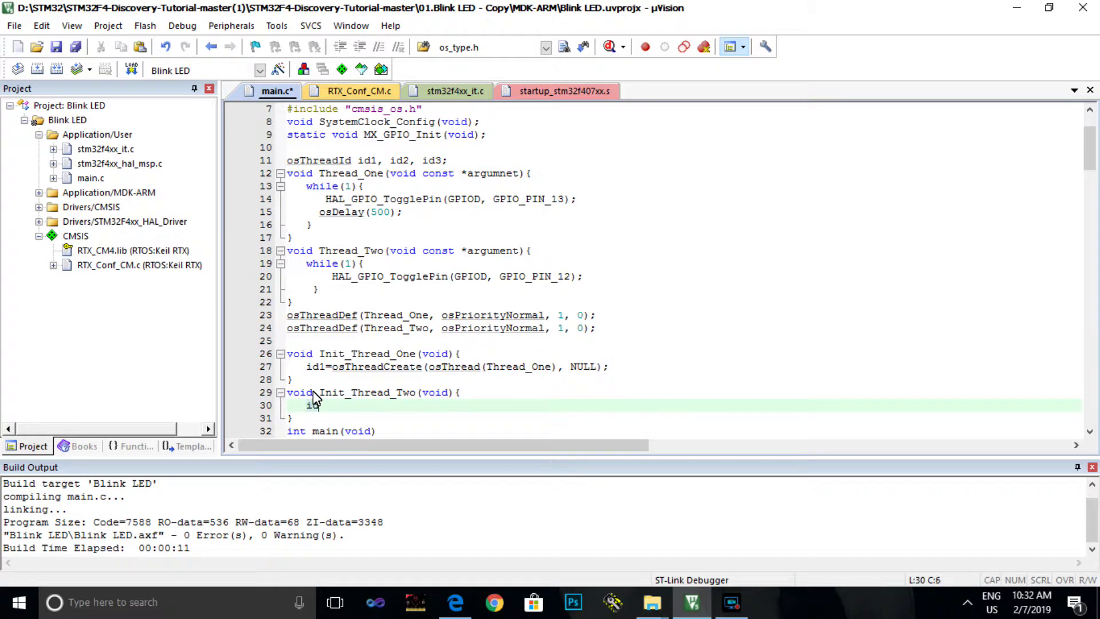
pyautogui.write('2=')
pyautogui.click(358, 415)
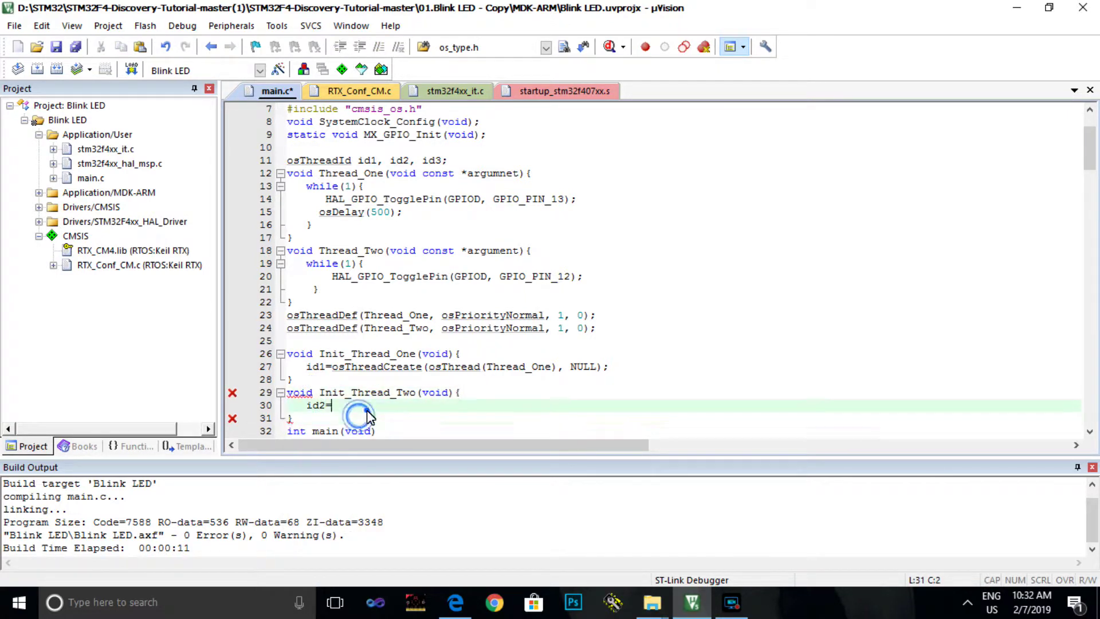
pyautogui.click(367, 404)
pyautogui.write('os')
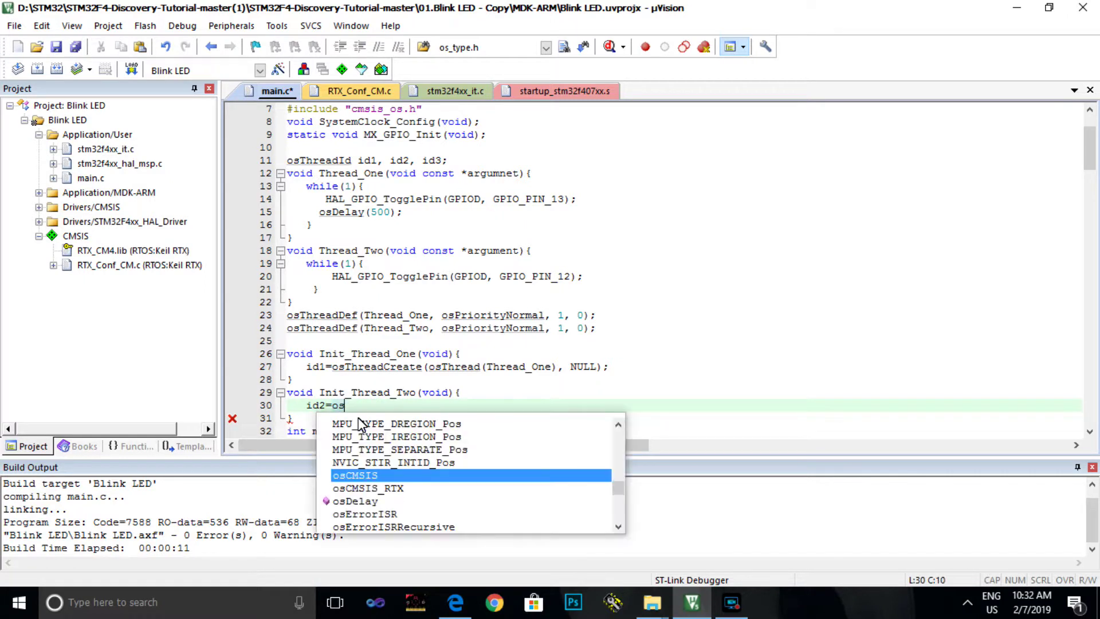
pyautogui.write('ThreadCrea')
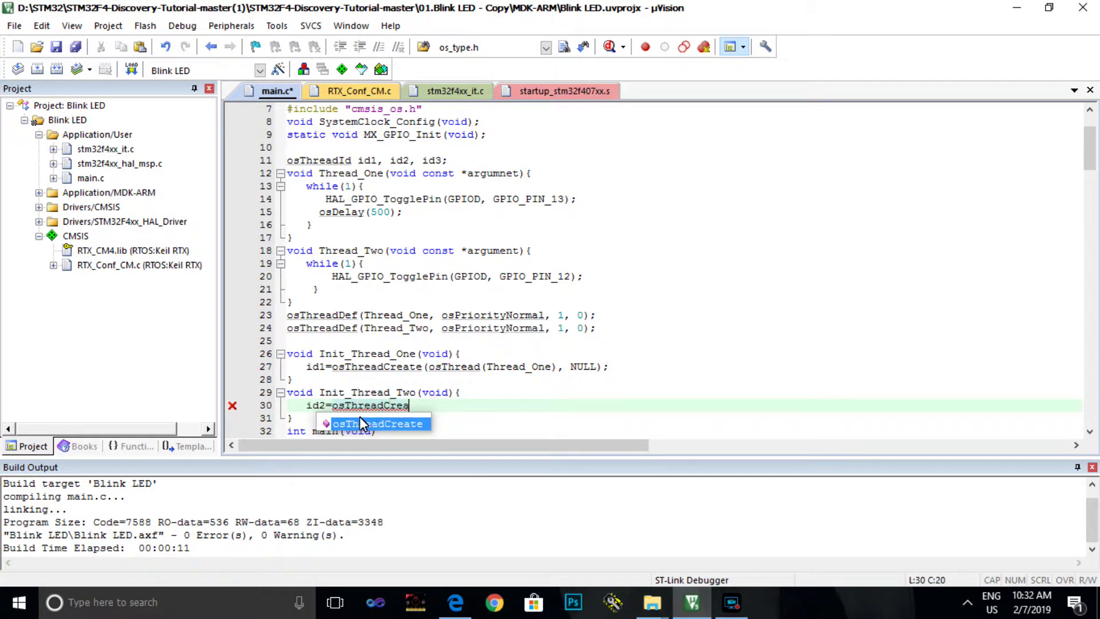
pyautogui.write('te(osThrea')
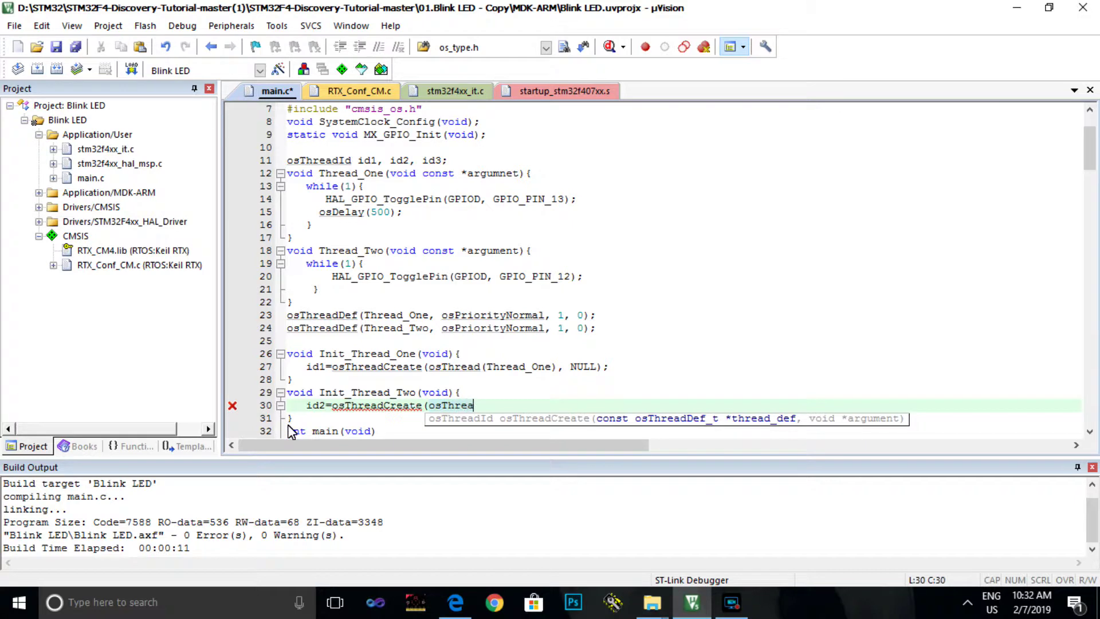
pyautogui.write('d(Thread')
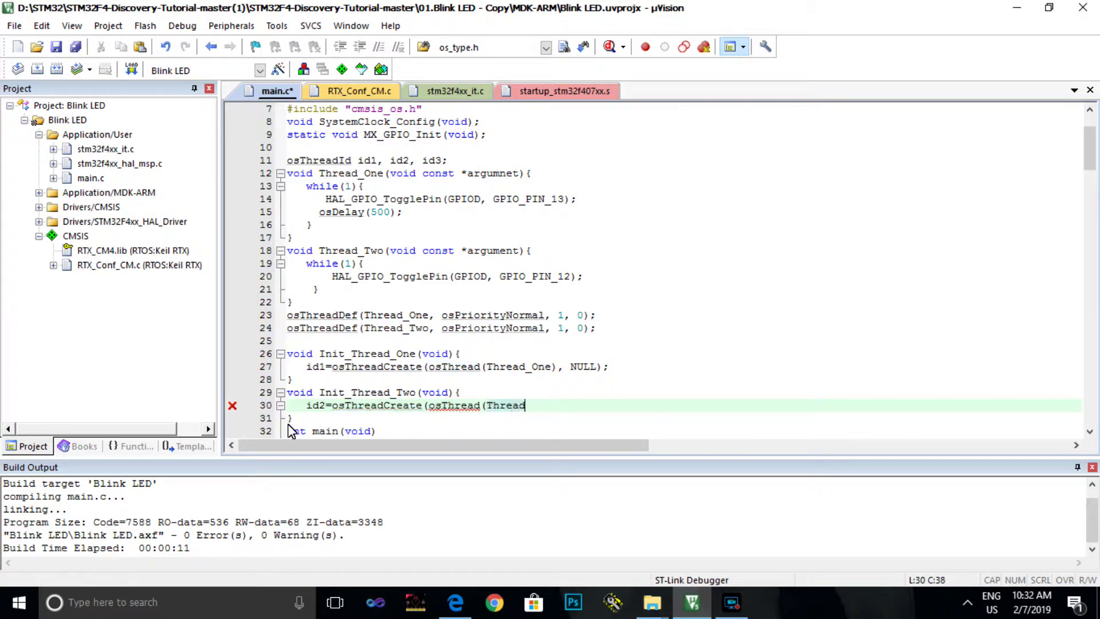
pyautogui.write('_T')
pyautogui.press('BackSpace')
pyautogui.press('BackSpace')
pyautogui.write('wo')
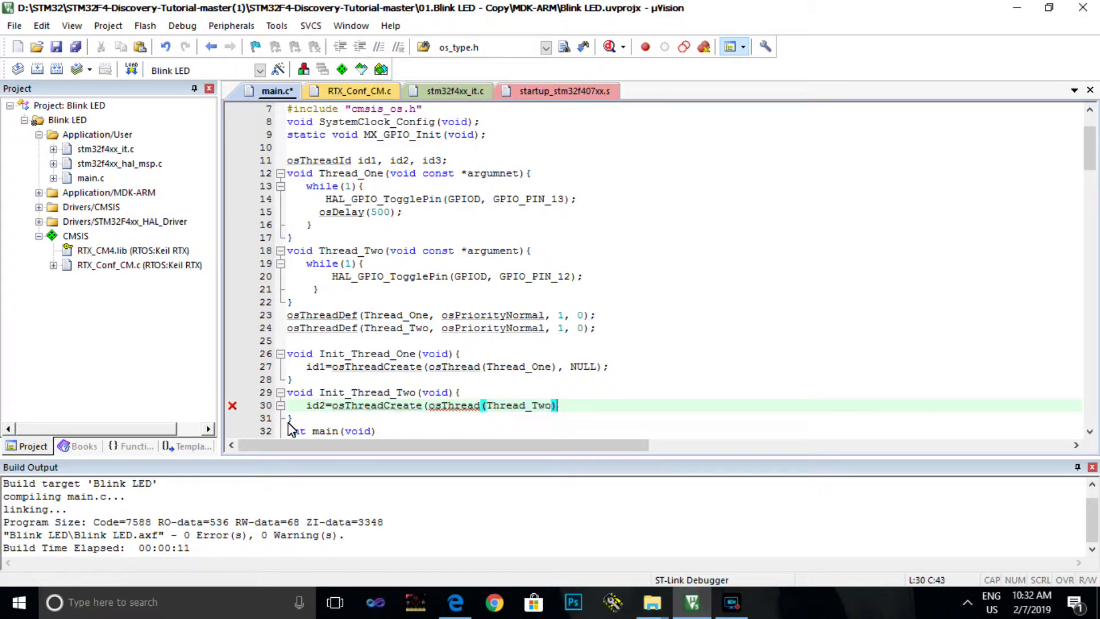
pyautogui.write('), NULL);')
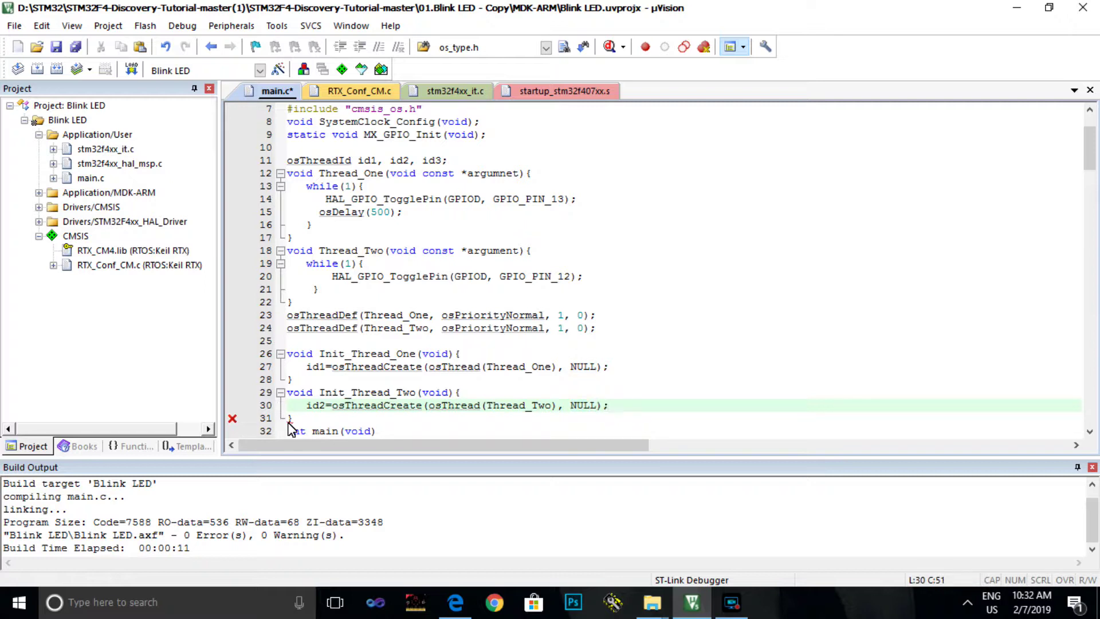
pyautogui.click(293, 419)
# Declare id3 and add osThreadDef(Thread_Three, osPriorityNormal, 1, 0) below Thread_Two's definition
pyautogui.click(318, 340)
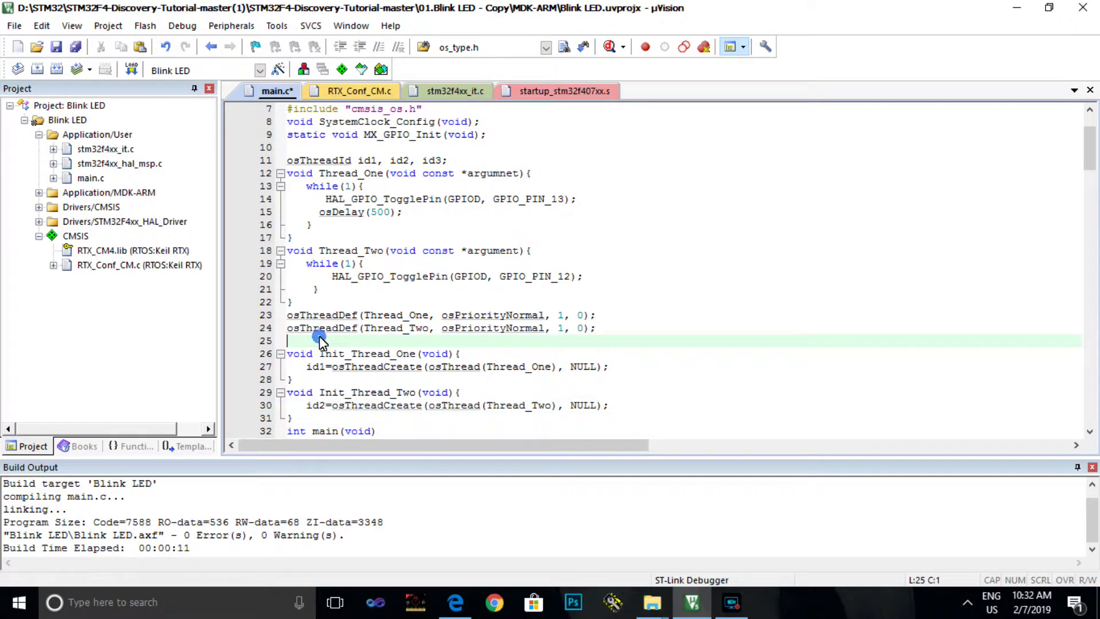
pyautogui.write('osThread')
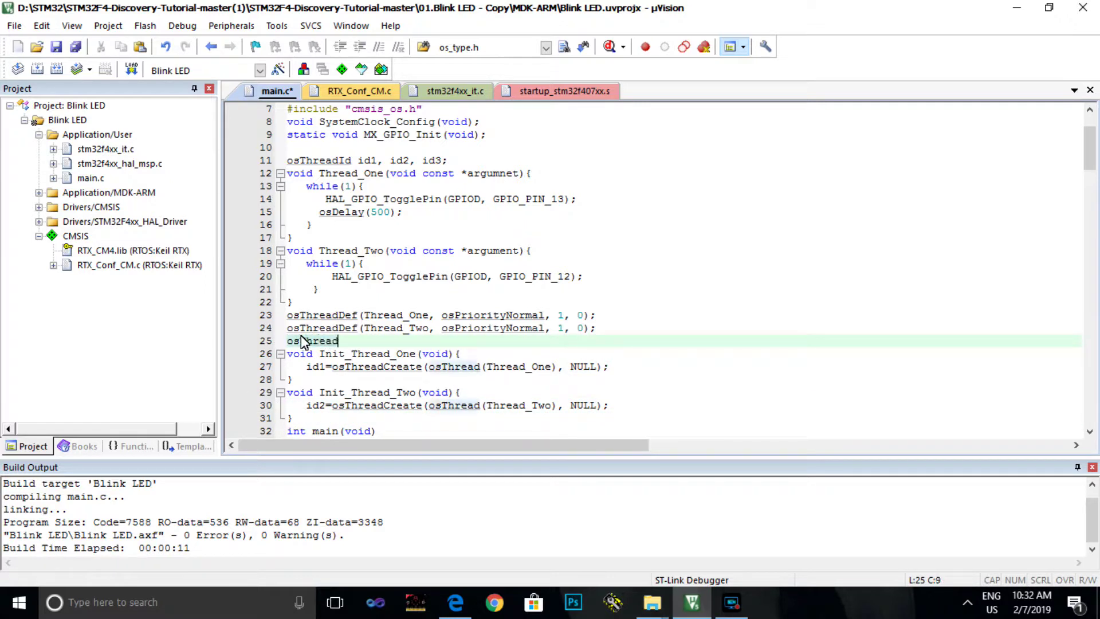
pyautogui.write('Def(Thre')
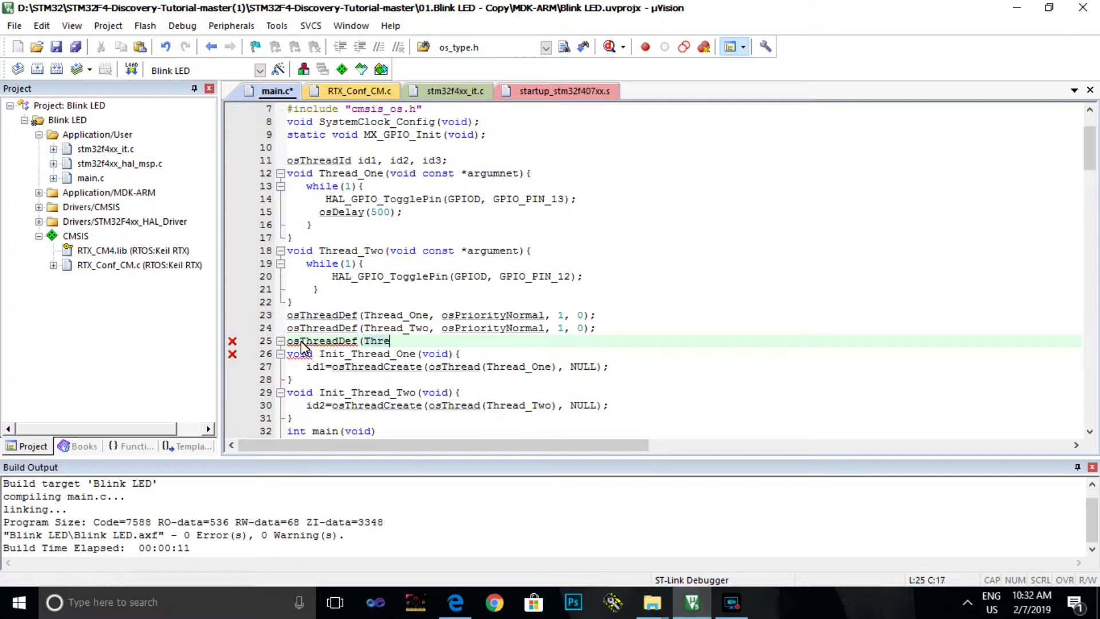
pyautogui.write('ad_T')
pyautogui.write('hrew')
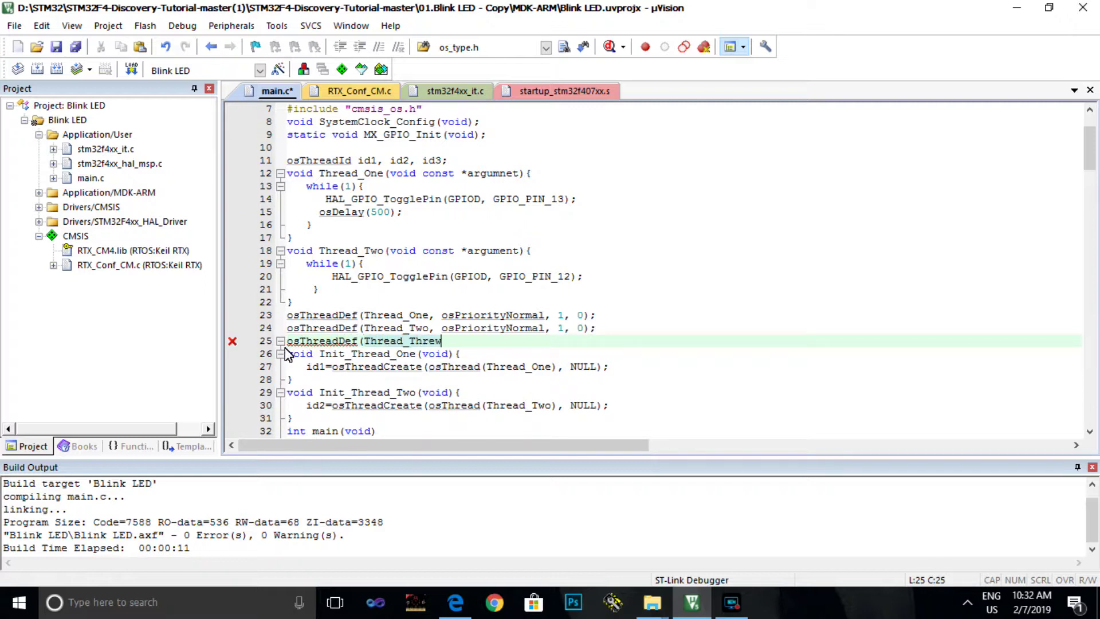
pyautogui.press('BackSpace')
pyautogui.write('e, soP')
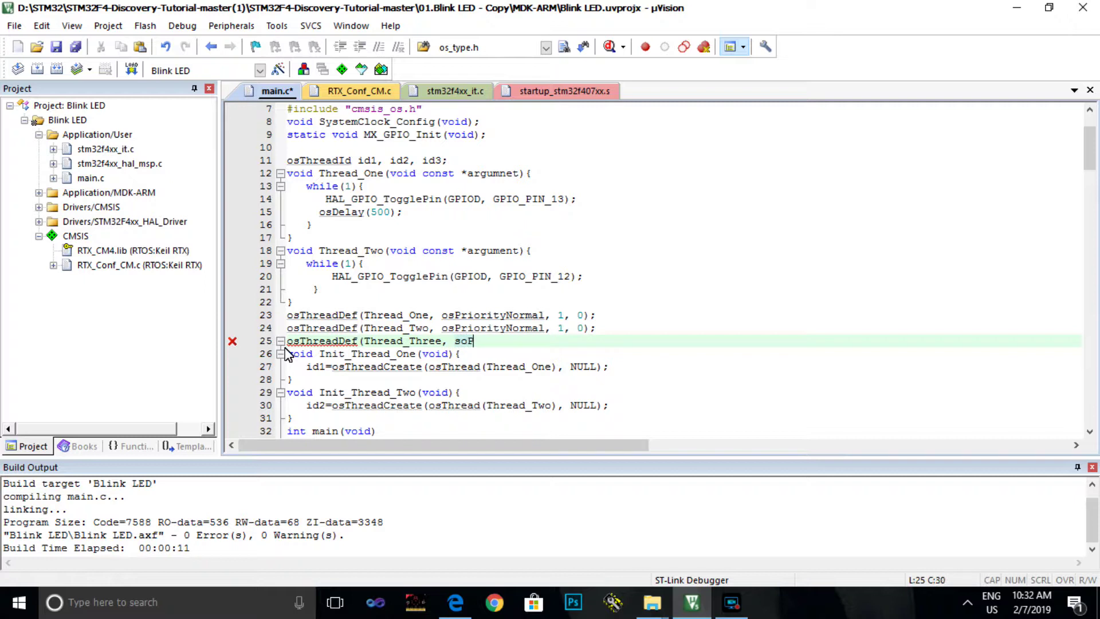
pyautogui.press('BackSpace')
pyautogui.press('BackSpace')
pyautogui.press('BackSpace')
pyautogui.write('os')
pyautogui.write('Priorit')
pyautogui.click(289, 354)
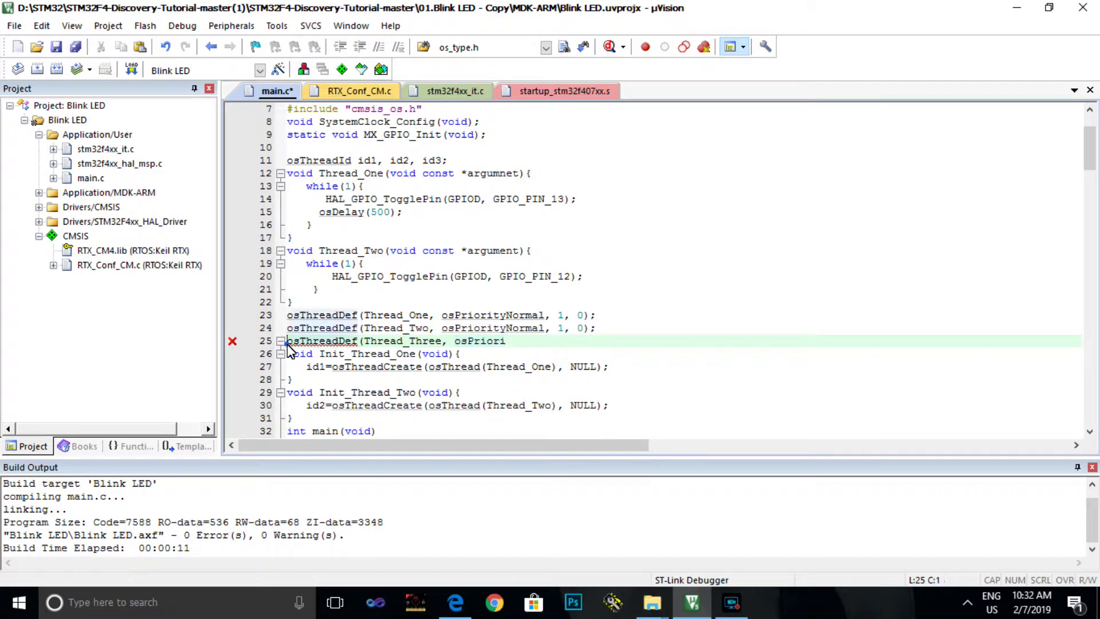
pyautogui.click(288, 342)
pyautogui.write('t')
pyautogui.press('BackSpace')
pyautogui.click(532, 341)
pyautogui.press('BackSpace')
pyautogui.press('BackSpace')
pyautogui.press('BackSpace')
pyautogui.write('ty')
pyautogui.press('BackSpace')
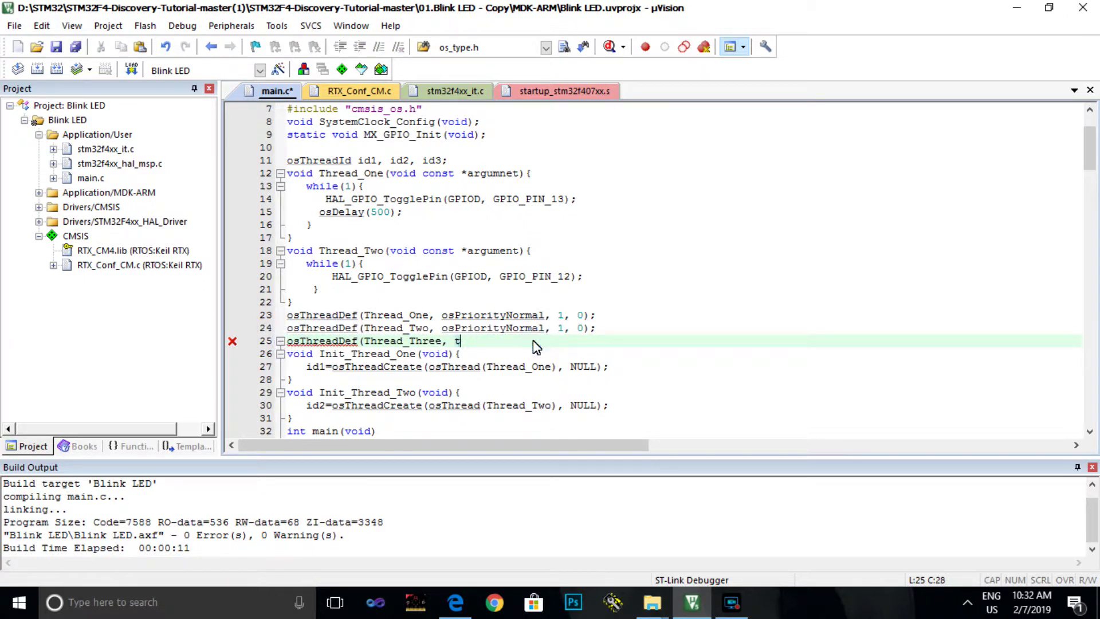
pyautogui.write('sPri')
pyautogui.write('orityNo')
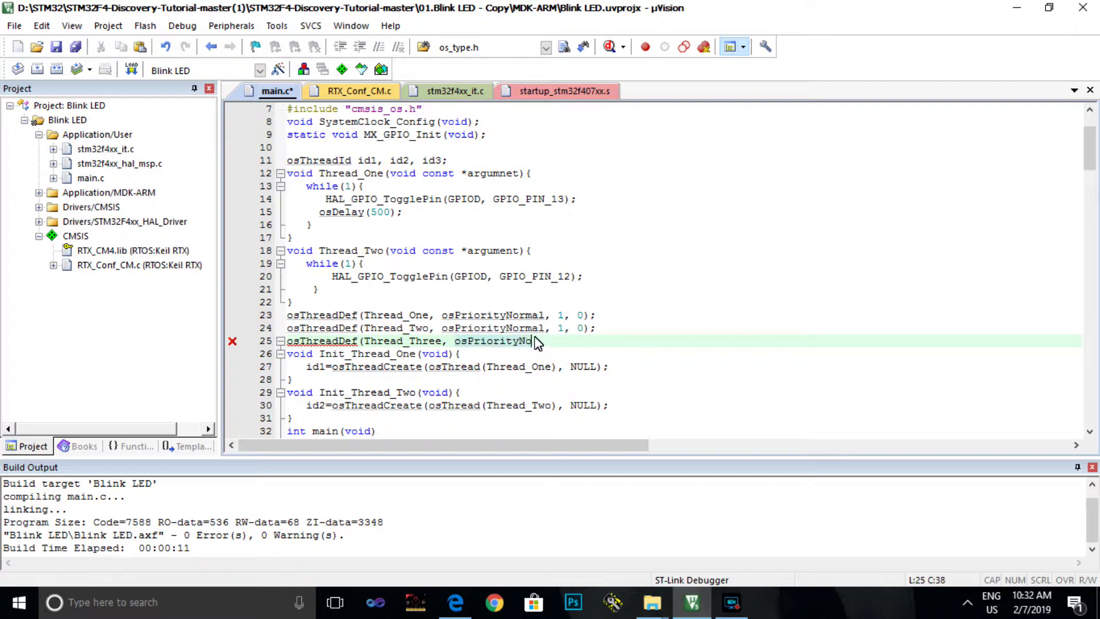
pyautogui.write('rmal, 1, 0')
pyautogui.write(');')
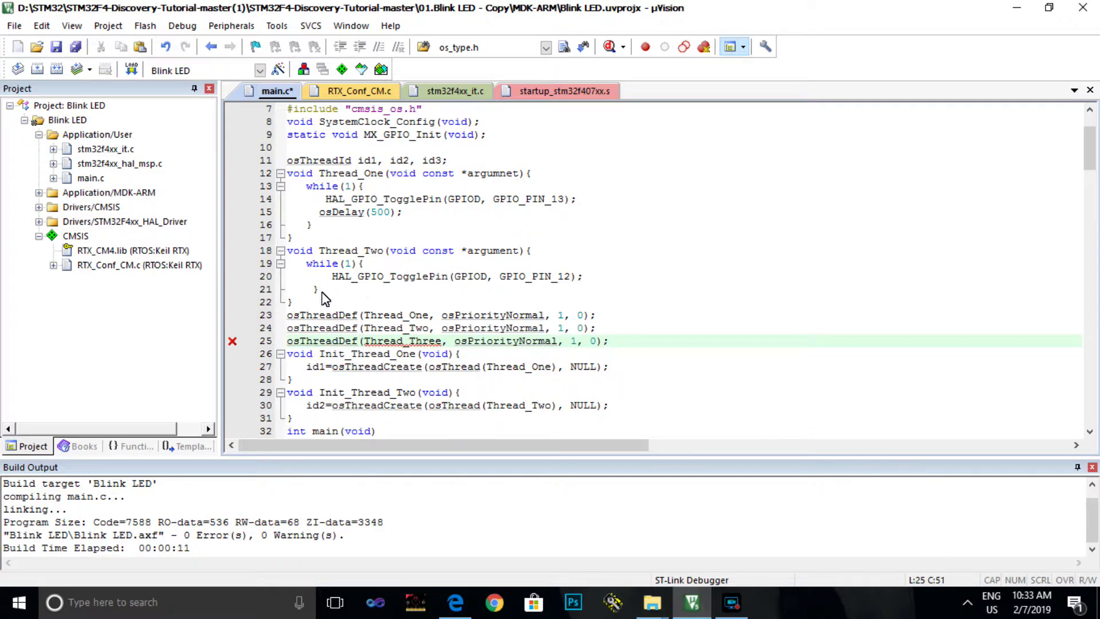
pyautogui.moveTo(320, 292); pyautogui.dragTo(286, 263)
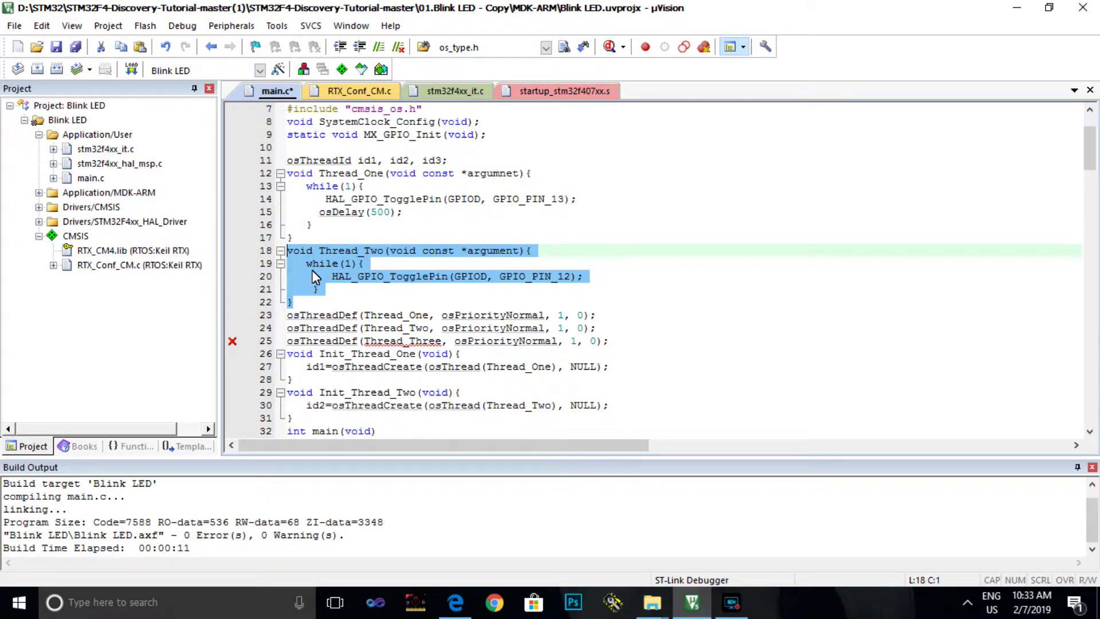
# Duplicate the Thread_Two function below itself and rename the copy Thread_Three
pyautogui.click(306, 301)
pyautogui.press('Return')
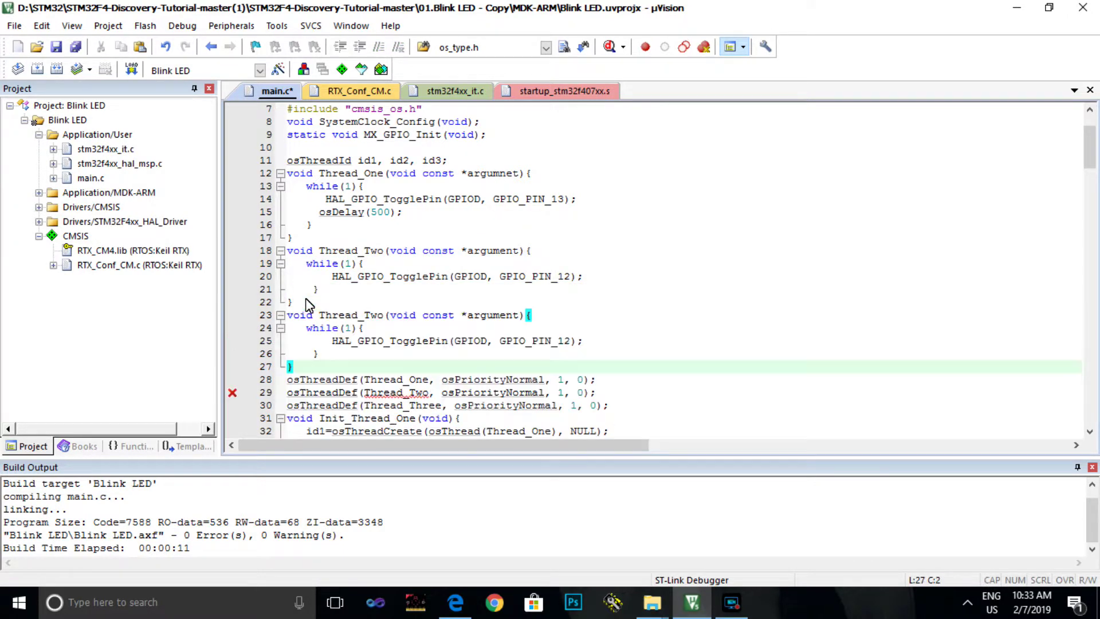
pyautogui.hotkey('ctrl', 'v')
pyautogui.click(383, 319)
pyautogui.press('BackSpace')
pyautogui.press('BackSpace')
pyautogui.press('BackSpace')
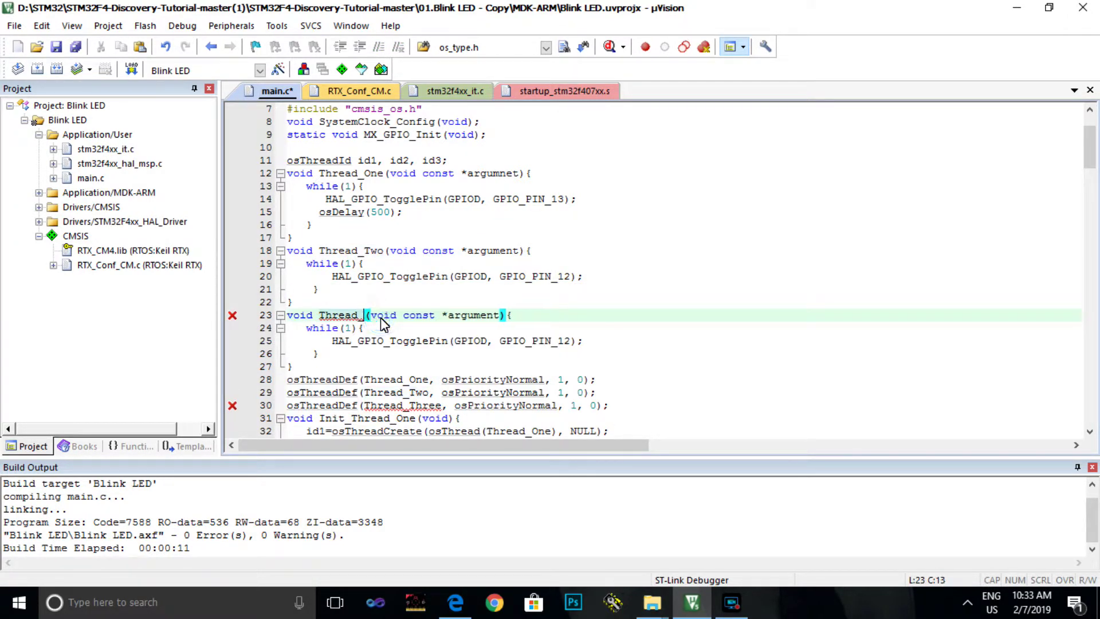
pyautogui.write('Three')
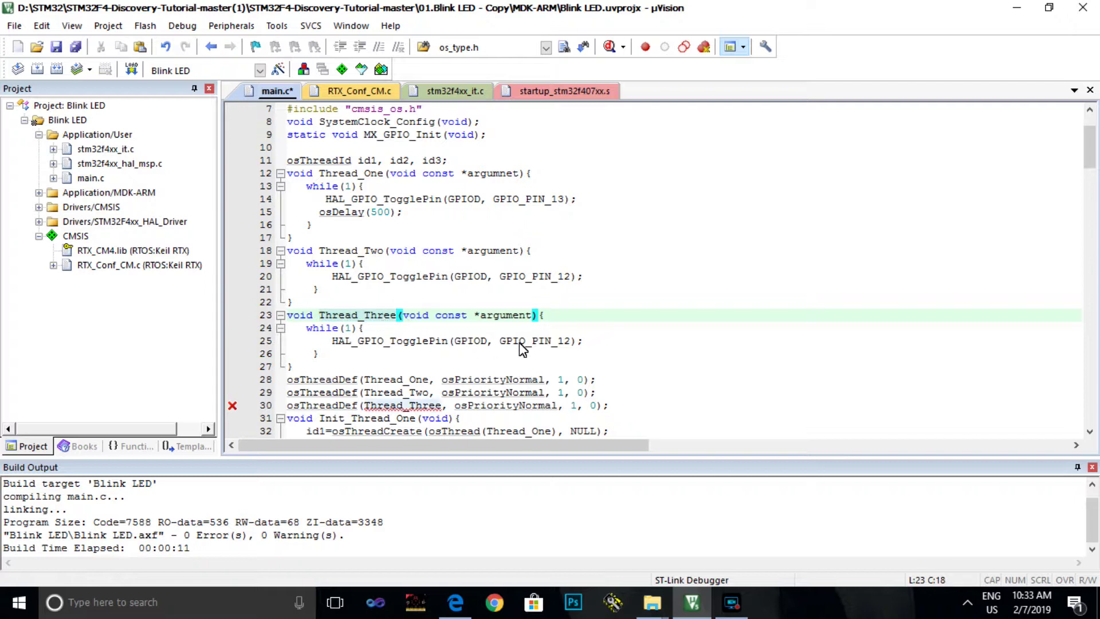
# Add osDelay(500); after the pin-12 toggle in both Thread_Two and Thread_Three loops
pyautogui.click(584, 276)
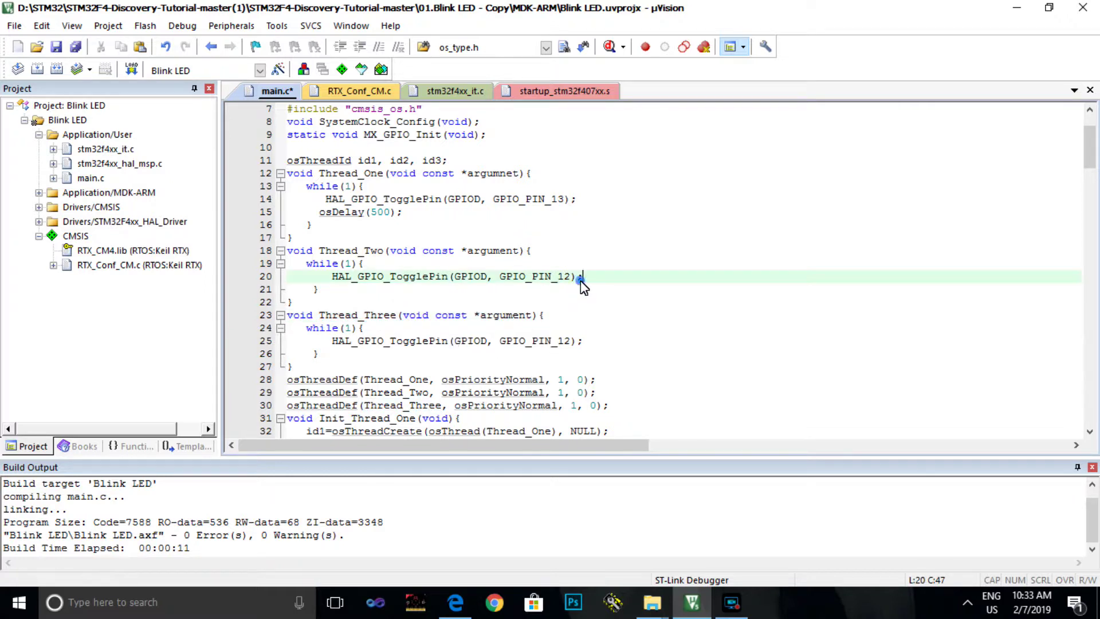
pyautogui.press('Return')
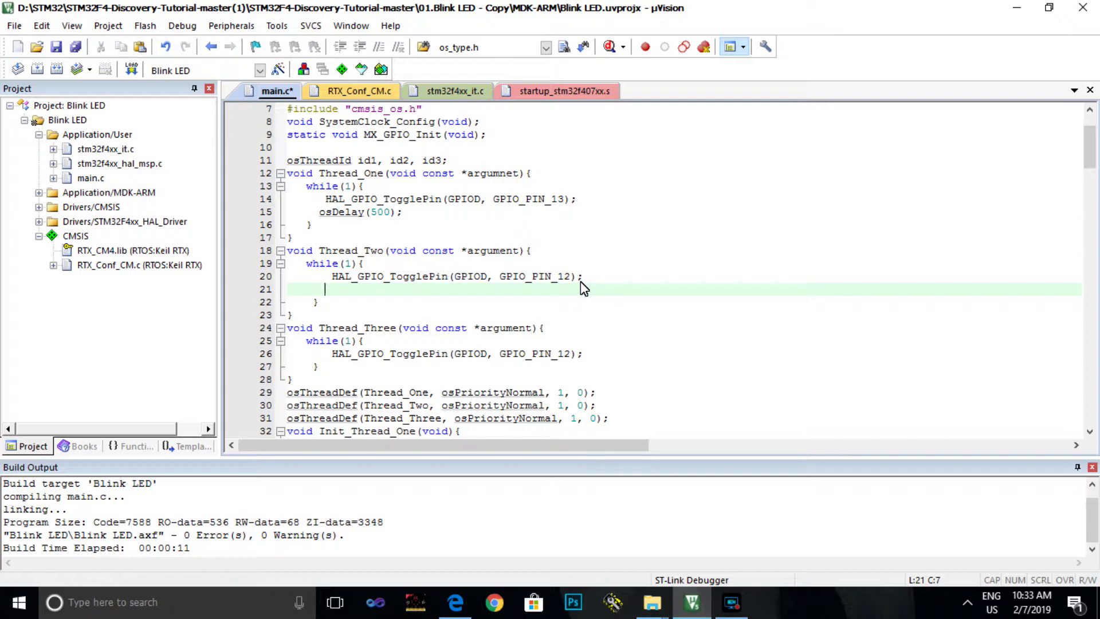
pyautogui.write('osDelay')
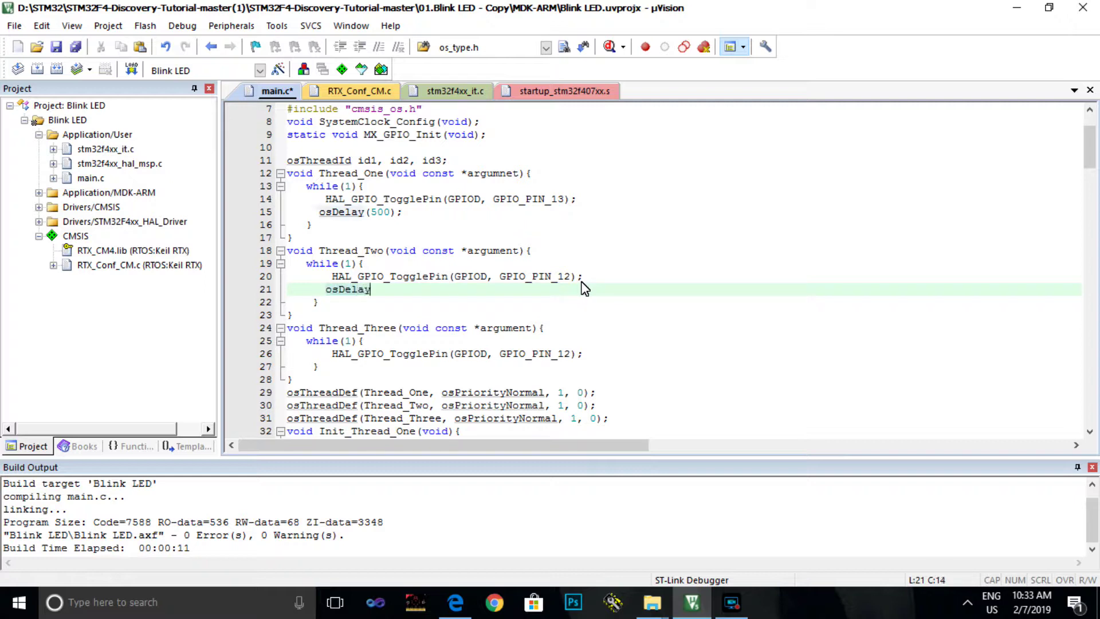
pyautogui.write('(500);')
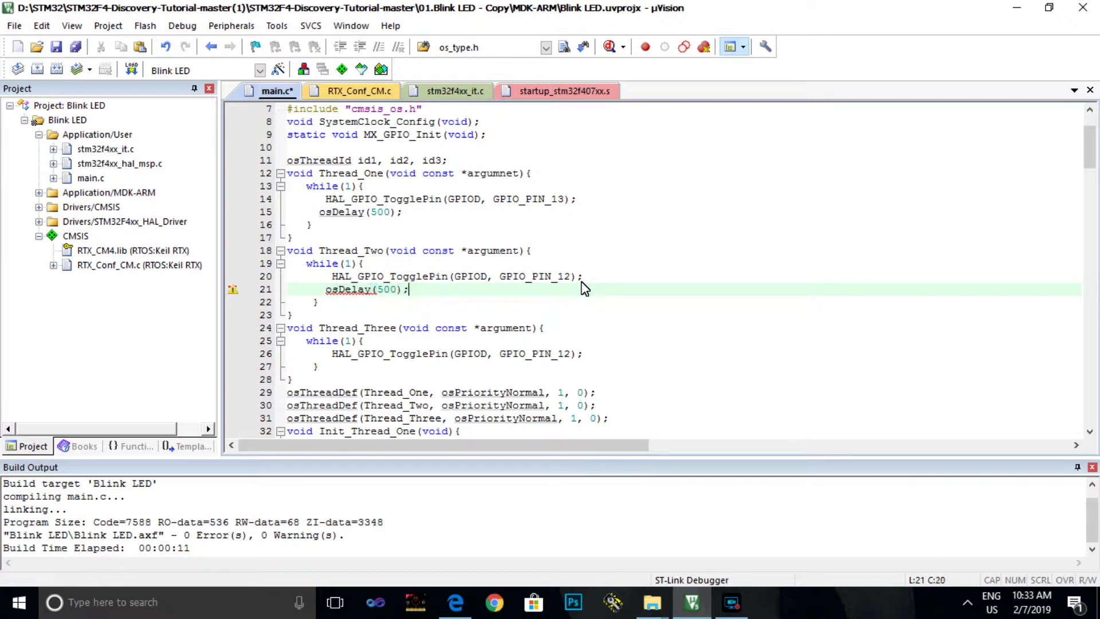
pyautogui.click(597, 357)
pyautogui.press('Return')
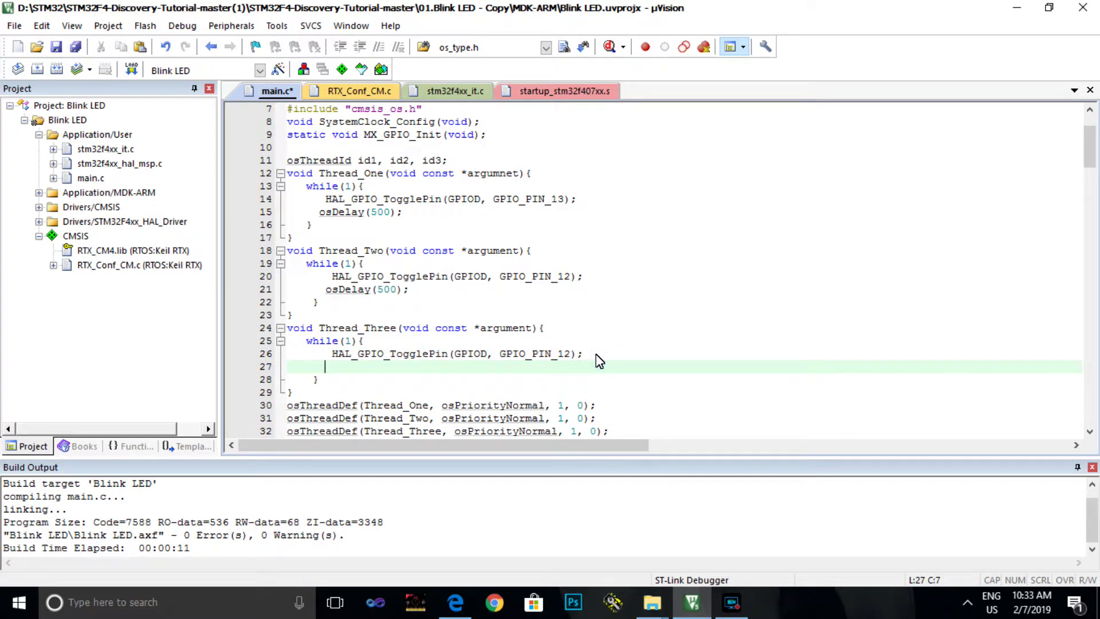
pyautogui.write('osDelay(')
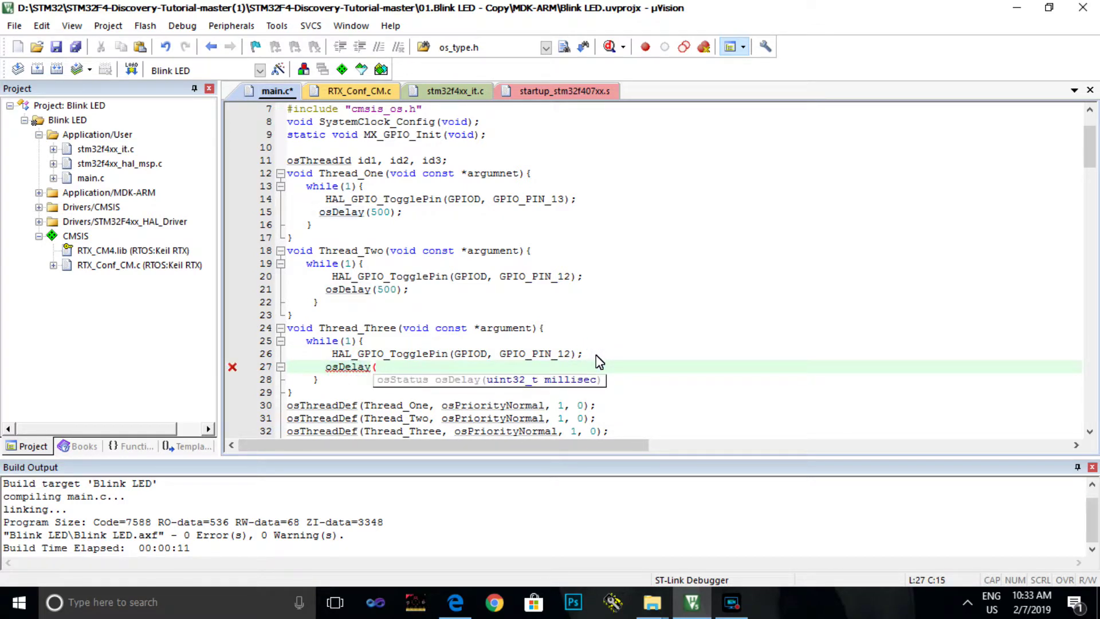
pyautogui.write('500);')
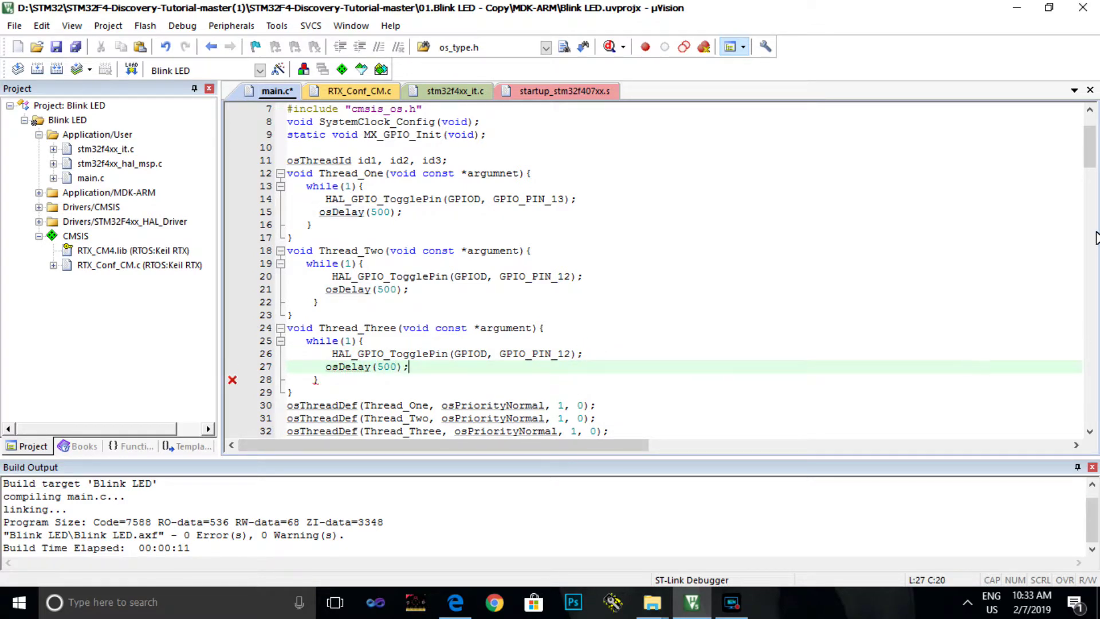
pyautogui.moveTo(1094, 148); pyautogui.dragTo(1093, 184)
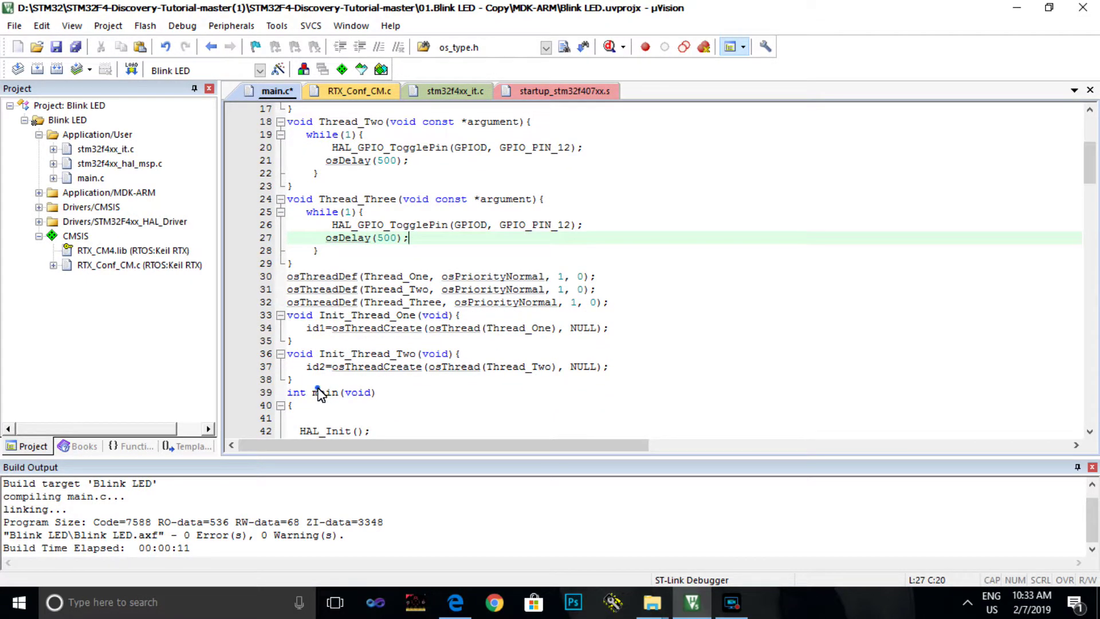
# Paste a copy of Init_Thread_Two onto a new blank line above main
pyautogui.click(289, 393)
pyautogui.press('Return')
pyautogui.press('Up')
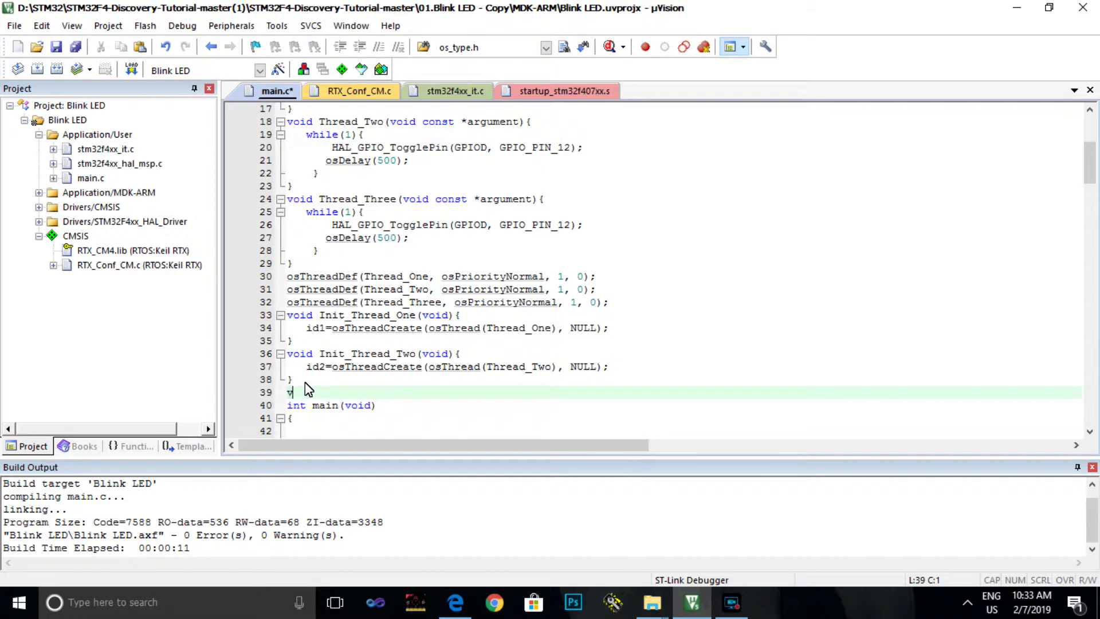
pyautogui.write('o')
pyautogui.press('BackSpace')
pyautogui.press('BackSpace')
pyautogui.moveTo(297, 378); pyautogui.dragTo(287, 355)
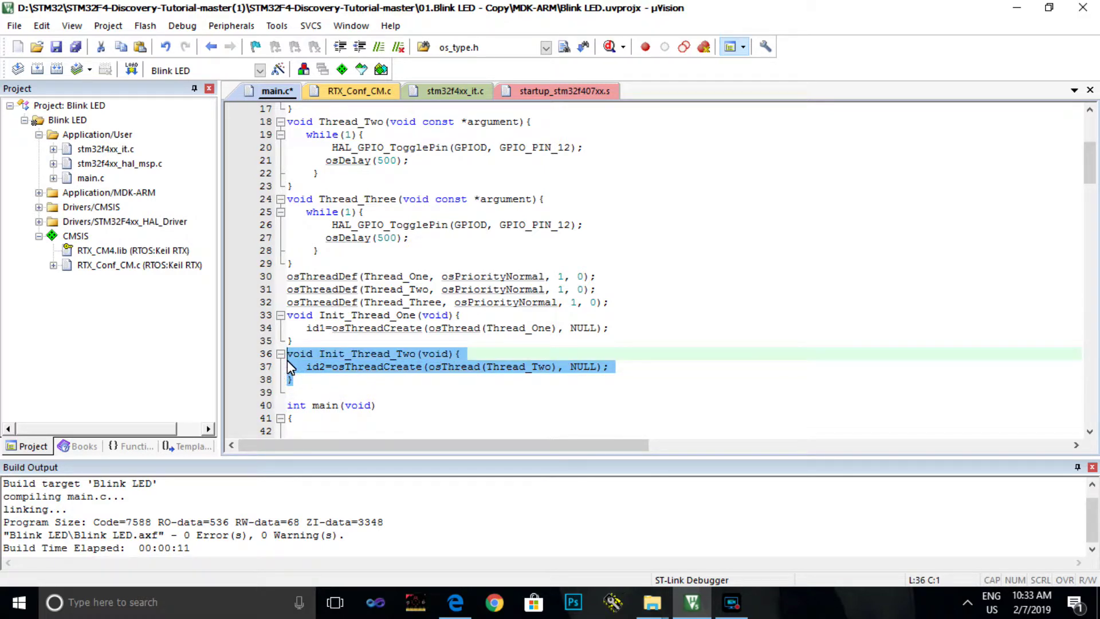
pyautogui.hotkey('ctrl', 'c')
pyautogui.click(309, 394)
pyautogui.hotkey('ctrl', 'v')
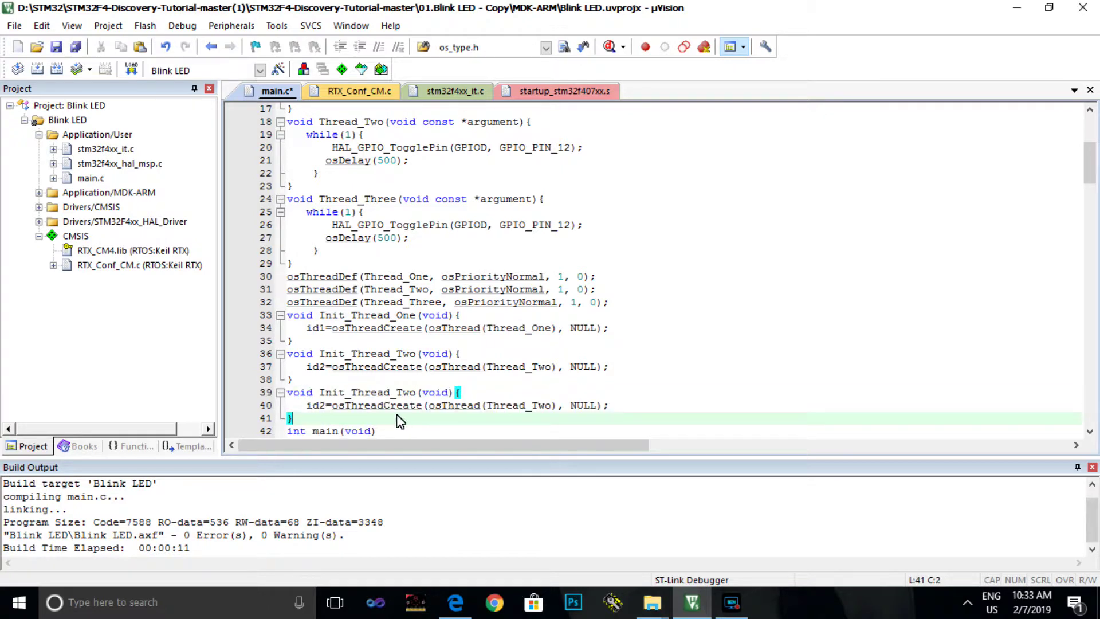
# Rename the copy Init_Thread_Three, changing id2 to id3 and Thread_Two to Thread_Three
pyautogui.click(417, 393)
pyautogui.press('BackSpace')
pyautogui.press('BackSpace')
pyautogui.press('BackSpace')
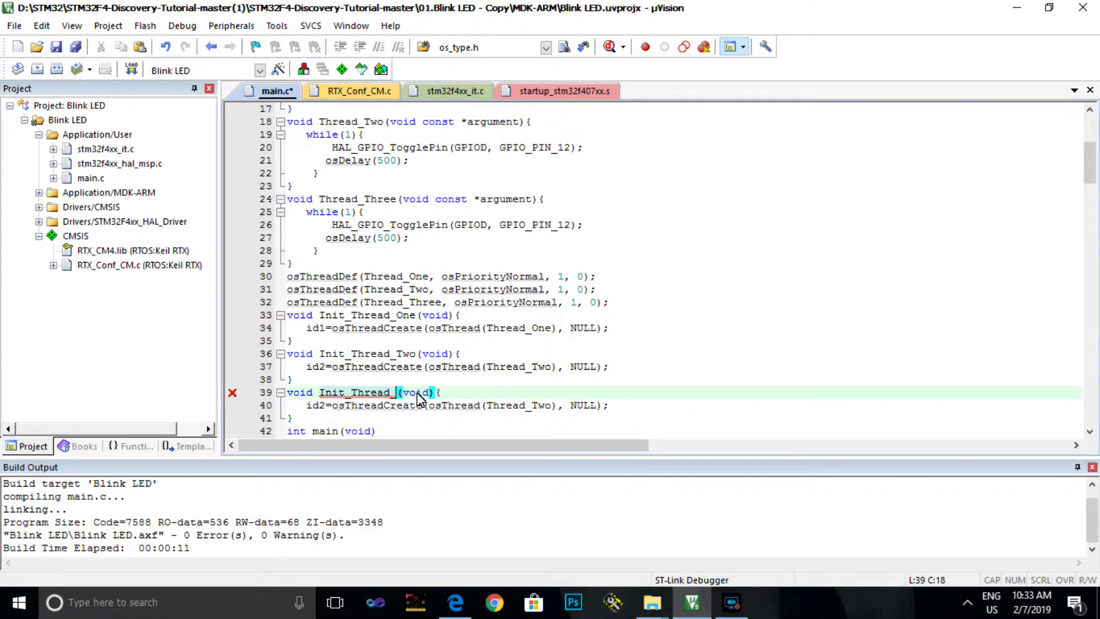
pyautogui.write('Thre')
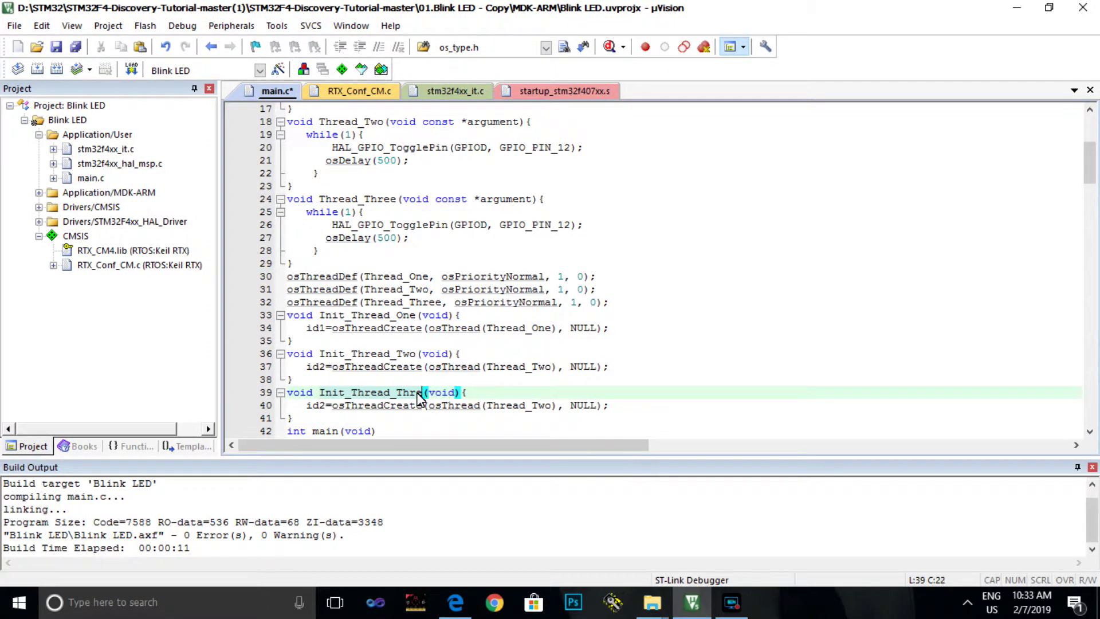
pyautogui.write('e')
pyautogui.click(325, 405)
pyautogui.press('BackSpace')
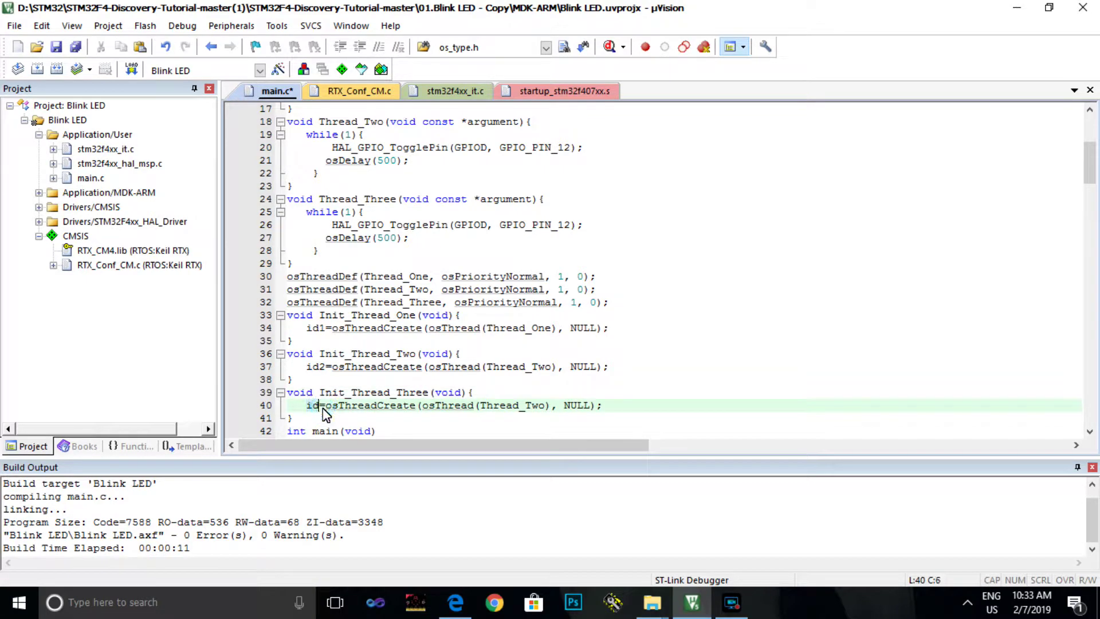
pyautogui.write('3')
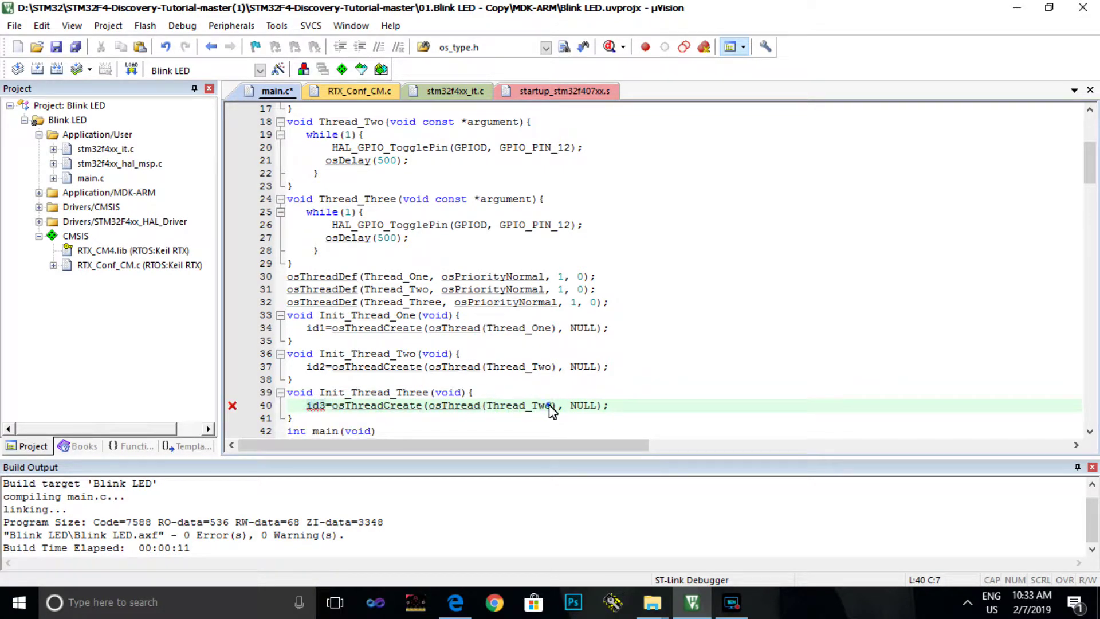
pyautogui.click(551, 406)
pyautogui.press('BackSpace')
pyautogui.press('BackSpace')
pyautogui.write('hreee')
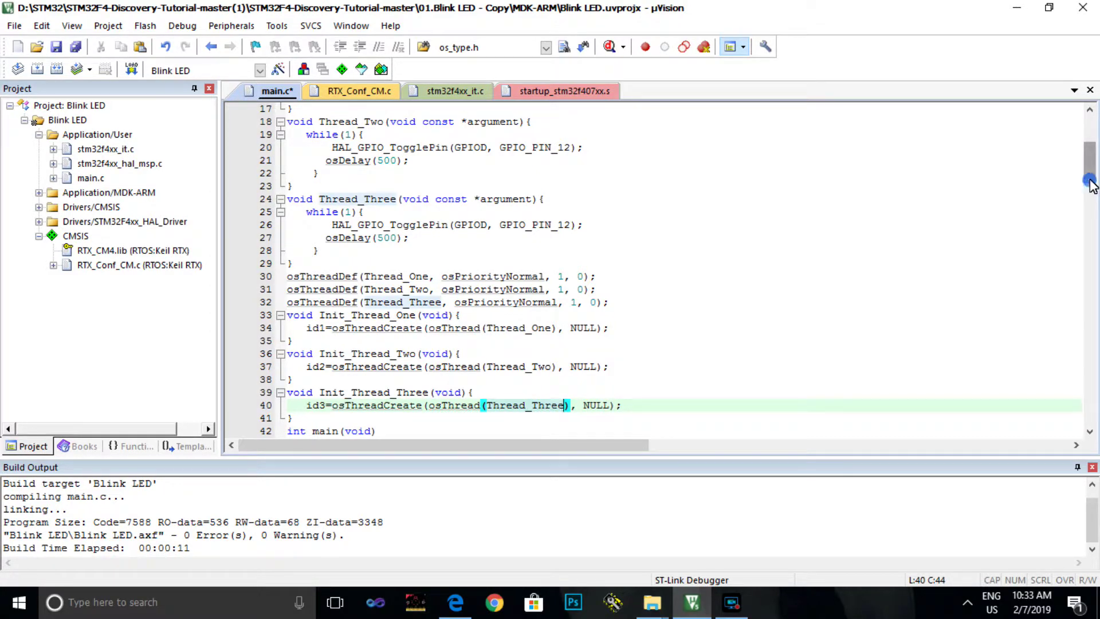
pyautogui.moveTo(1092, 183); pyautogui.dragTo(1091, 185)
pyautogui.moveTo(1092, 183); pyautogui.dragTo(1092, 209)
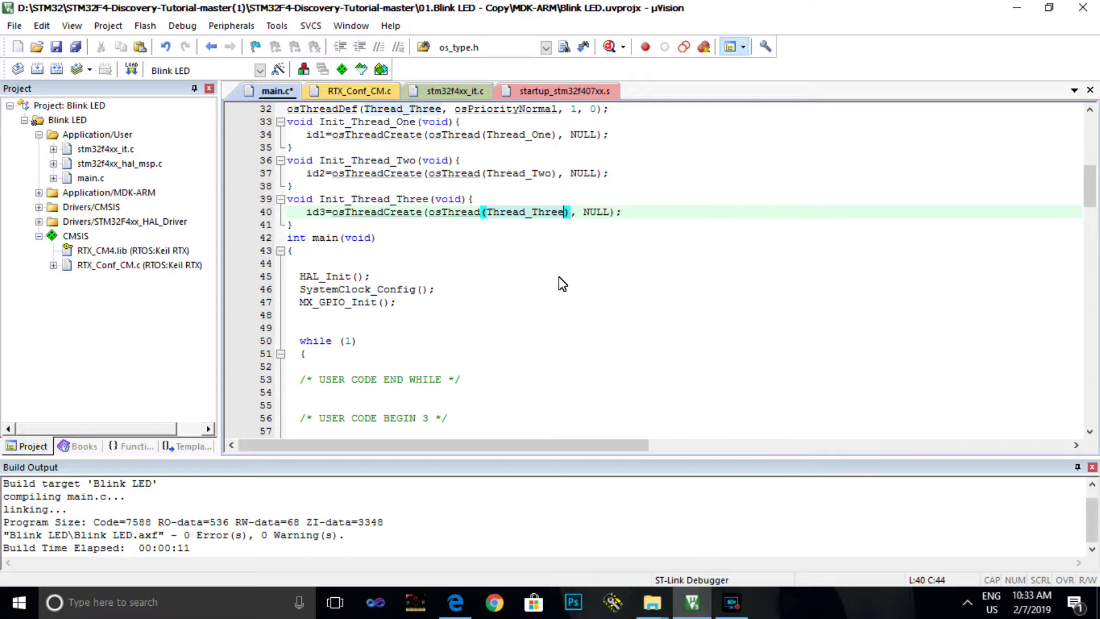
# Add osKernelStart(); after osKernelInitialize(); in main, separated by a blank line
pyautogui.click(342, 330)
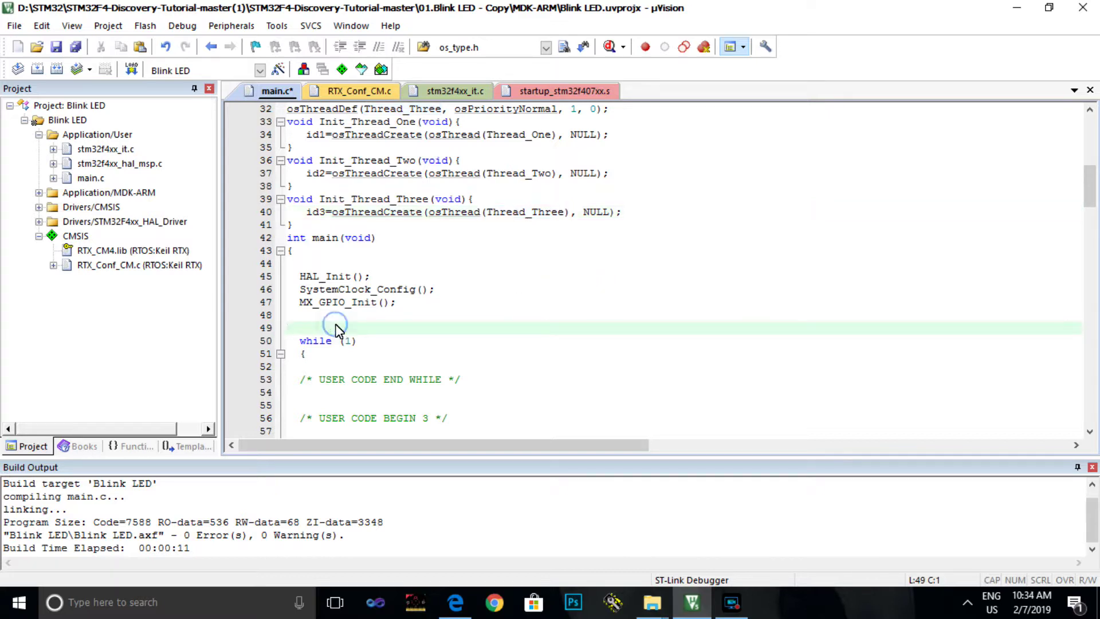
pyautogui.write('osKern')
pyautogui.write('el')
pyautogui.write('Initialize')
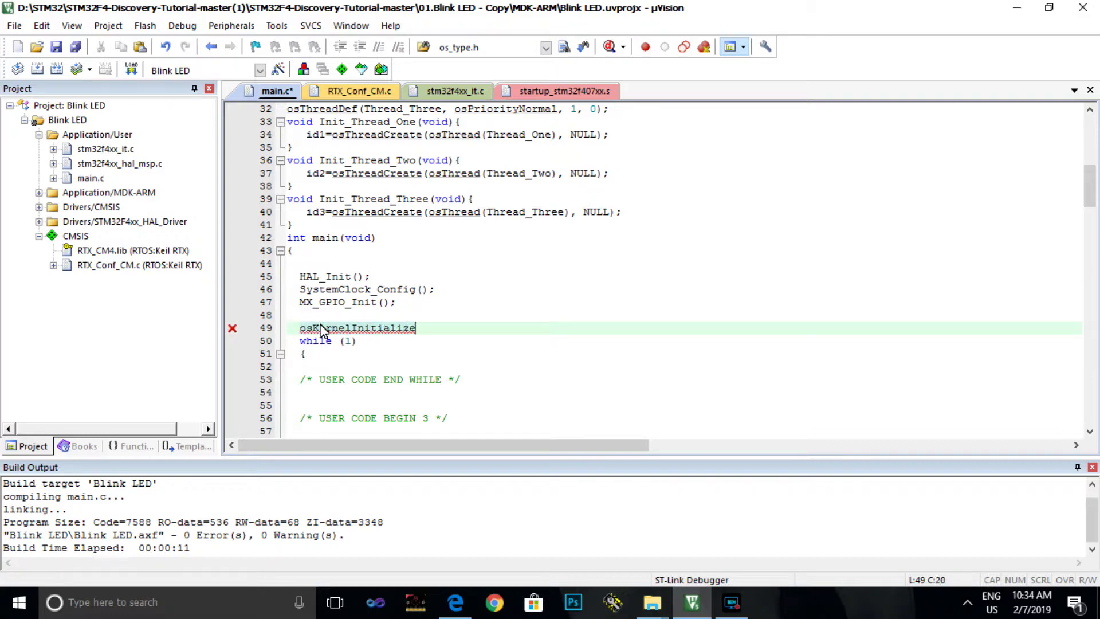
pyautogui.write('();')
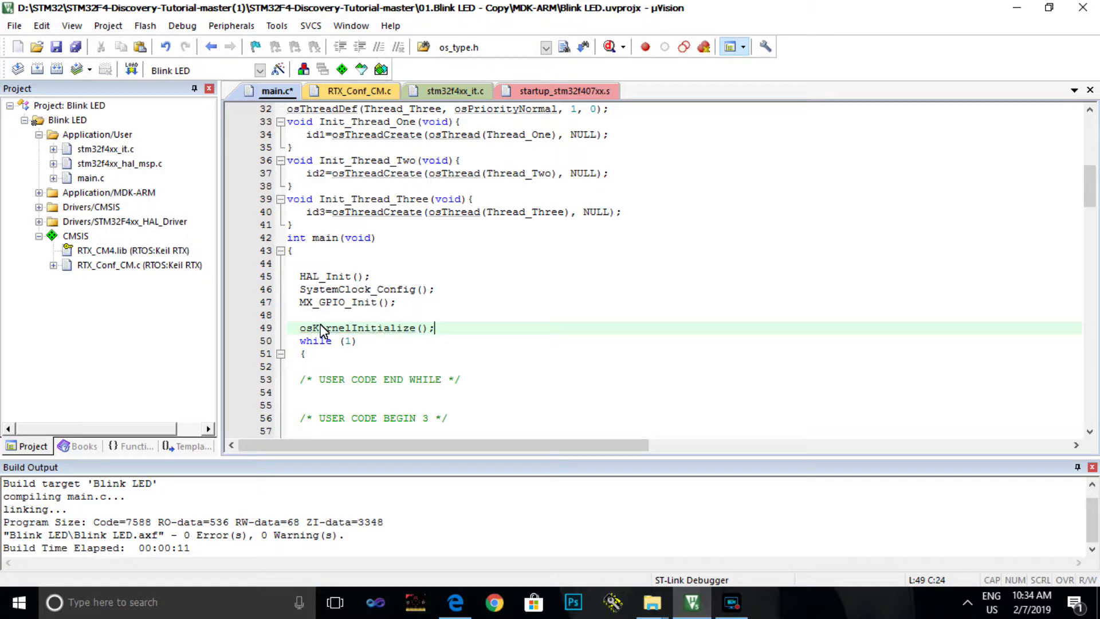
pyautogui.press('Return')
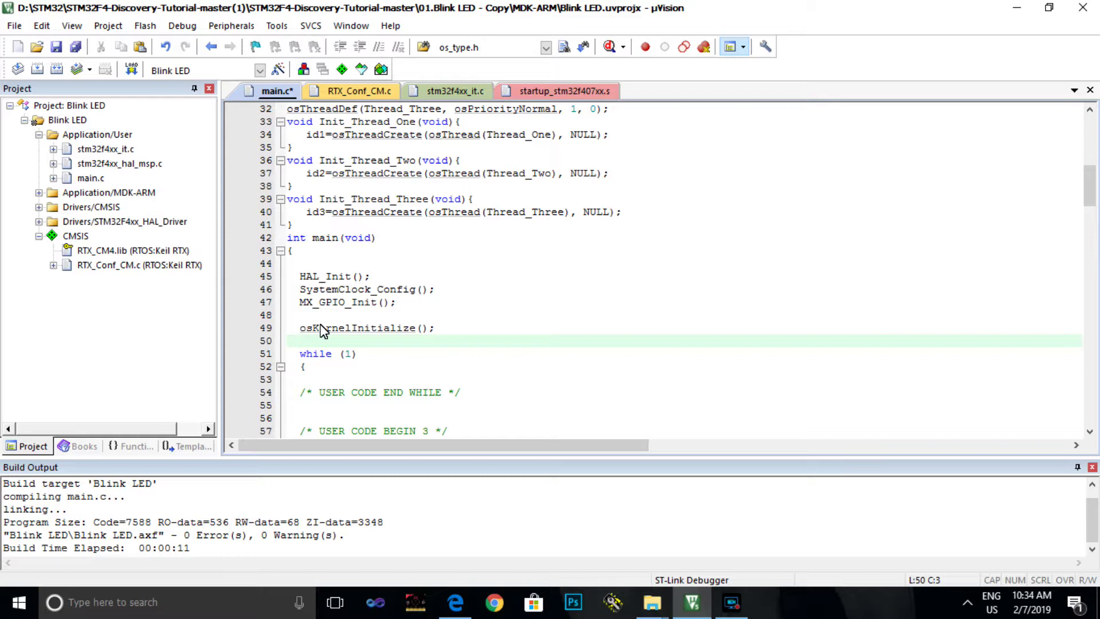
pyautogui.write('osKernel')
pyautogui.write('Start();')
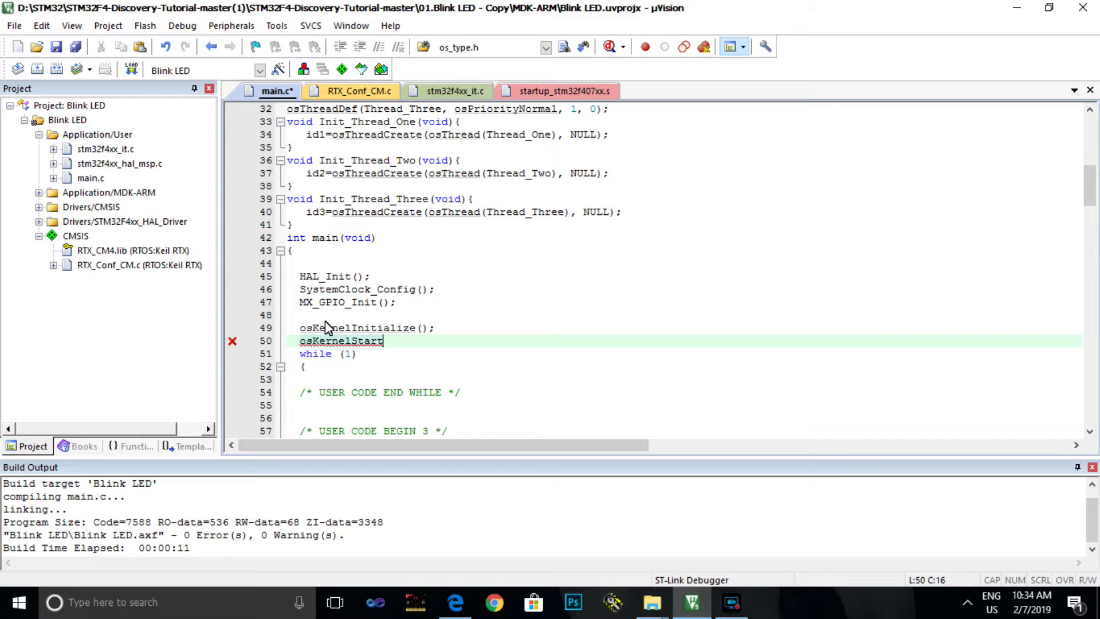
pyautogui.press('Left')
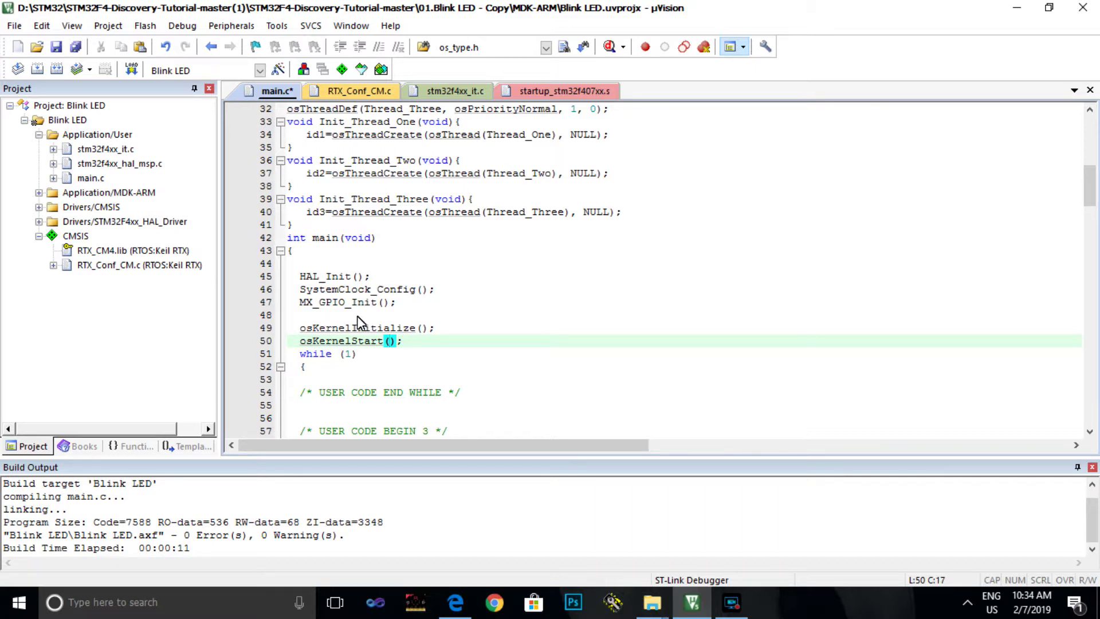
pyautogui.click(447, 328)
pyautogui.press('Return')
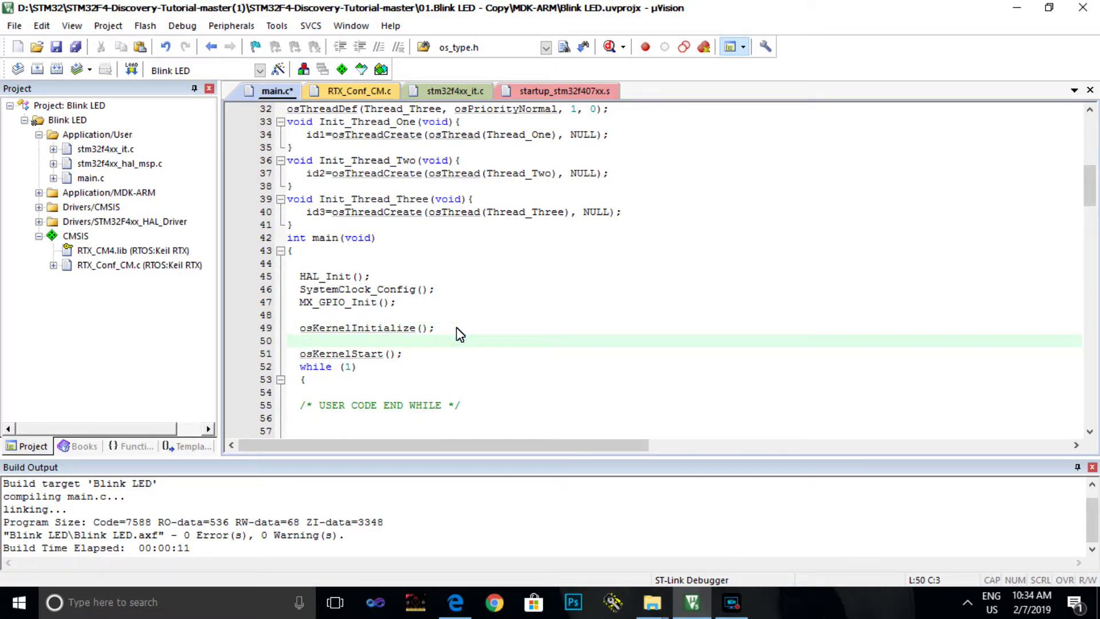
pyautogui.write('I')
pyautogui.write('nit_Thread')
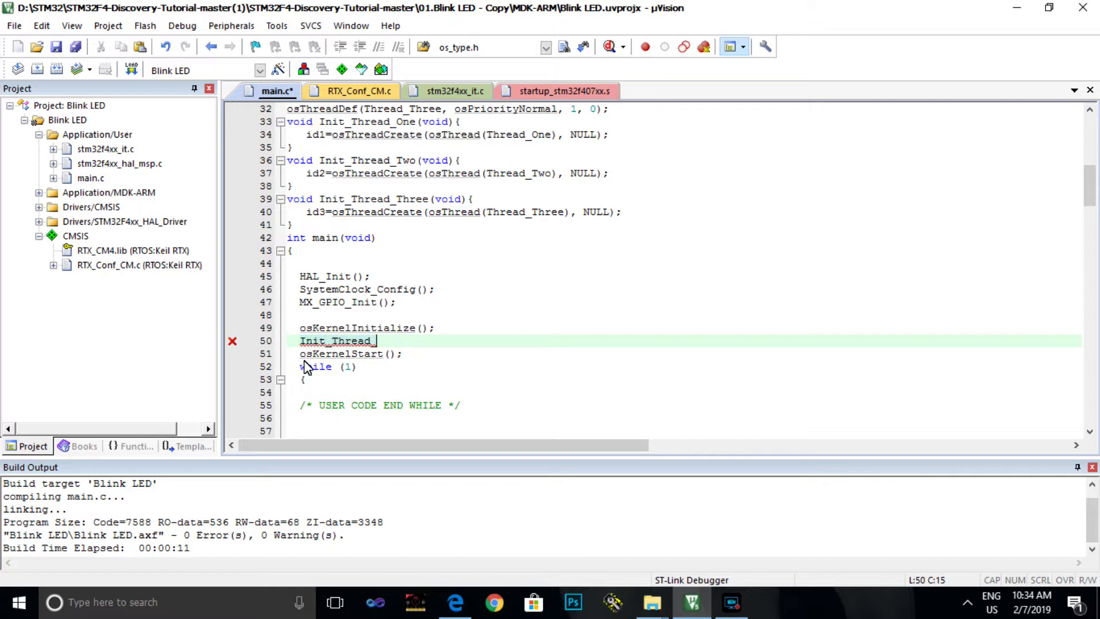
pyautogui.write('_One();')
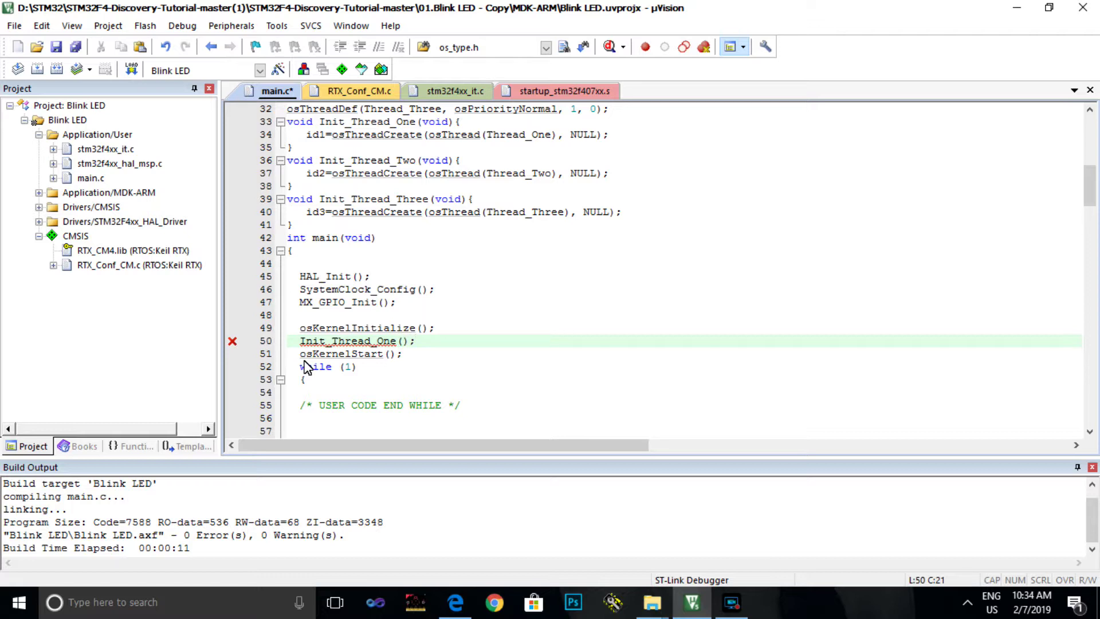
# Call Init_Thread_One(), Init_Thread_Two() and Init_Thread_Three() on separate lines before osKernelStart()
pyautogui.press('Return')
pyautogui.write('I')
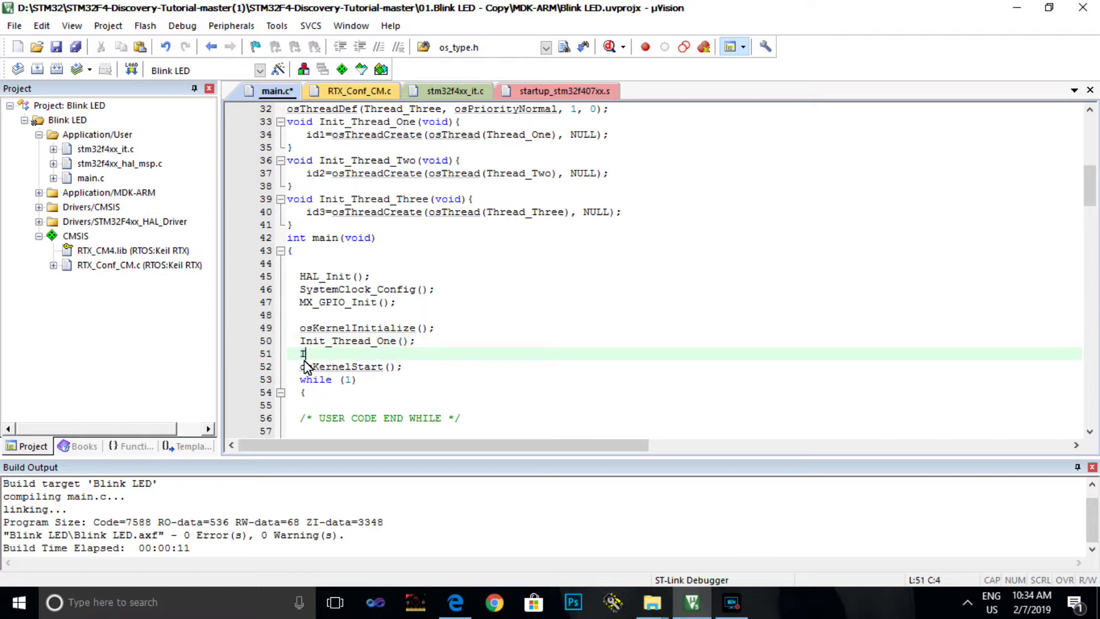
pyautogui.write('nit_Thread_')
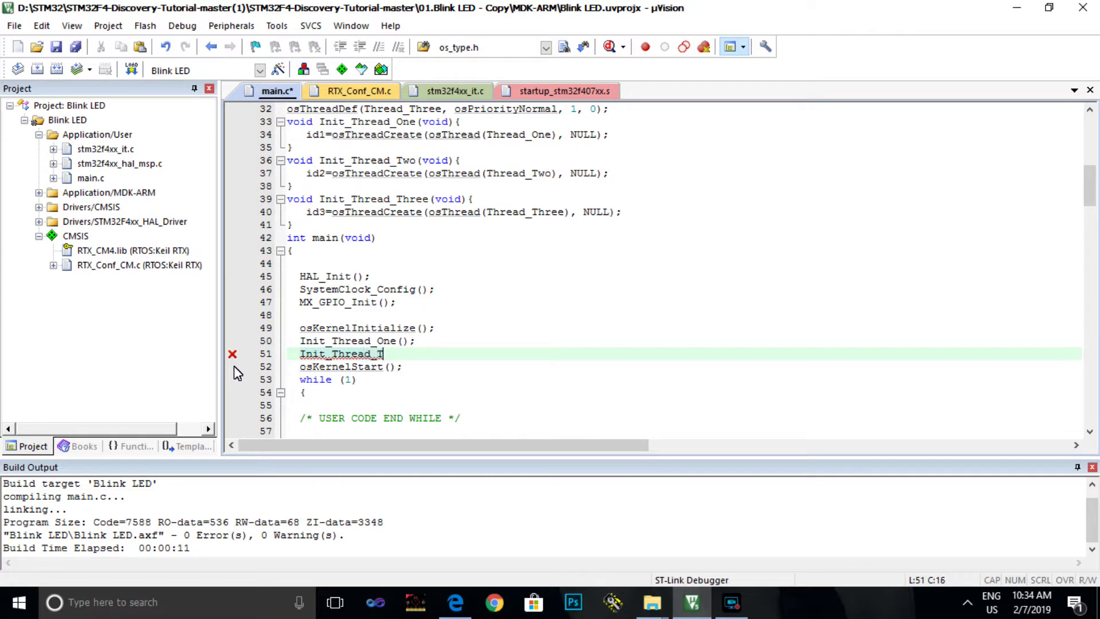
pyautogui.write('Two();')
pyautogui.press('Return')
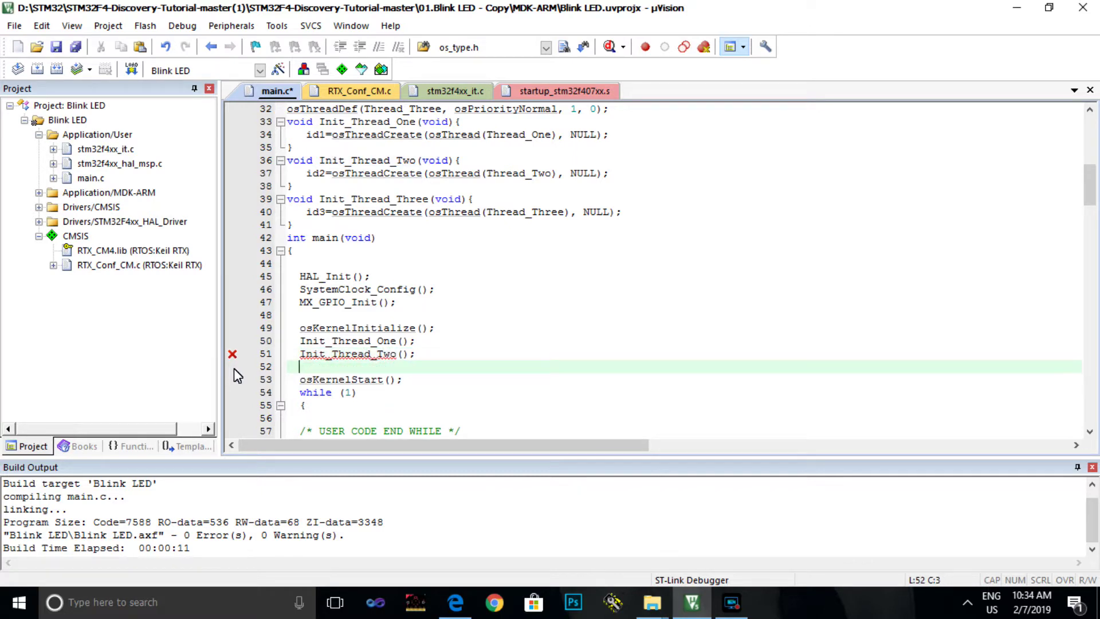
pyautogui.write('Init_Thread_Thre')
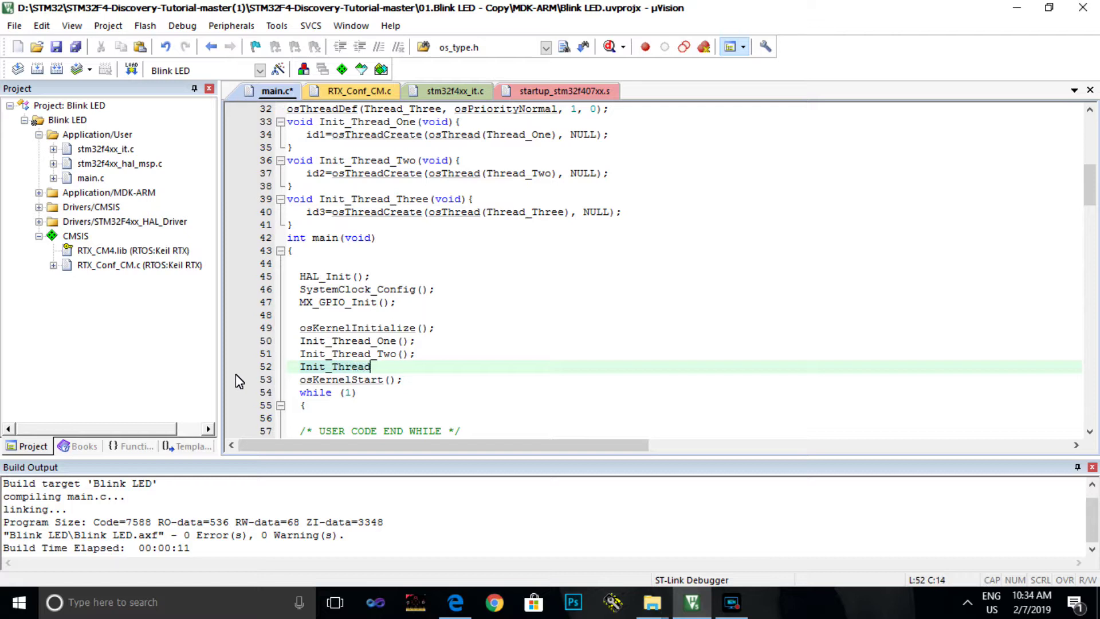
pyautogui.write('e();')
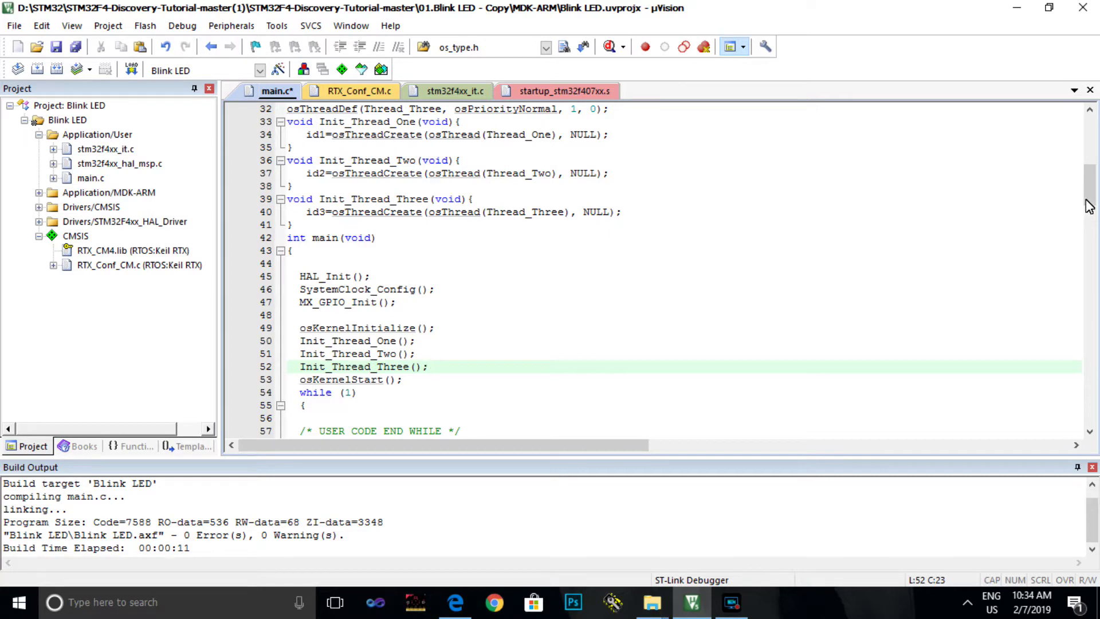
pyautogui.moveTo(1090, 193); pyautogui.dragTo(1089, 131)
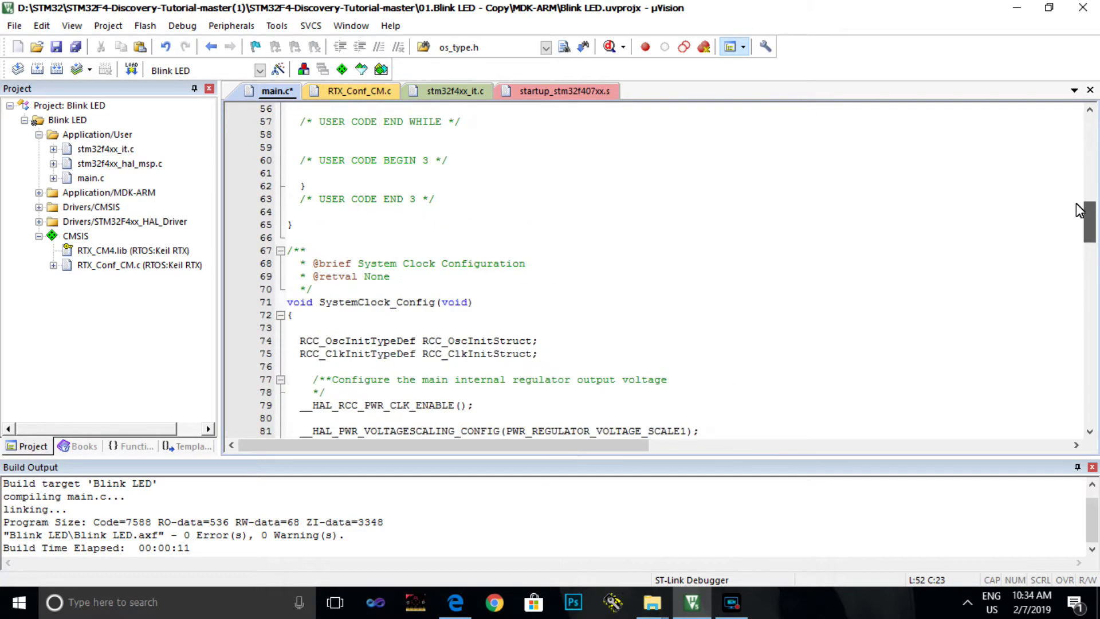
# Rebuild Blink LED with 0 errors and 0 warnings, and delete main.c's empty first line
pyautogui.click(398, 199)
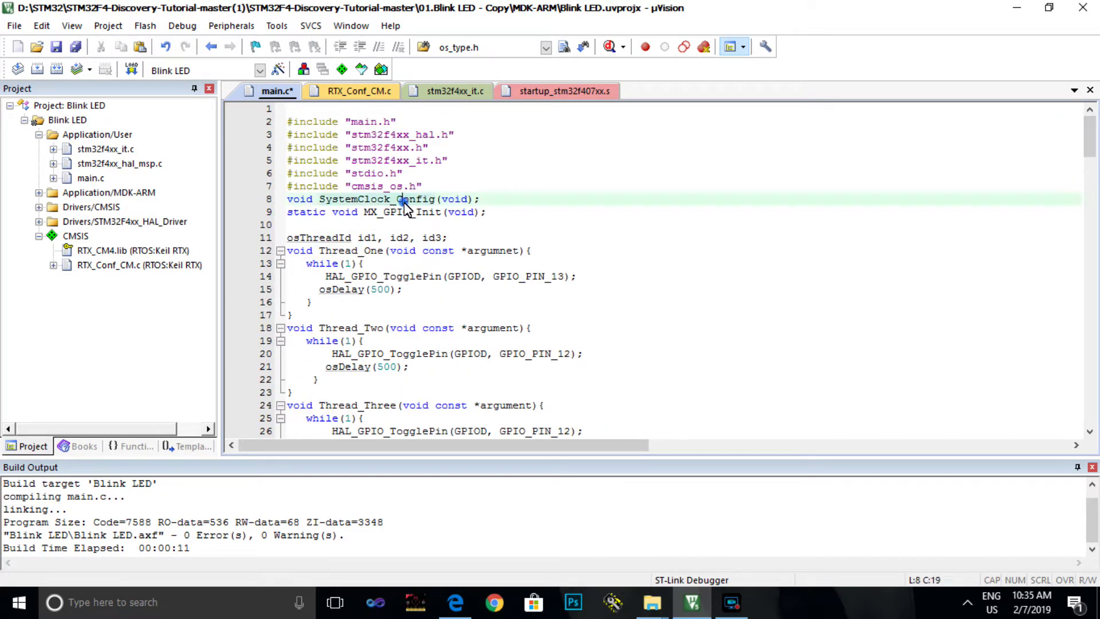
pyautogui.click(37, 71)
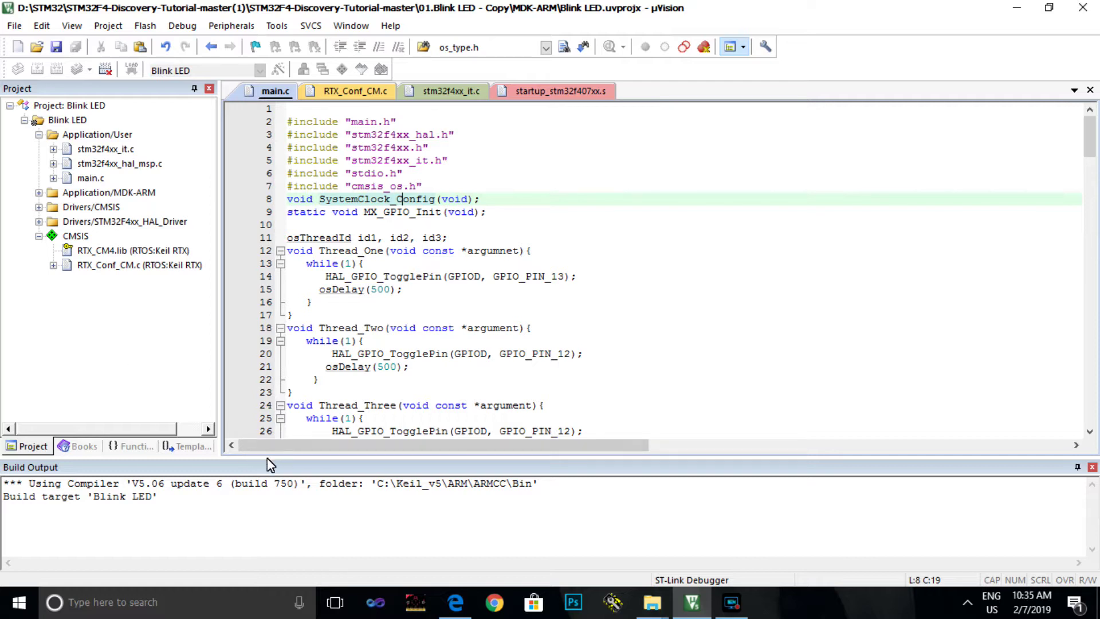
pyautogui.click(288, 128)
pyautogui.press('BackSpace')
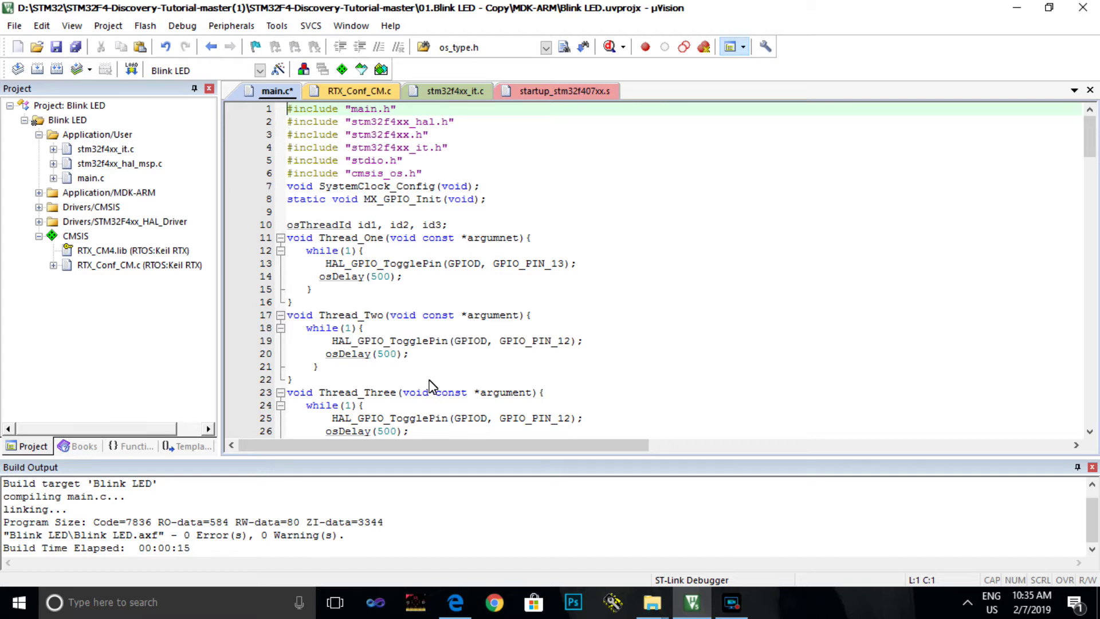
# Change Thread_Three's toggle pin from GPIO_PIN_12 to GPIO_PIN_15
pyautogui.click(576, 421)
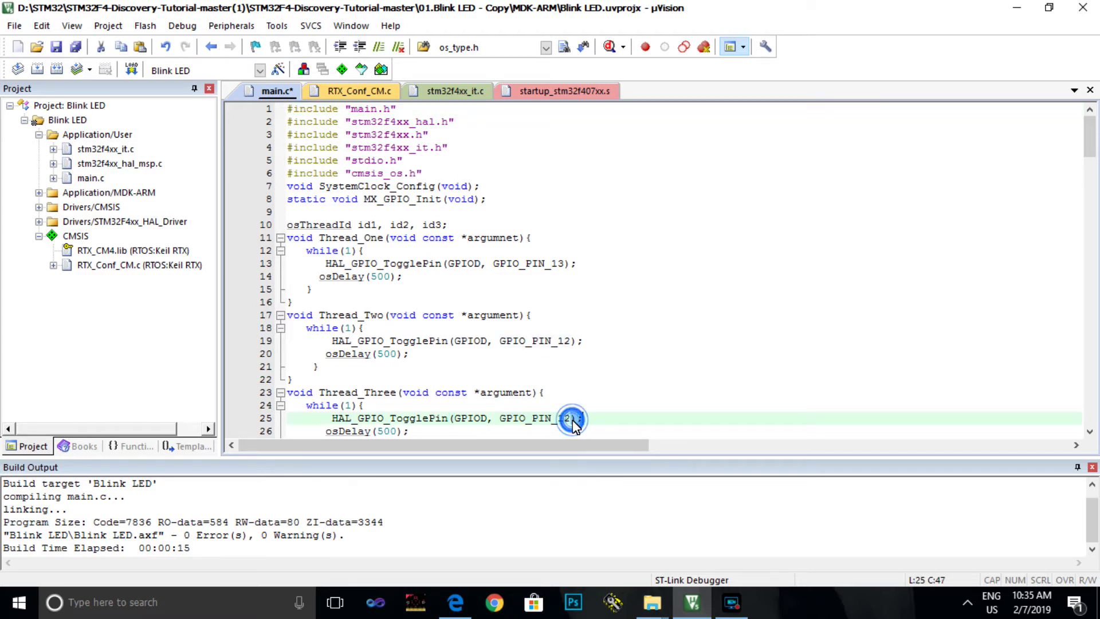
pyautogui.doubleClick(574, 419)
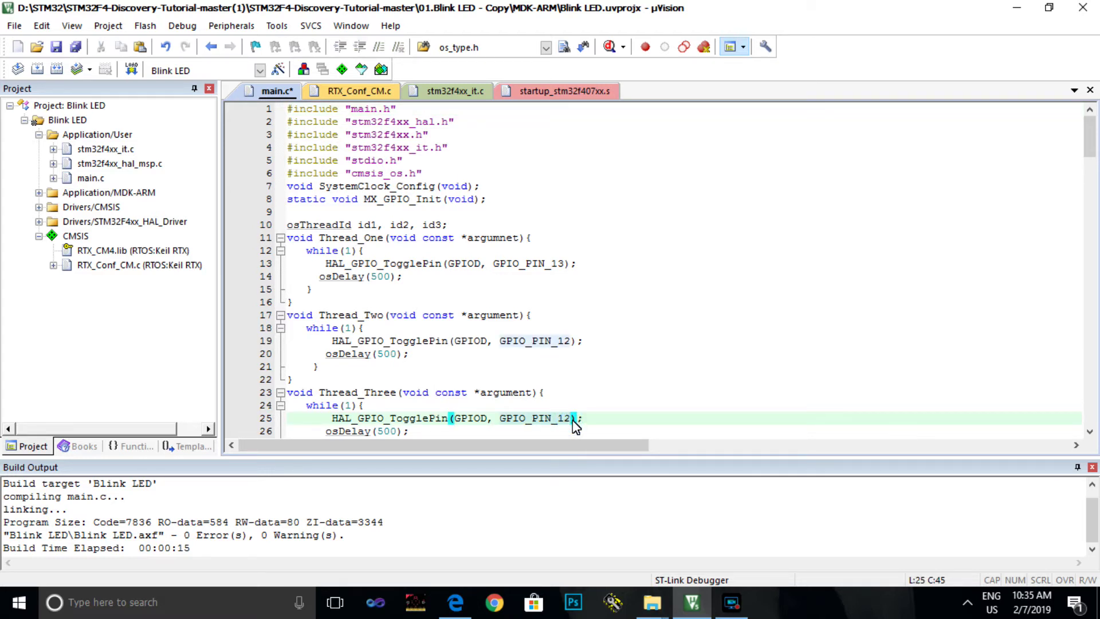
pyautogui.press('BackSpace')
pyautogui.write('5')
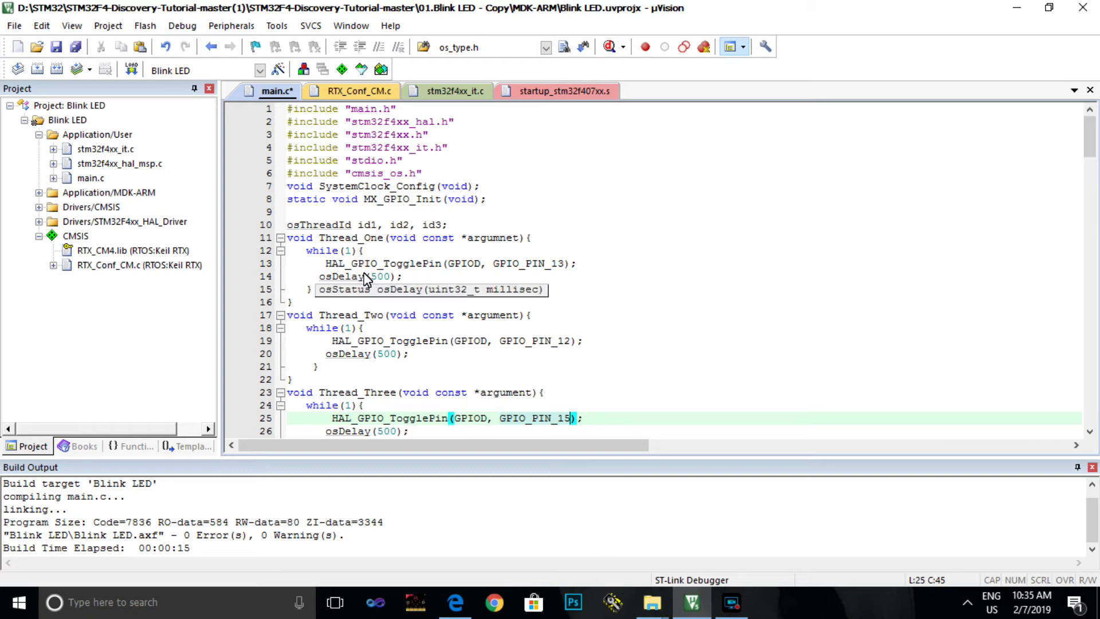
# Check the osDelay(500) lines in all three threads and align Thread_One's delay indentation
pyautogui.click(326, 282)
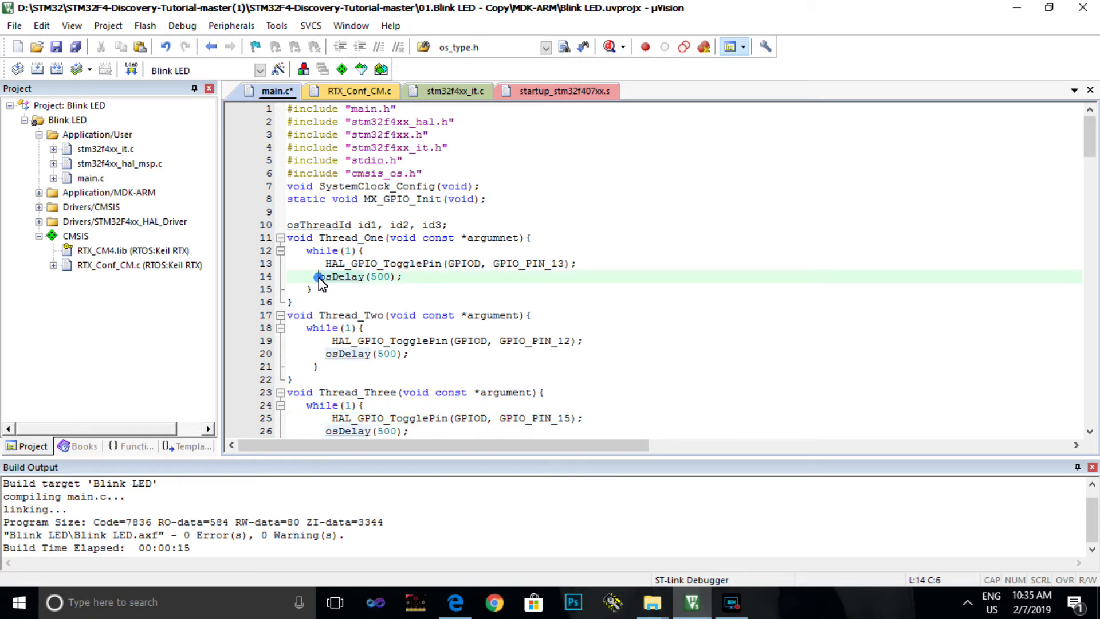
pyautogui.click(325, 354)
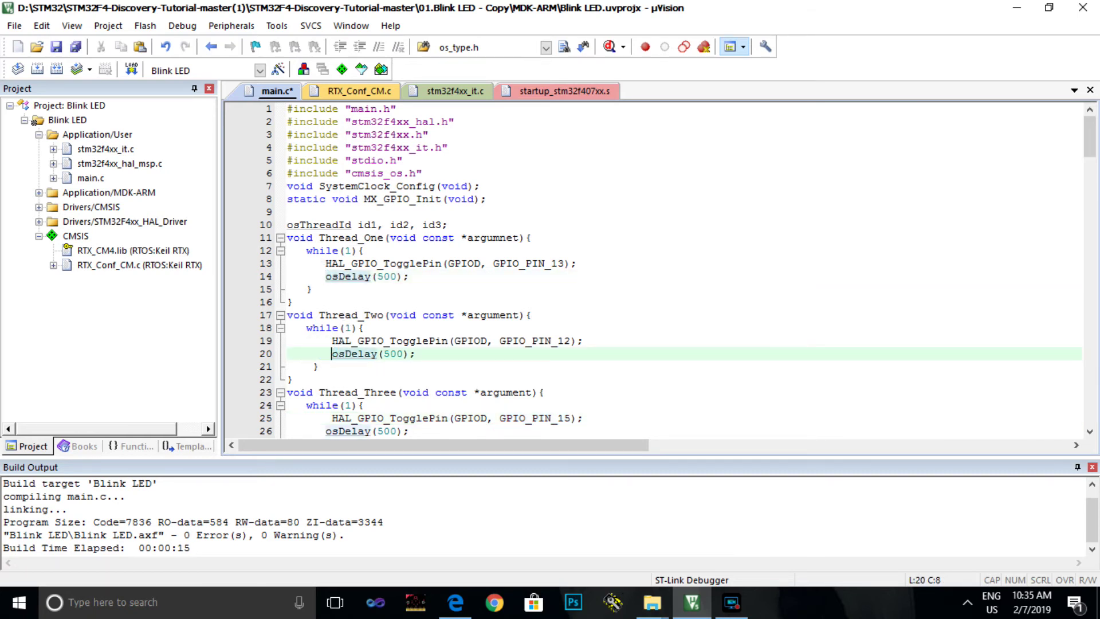
pyautogui.scroll(-1, 1094, 159)
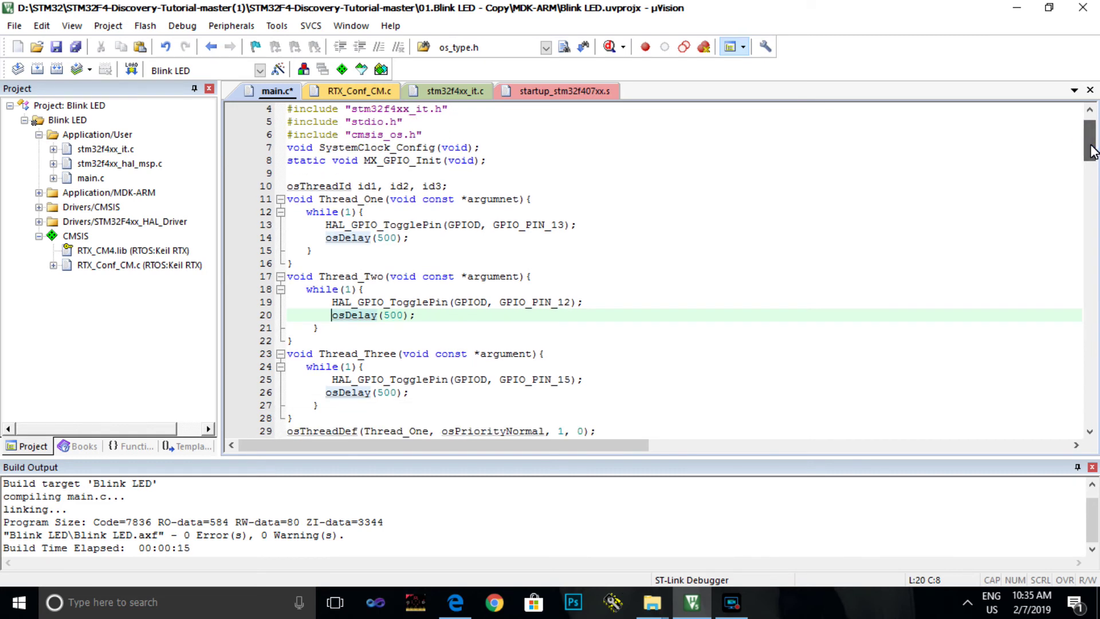
pyautogui.click(327, 398)
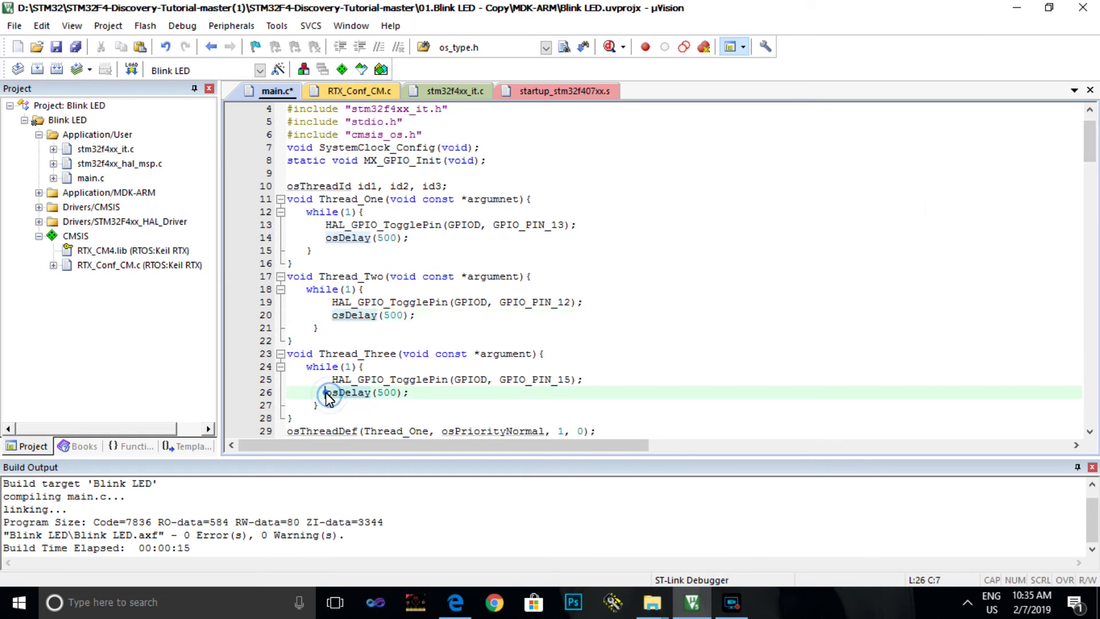
pyautogui.moveTo(327, 394); pyautogui.dragTo(370, 395)
pyautogui.doubleClick(325, 394)
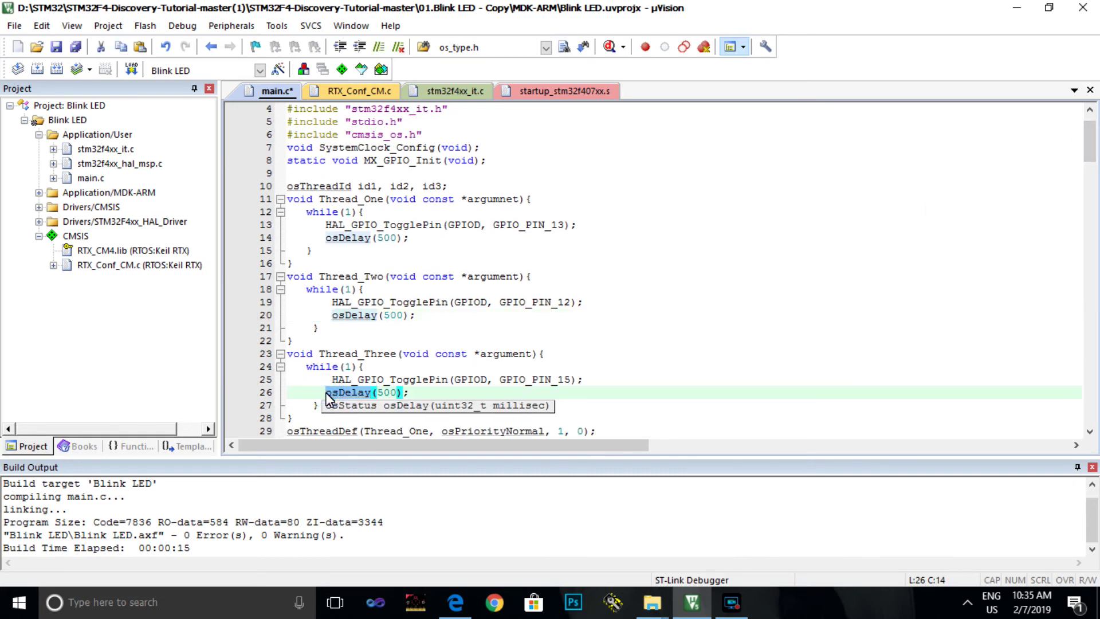